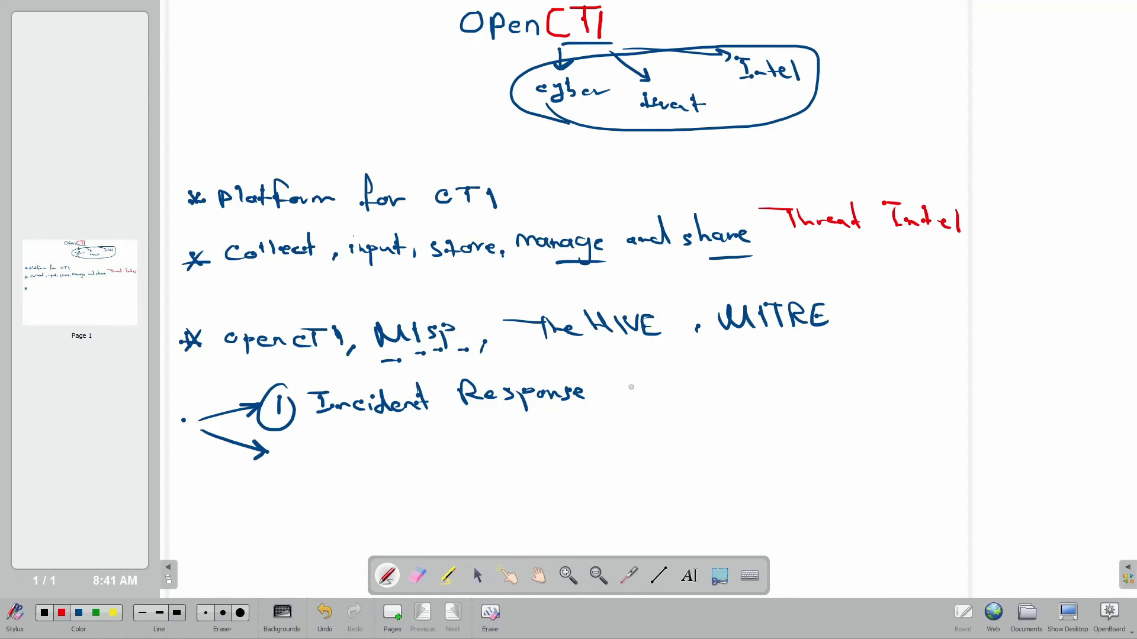
# Draw red arrows from Incident Response to "malware", branching into Hash, Domain and IP, and to "APT" below it.
pyautogui.moveTo(607, 386)
pyautogui.mouseDown()
pyautogui.moveTo(773, 382)
pyautogui.moveTo(876, 355)
pyautogui.moveTo(806, 396)
pyautogui.moveTo(901, 399)
pyautogui.mouseUp()
pyautogui.moveTo(788, 409); pyautogui.dragTo(846, 434)
pyautogui.moveTo(833, 418); pyautogui.dragTo(859, 435)
pyautogui.moveTo(866, 423)
pyautogui.mouseDown()
pyautogui.moveTo(870, 441)
pyautogui.moveTo(871, 428)
pyautogui.mouseUp()
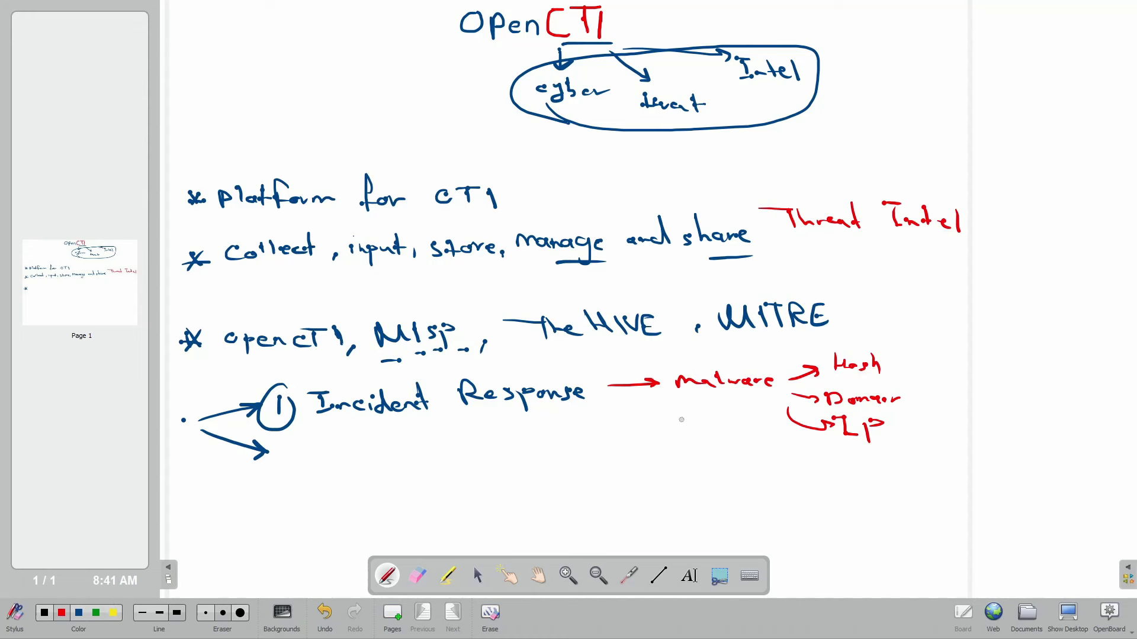
pyautogui.moveTo(616, 400)
pyautogui.mouseDown()
pyautogui.moveTo(678, 439)
pyautogui.moveTo(662, 448)
pyautogui.moveTo(734, 461)
pyautogui.moveTo(739, 443)
pyautogui.mouseUp()
pyautogui.moveTo(738, 441); pyautogui.dragTo(759, 461)
pyautogui.moveTo(749, 432); pyautogui.dragTo(769, 430)
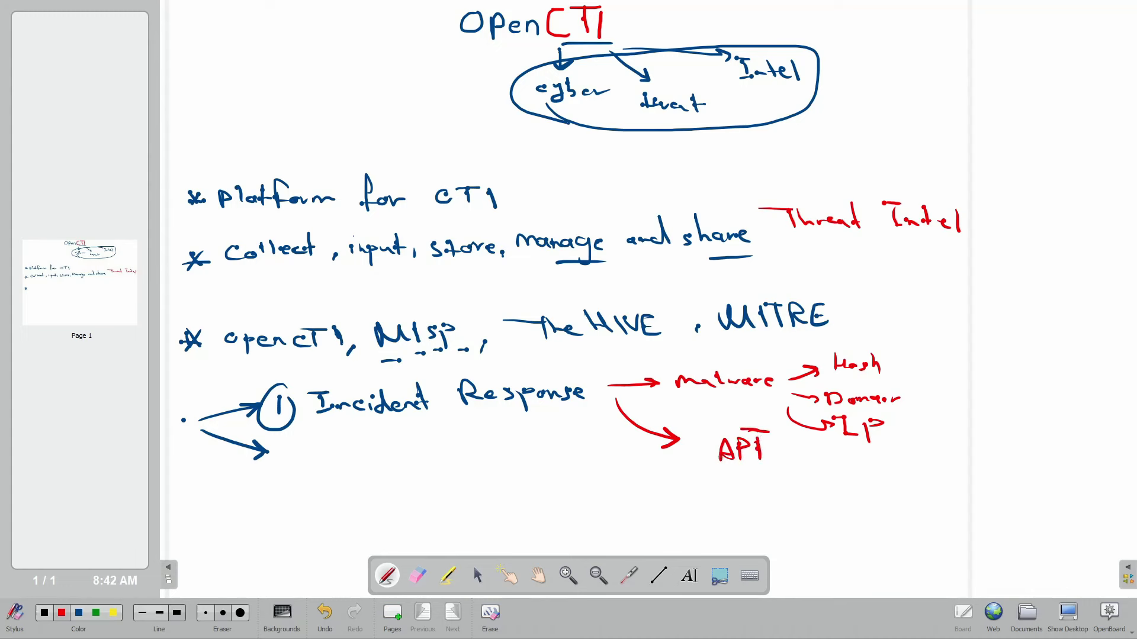
# In blue, underline "Response" and write a boxed "learning lessons" note beside the Hash, Domain and IP branches.
pyautogui.click(82, 615)
pyautogui.moveTo(563, 417); pyautogui.dragTo(428, 427)
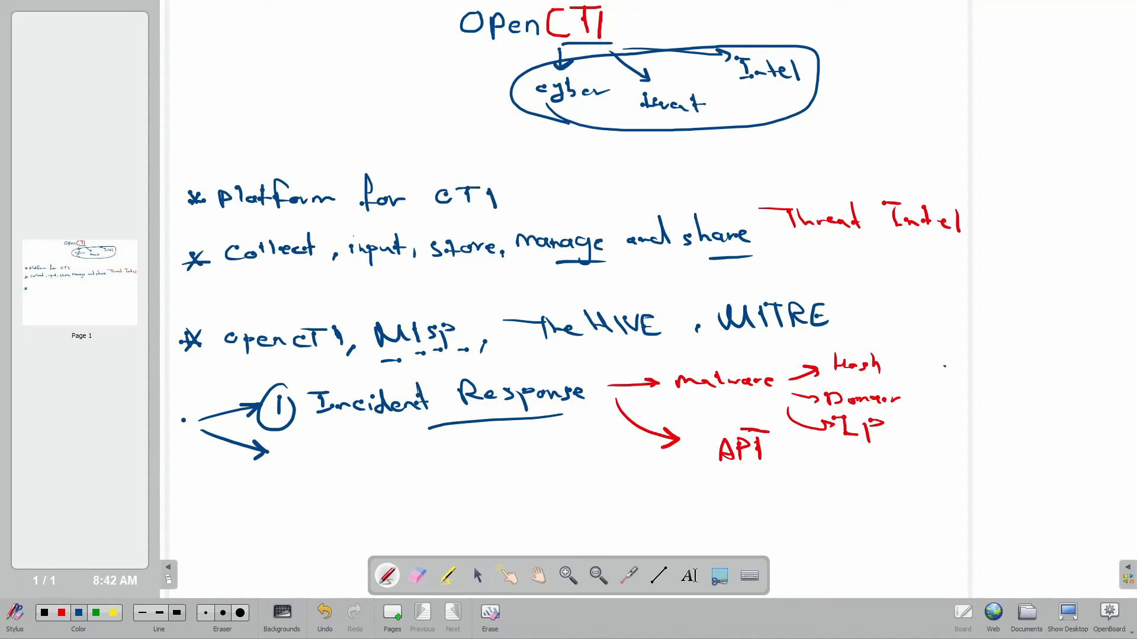
pyautogui.moveTo(945, 367)
pyautogui.mouseDown()
pyautogui.moveTo(1027, 388)
pyautogui.moveTo(1128, 379)
pyautogui.mouseUp()
pyautogui.moveTo(941, 392)
pyautogui.mouseDown()
pyautogui.moveTo(1134, 405)
pyautogui.moveTo(1103, 353)
pyautogui.moveTo(931, 349)
pyautogui.moveTo(952, 399)
pyautogui.mouseUp()
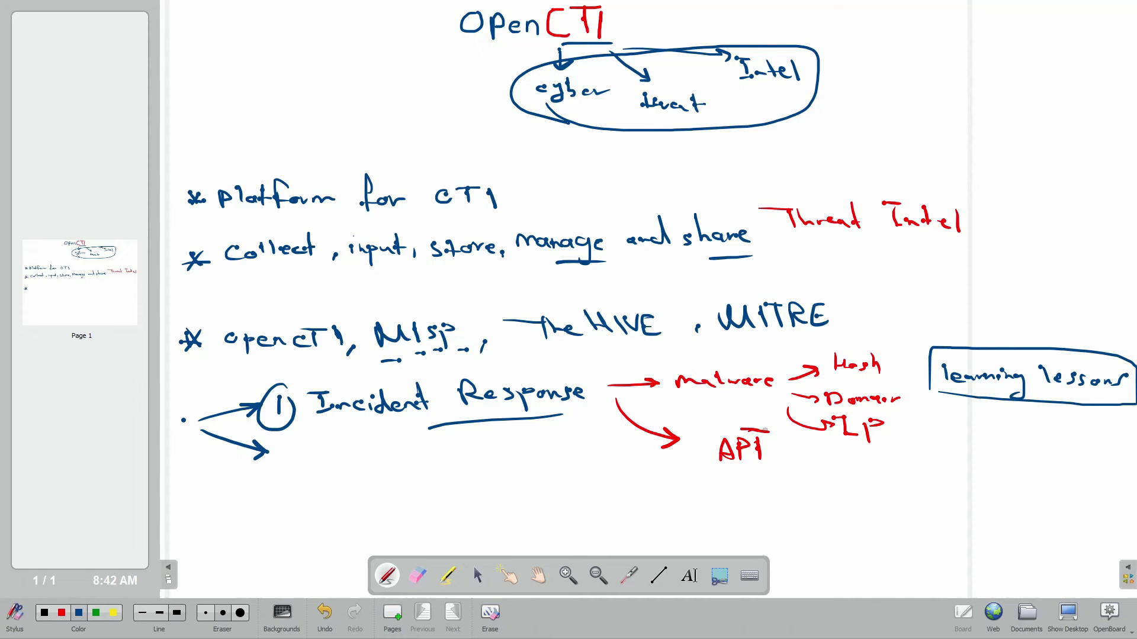
# Underline the words "malware", "APT" and "MITRE" in blue.
pyautogui.moveTo(676, 395); pyautogui.dragTo(763, 397)
pyautogui.moveTo(768, 467); pyautogui.dragTo(711, 460)
pyautogui.moveTo(829, 329); pyautogui.dragTo(757, 329)
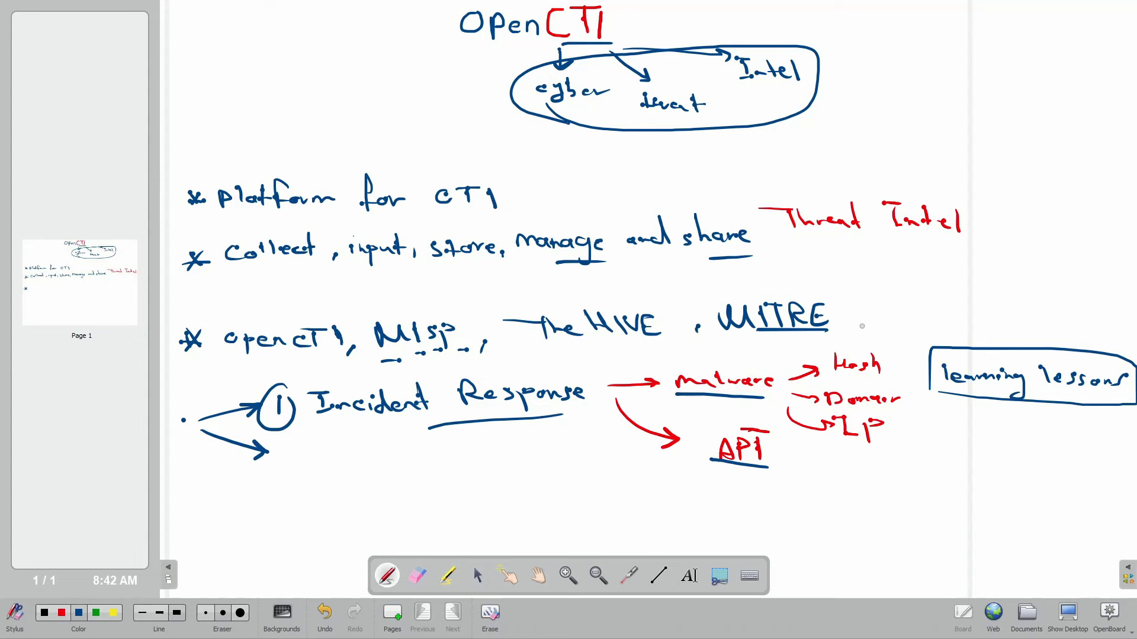
# Draw a curved arrow from MITRE over to openCTI, with arrowheads also pointing down to MISP and TheHIVE.
pyautogui.moveTo(858, 321)
pyautogui.mouseDown()
pyautogui.moveTo(864, 309)
pyautogui.moveTo(613, 270)
pyautogui.moveTo(373, 300)
pyautogui.moveTo(334, 324)
pyautogui.moveTo(357, 320)
pyautogui.mouseUp()
pyautogui.moveTo(422, 296); pyautogui.dragTo(434, 306)
pyautogui.moveTo(583, 278); pyautogui.dragTo(583, 305)
pyautogui.moveTo(592, 294); pyautogui.dragTo(567, 304)
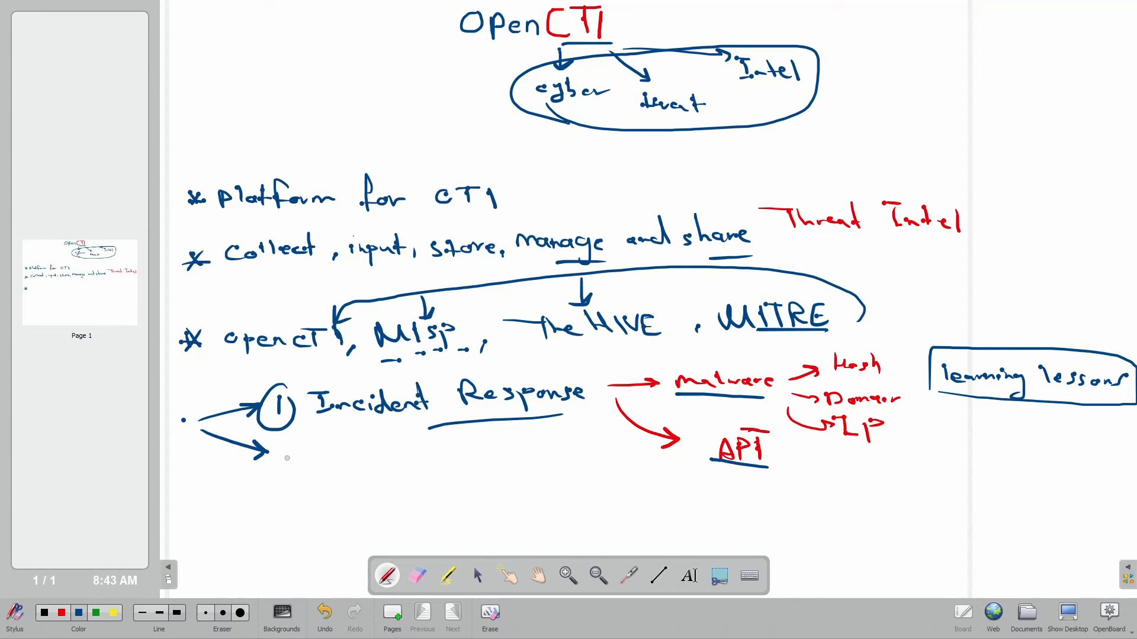
# Write a circled 2 with "Community Feeds" as the second point under Incident Response.
pyautogui.moveTo(284, 452)
pyautogui.mouseDown()
pyautogui.moveTo(305, 471)
pyautogui.moveTo(338, 470)
pyautogui.mouseUp()
pyautogui.moveTo(349, 461)
pyautogui.mouseDown()
pyautogui.moveTo(436, 456)
pyautogui.moveTo(355, 523)
pyautogui.mouseUp()
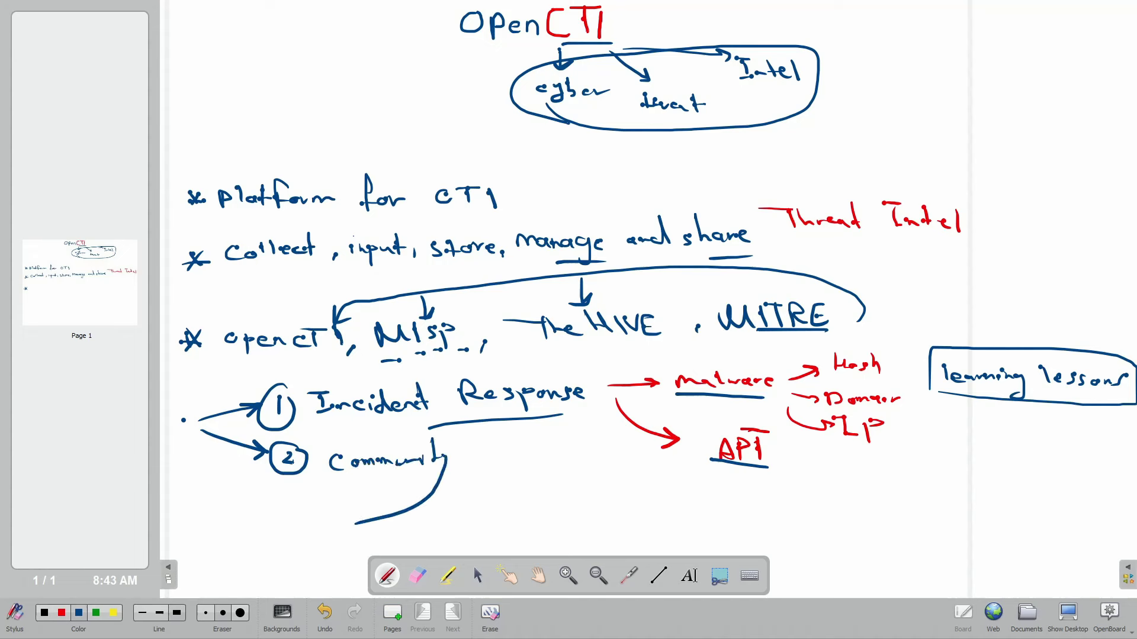
pyautogui.moveTo(500, 428)
pyautogui.mouseDown()
pyautogui.moveTo(512, 463)
pyautogui.moveTo(526, 428)
pyautogui.mouseUp()
pyautogui.moveTo(518, 455)
pyautogui.mouseDown()
pyautogui.moveTo(559, 455)
pyautogui.moveTo(565, 431)
pyautogui.mouseUp()
pyautogui.moveTo(573, 443); pyautogui.dragTo(577, 452)
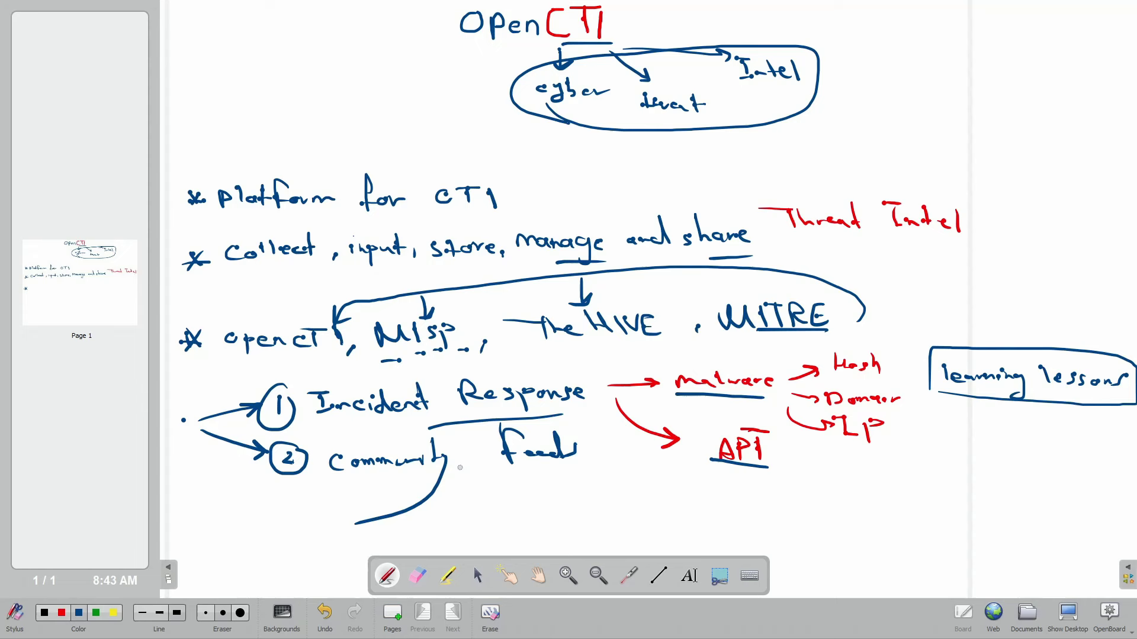
# Write "Threat Data" in red with an arrow beneath Community Feeds, and loop a blue arrow from it back up to openCTI.
pyautogui.click(61, 613)
pyautogui.moveTo(472, 473)
pyautogui.mouseDown()
pyautogui.moveTo(472, 495)
pyautogui.moveTo(480, 484)
pyautogui.mouseUp()
pyautogui.moveTo(456, 511)
pyautogui.mouseDown()
pyautogui.moveTo(455, 524)
pyautogui.moveTo(460, 511)
pyautogui.mouseUp()
pyautogui.moveTo(460, 509); pyautogui.dragTo(596, 522)
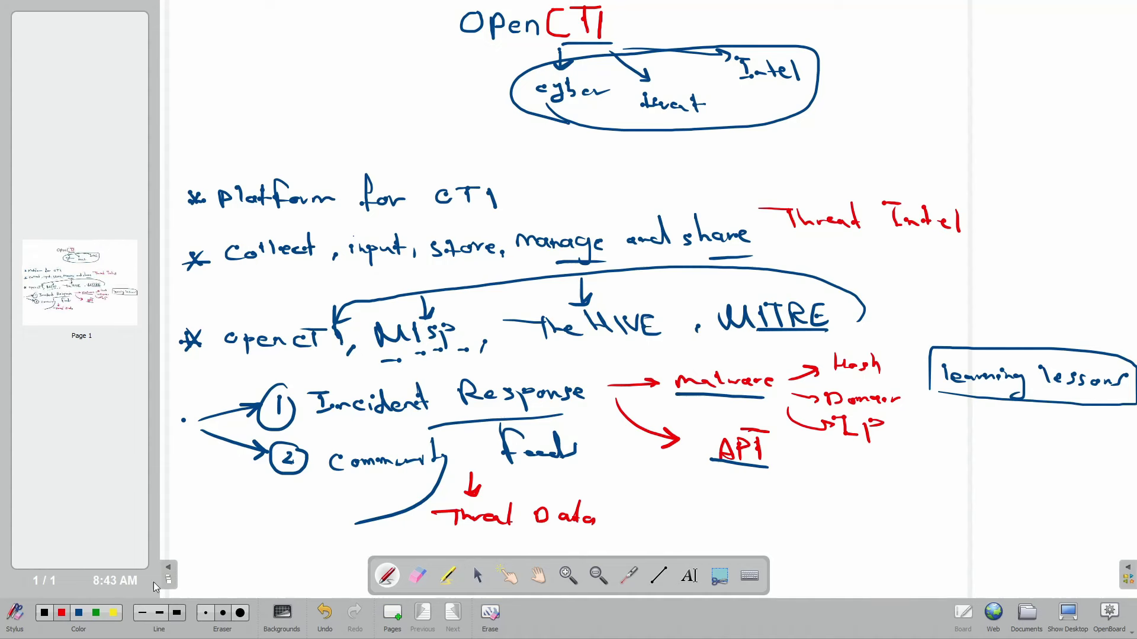
pyautogui.click(78, 613)
pyautogui.moveTo(423, 517)
pyautogui.mouseDown()
pyautogui.moveTo(238, 474)
pyautogui.moveTo(229, 412)
pyautogui.moveTo(286, 360)
pyautogui.moveTo(289, 371)
pyautogui.mouseUp()
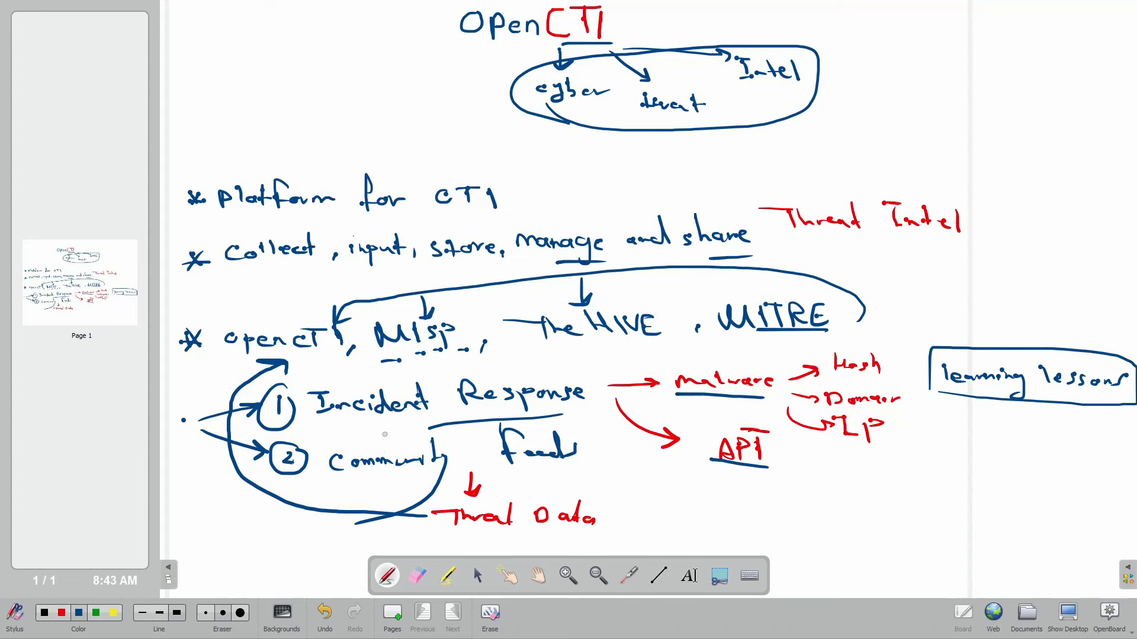
# Write a circled 3 with "predict threads" in blue as the third point, beside Threat Data.
pyautogui.moveTo(698, 505)
pyautogui.mouseDown()
pyautogui.moveTo(706, 524)
pyautogui.moveTo(721, 495)
pyautogui.mouseUp()
pyautogui.moveTo(736, 512)
pyautogui.mouseDown()
pyautogui.moveTo(738, 532)
pyautogui.moveTo(798, 500)
pyautogui.moveTo(822, 527)
pyautogui.mouseUp()
pyautogui.moveTo(864, 491); pyautogui.dragTo(865, 521)
pyautogui.moveTo(858, 520); pyautogui.dragTo(944, 516)
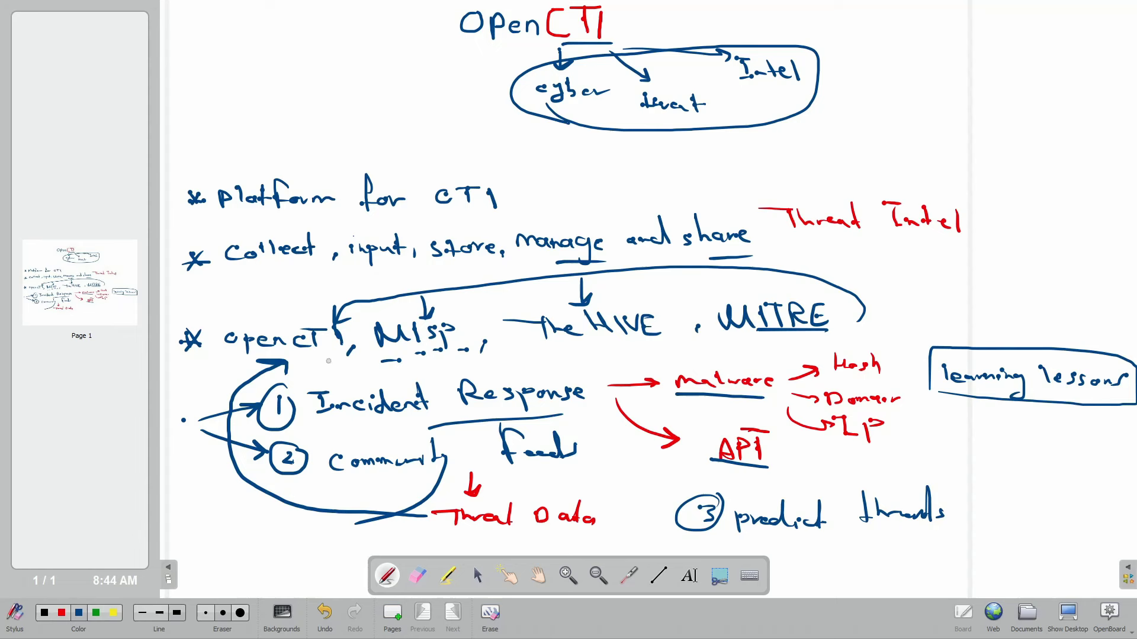
pyautogui.moveTo(330, 360)
pyautogui.mouseDown()
pyautogui.moveTo(246, 365)
pyautogui.moveTo(214, 316)
pyautogui.moveTo(366, 354)
pyautogui.moveTo(358, 367)
pyautogui.mouseUp()
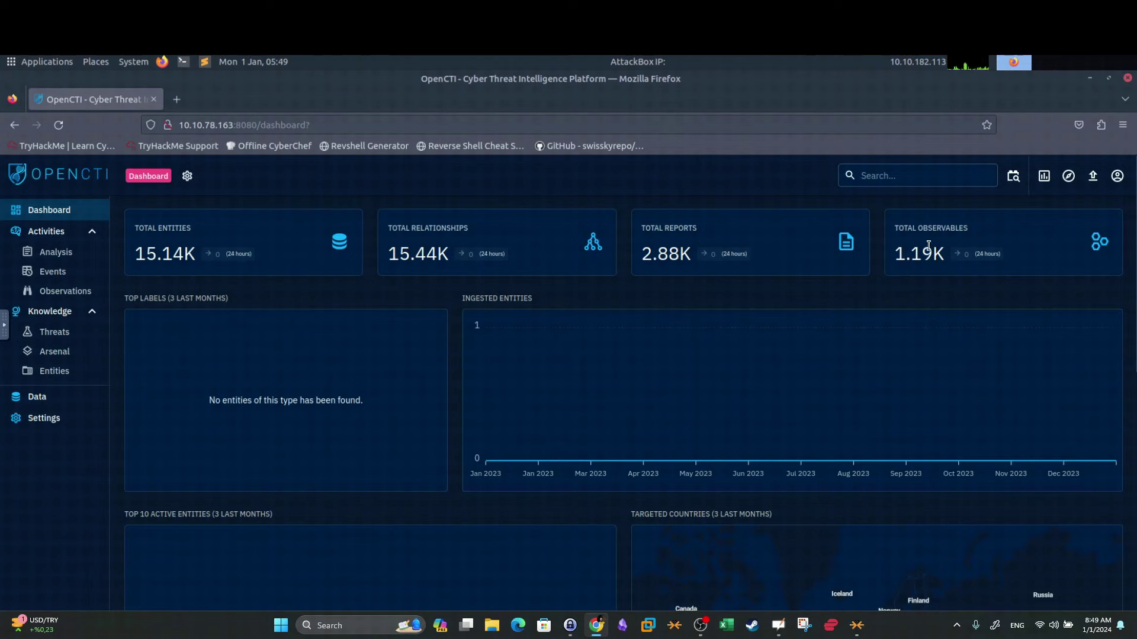
# In OpenCTI, review the dashboard's total observables, targeted countries map and last ingested analysis.
pyautogui.moveTo(968, 230); pyautogui.dragTo(918, 228)
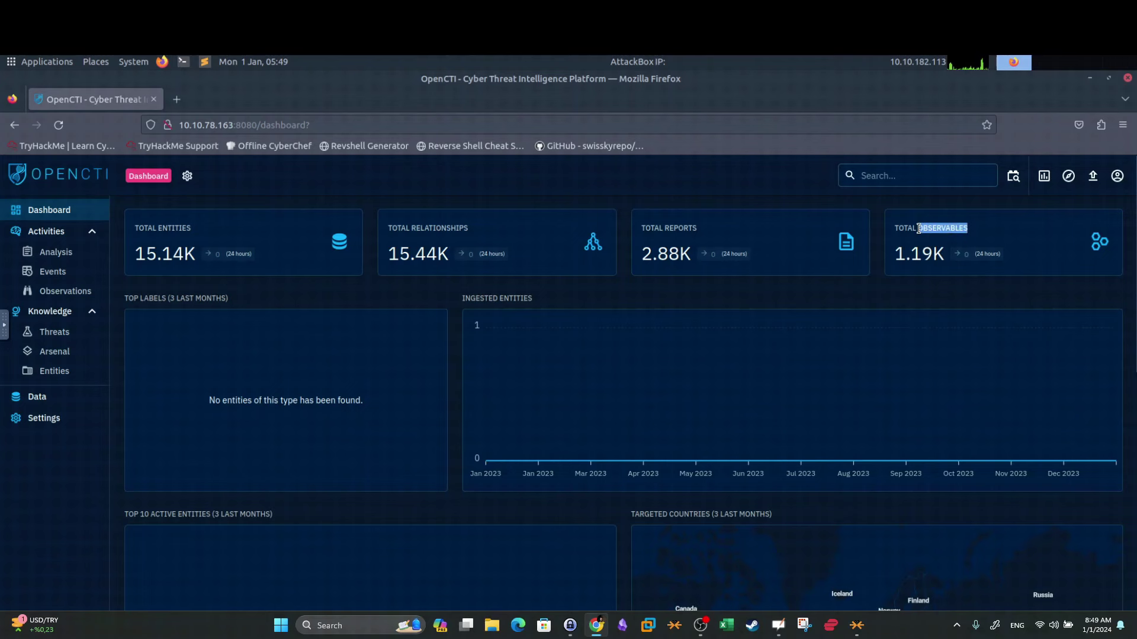
pyautogui.scroll(-5, 767, 241)
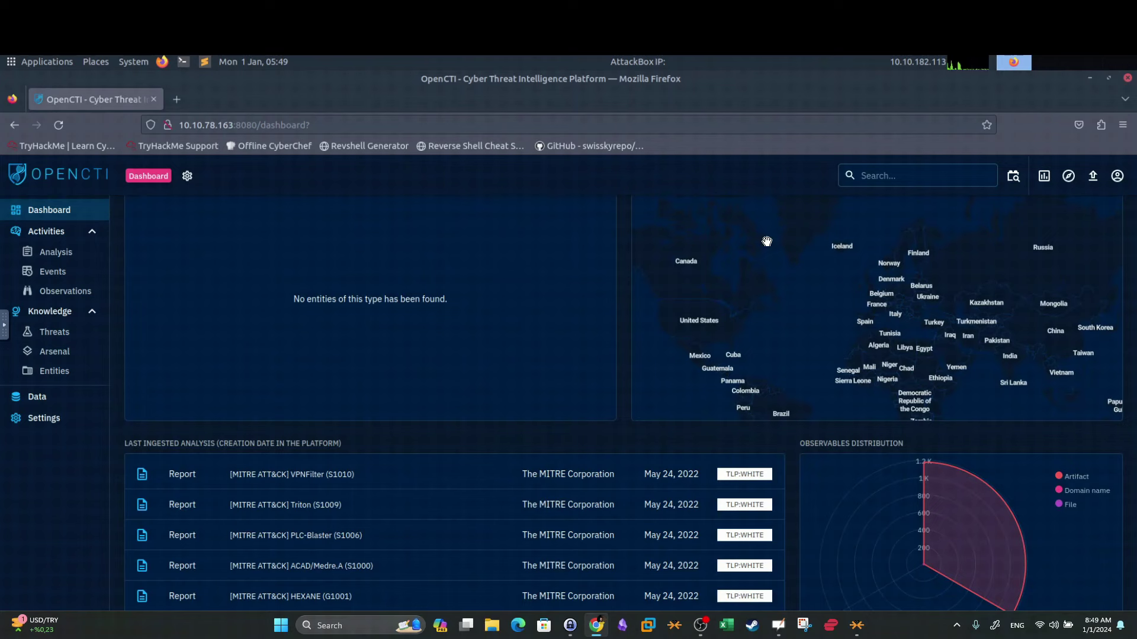
pyautogui.scroll(3, 372, 269)
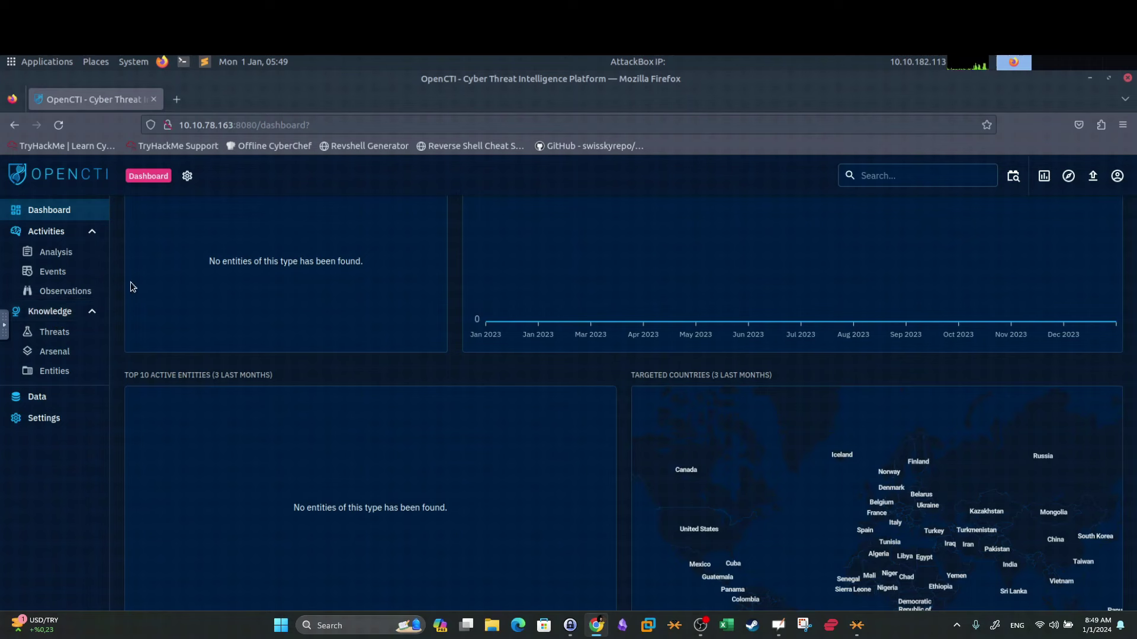
# Browse the reports under Analysis and view the overview of the [MITRE ATT&CK] Gelsemium (S0666) report.
pyautogui.click(66, 258)
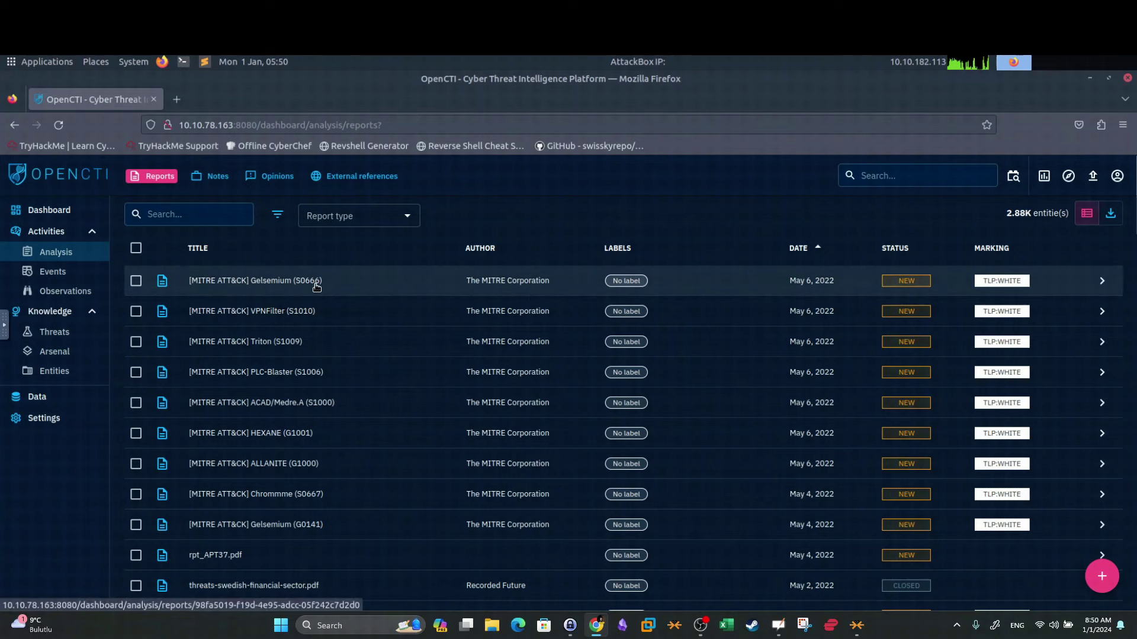
pyautogui.click(367, 284)
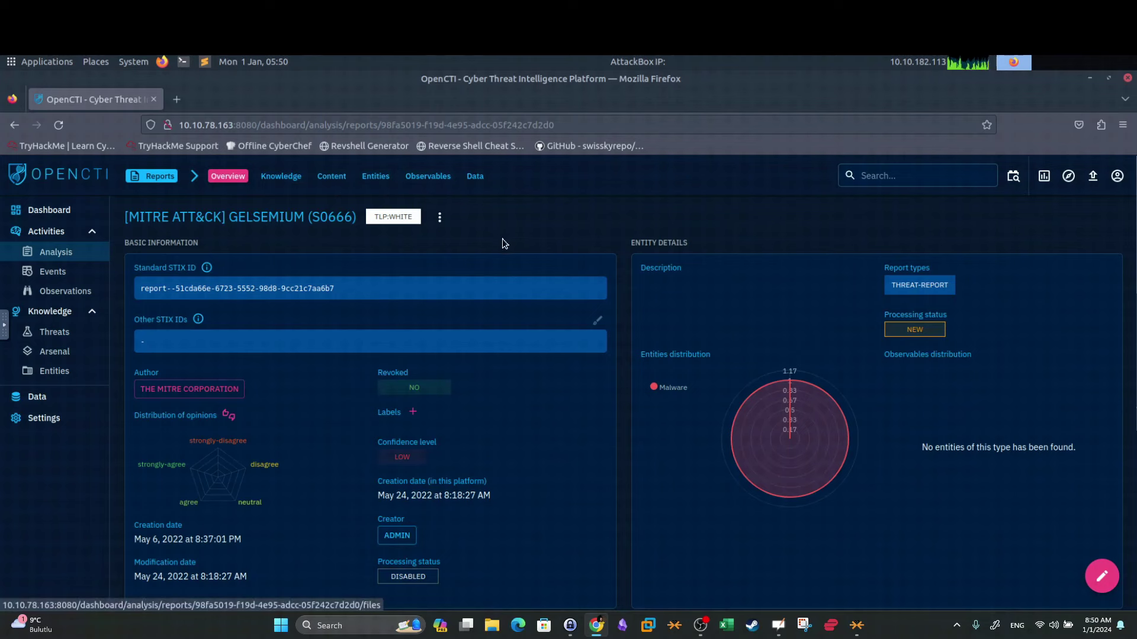
pyautogui.scroll(-5, 502, 239)
pyautogui.scroll(5, 501, 236)
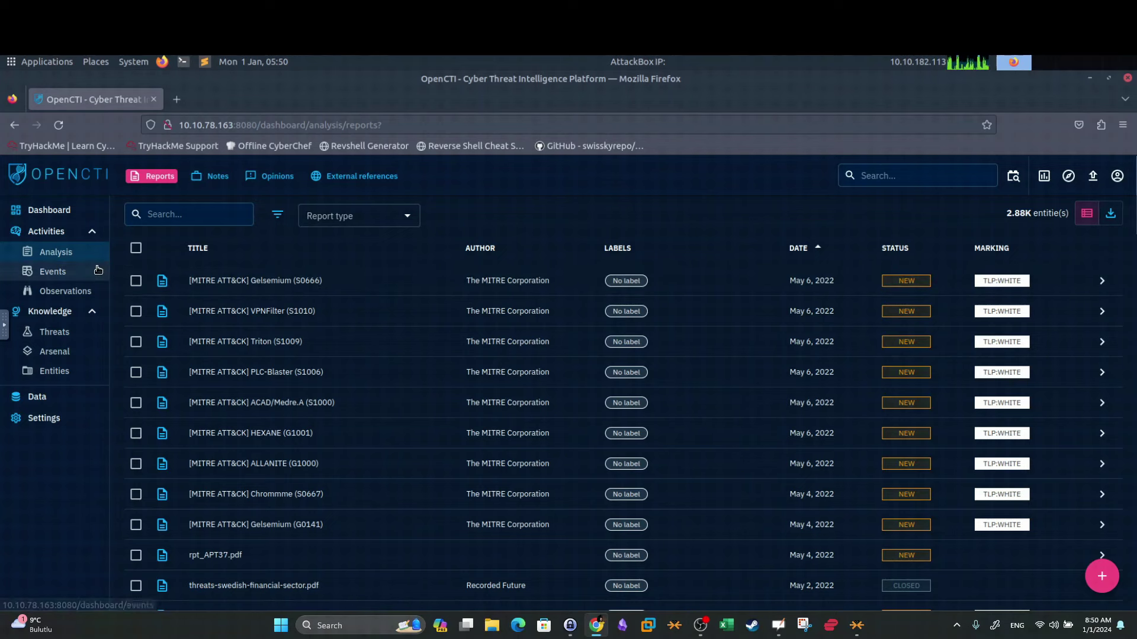
pyautogui.scroll(-10, 421, 385)
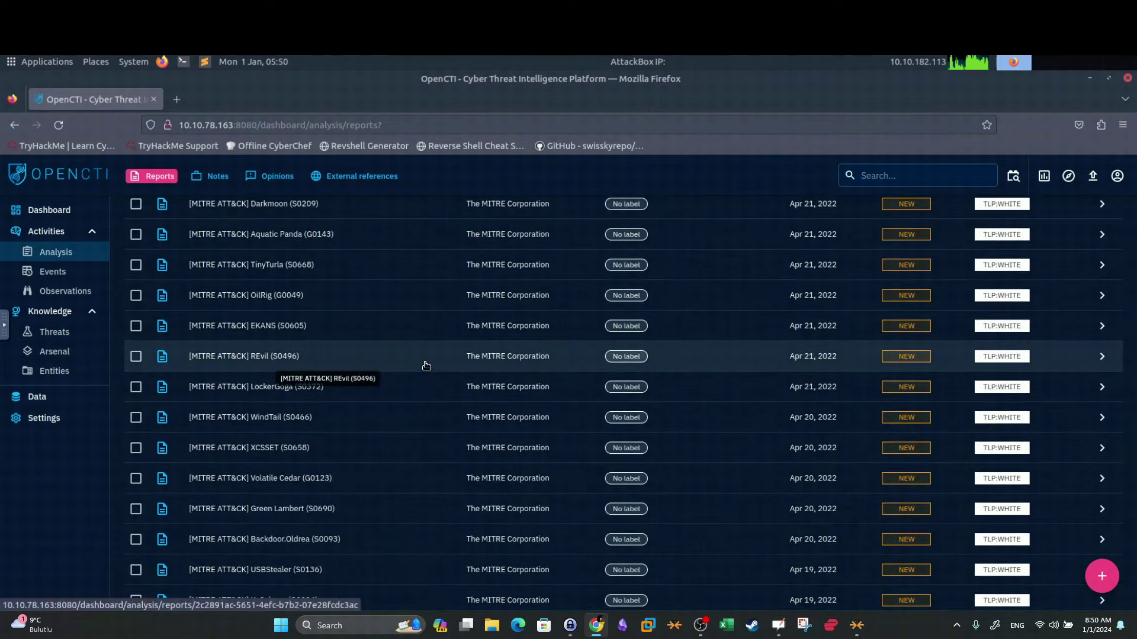
pyautogui.scroll(2, 425, 365)
pyautogui.scroll(8, 425, 366)
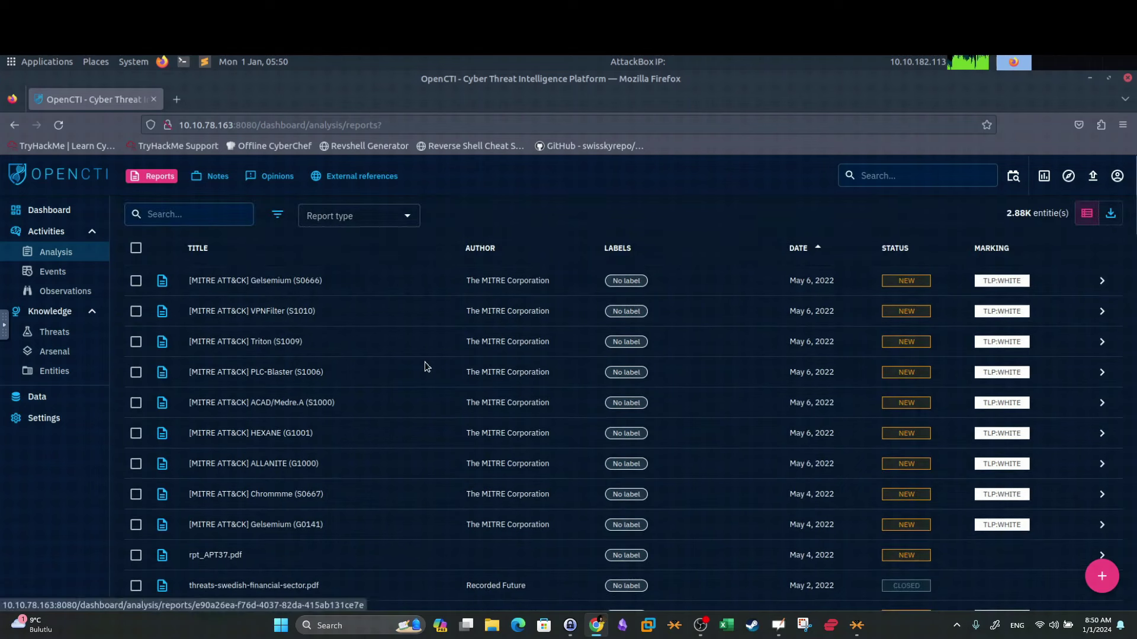
# Open the incidents list under Events, look through the fields of the incident creation form, and close it without creating an incident.
pyautogui.click(61, 276)
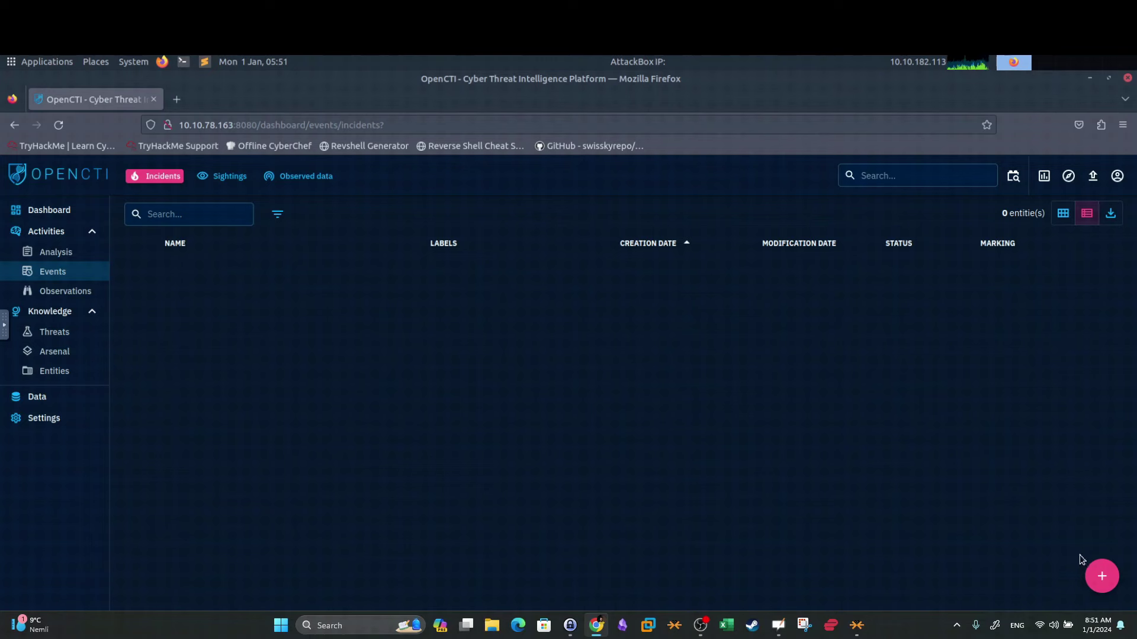
pyautogui.click(1102, 576)
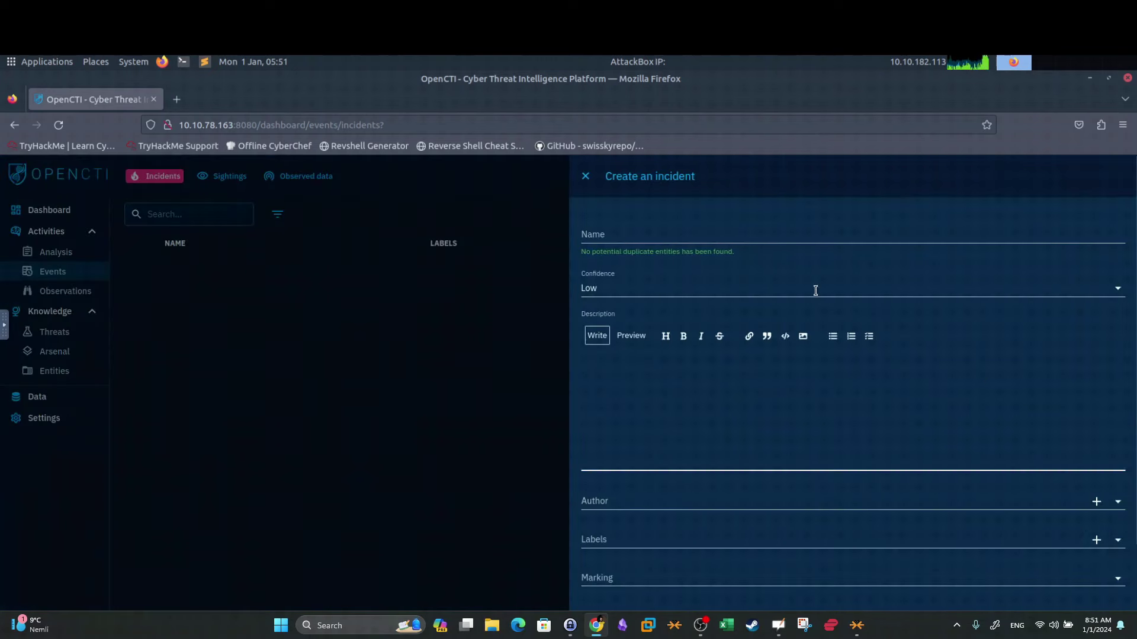
pyautogui.click(596, 233)
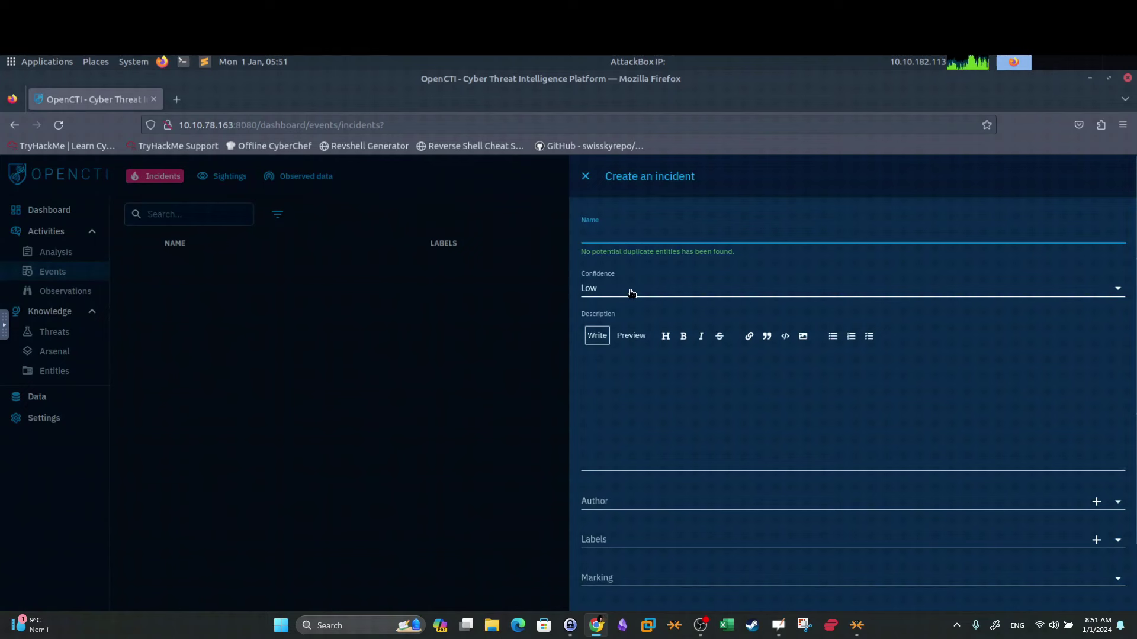
pyautogui.click(628, 288)
pyautogui.click(766, 454)
pyautogui.scroll(-2, 728, 362)
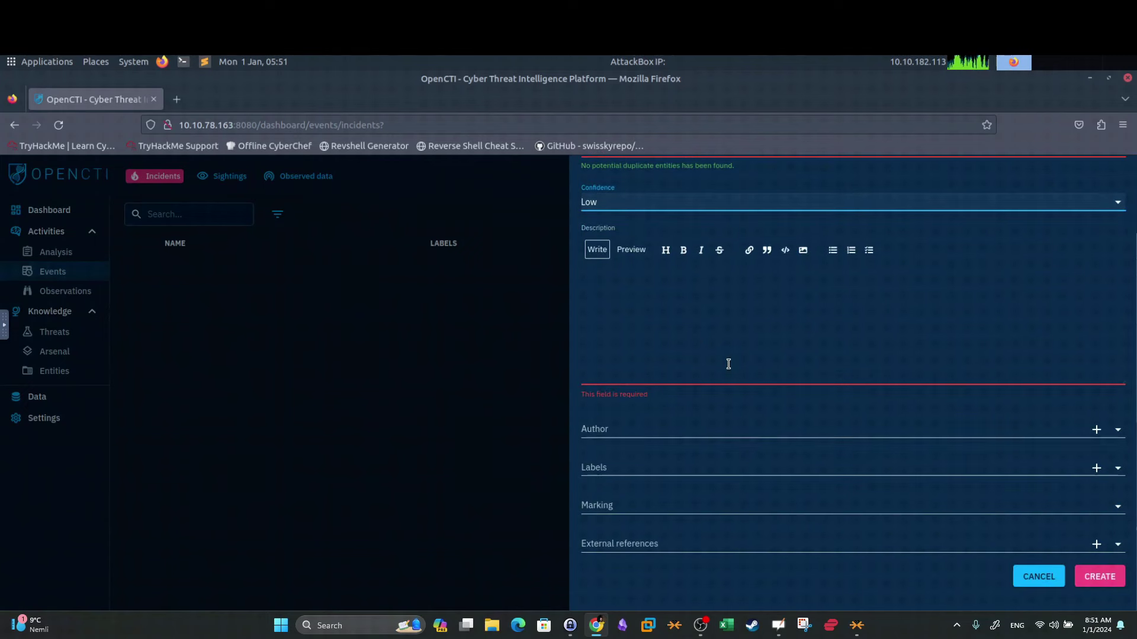
pyautogui.click(545, 260)
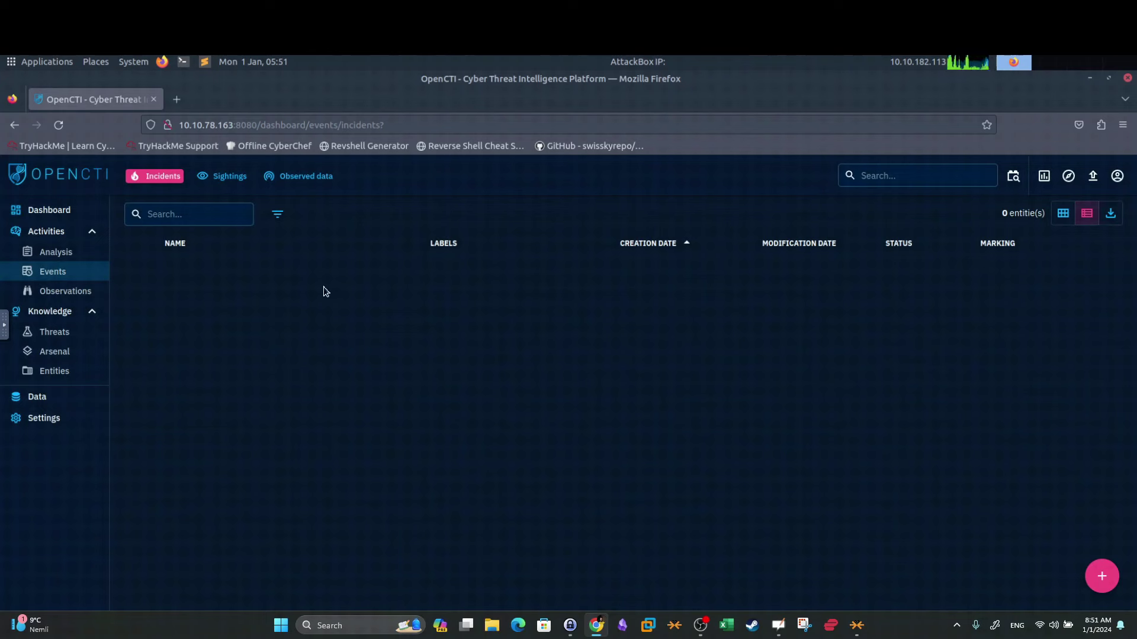
# Open the observables list and filter it by Domain name and by IPv4 address in turn, clearing each filter.
pyautogui.click(74, 291)
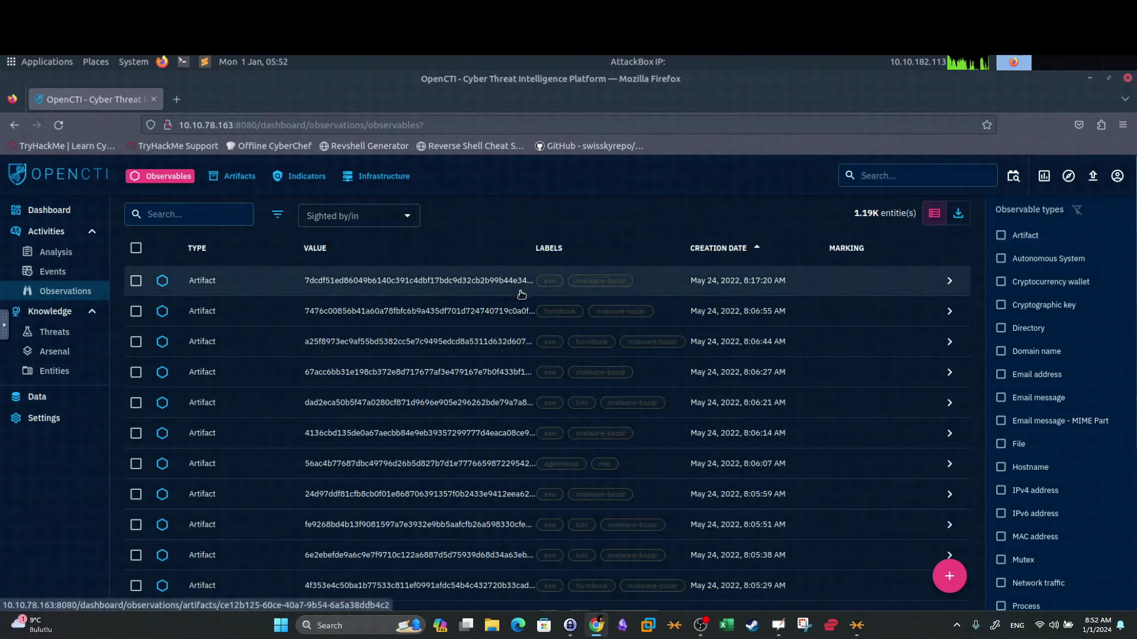
pyautogui.click(1035, 351)
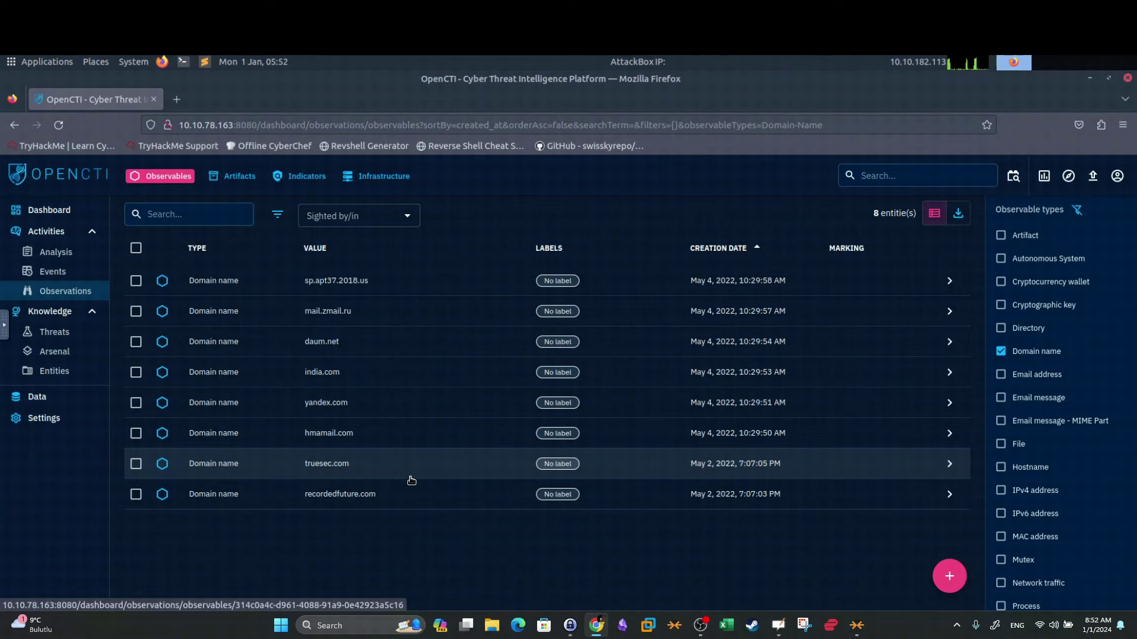
pyautogui.click(1005, 352)
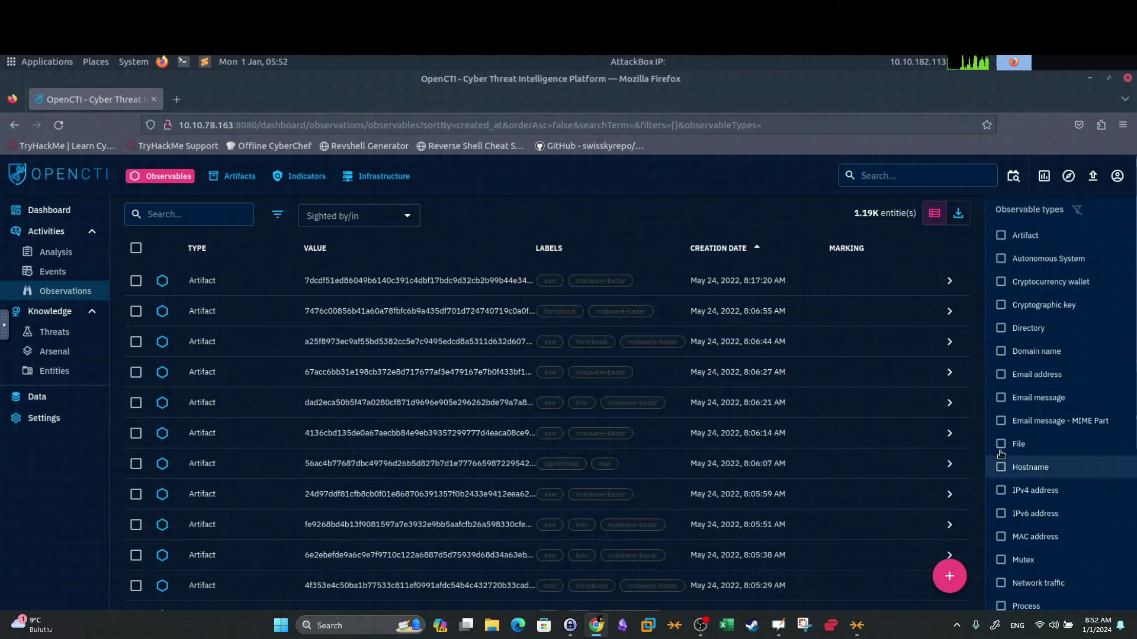
pyautogui.click(1003, 490)
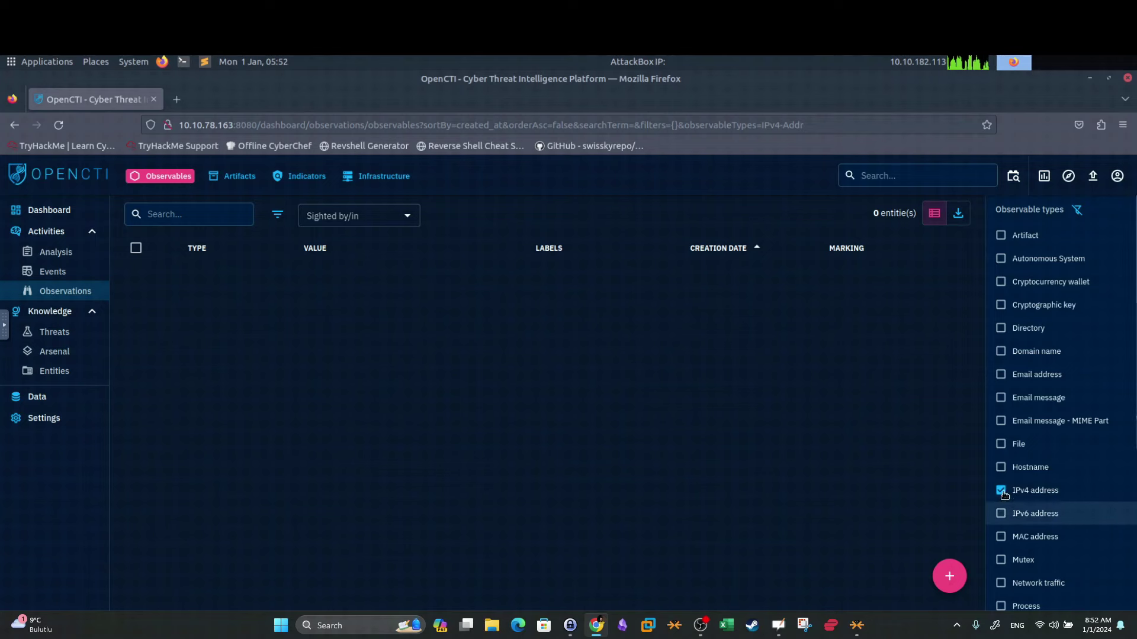
pyautogui.click(1002, 490)
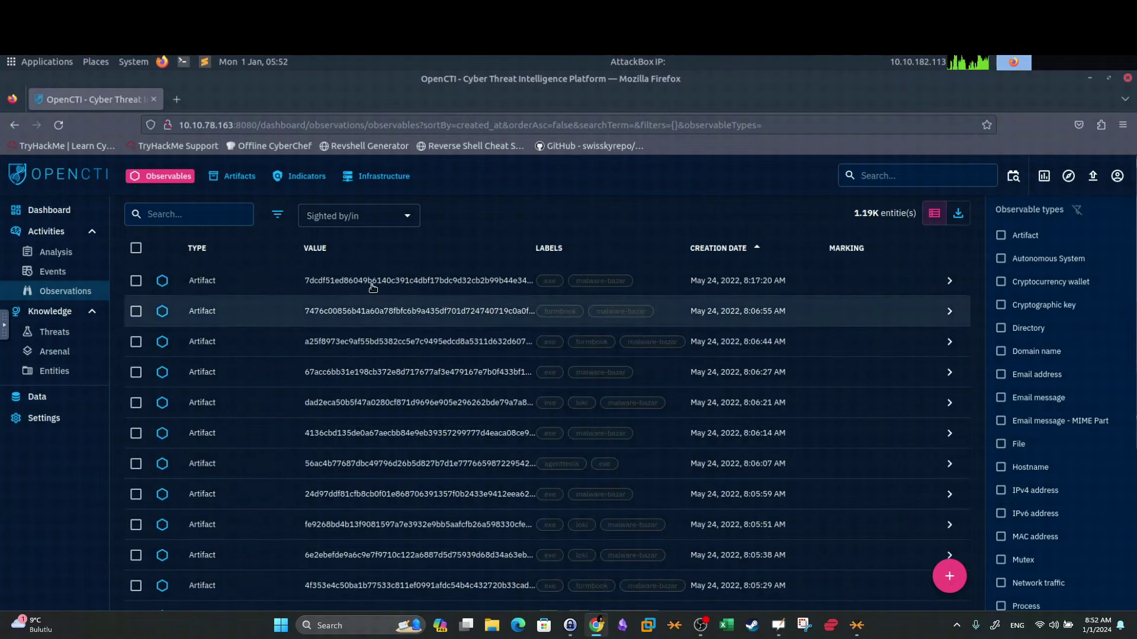
# Open the first artifact in the observables list and examine its hash, additional file name, MalwareBazaar description, external references and history.
pyautogui.click(351, 282)
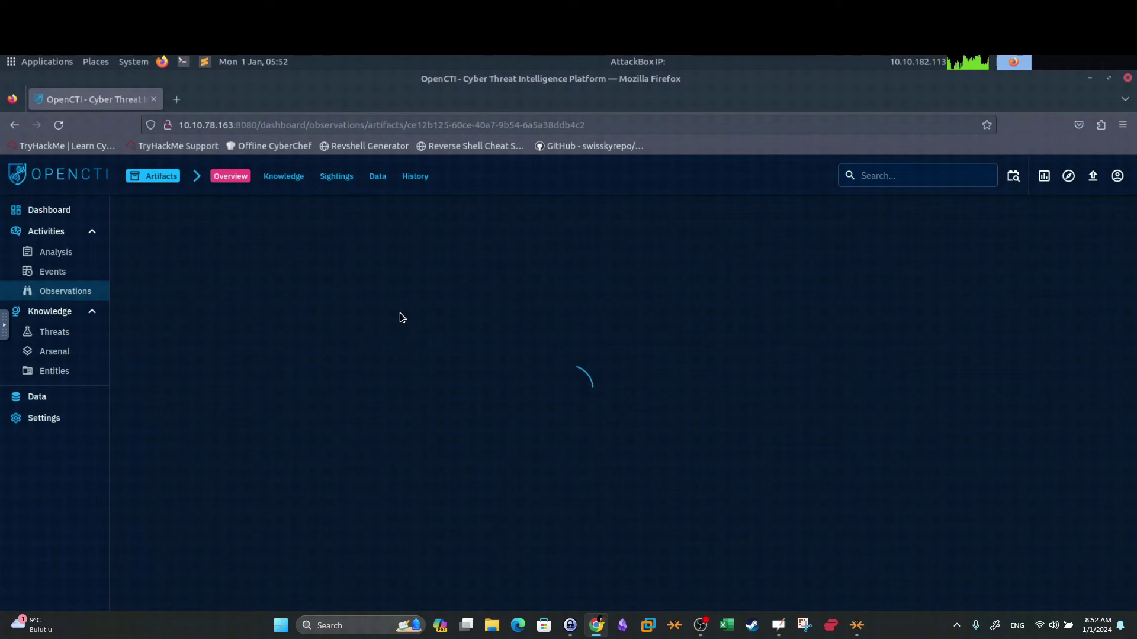
pyautogui.moveTo(529, 219); pyautogui.dragTo(258, 218)
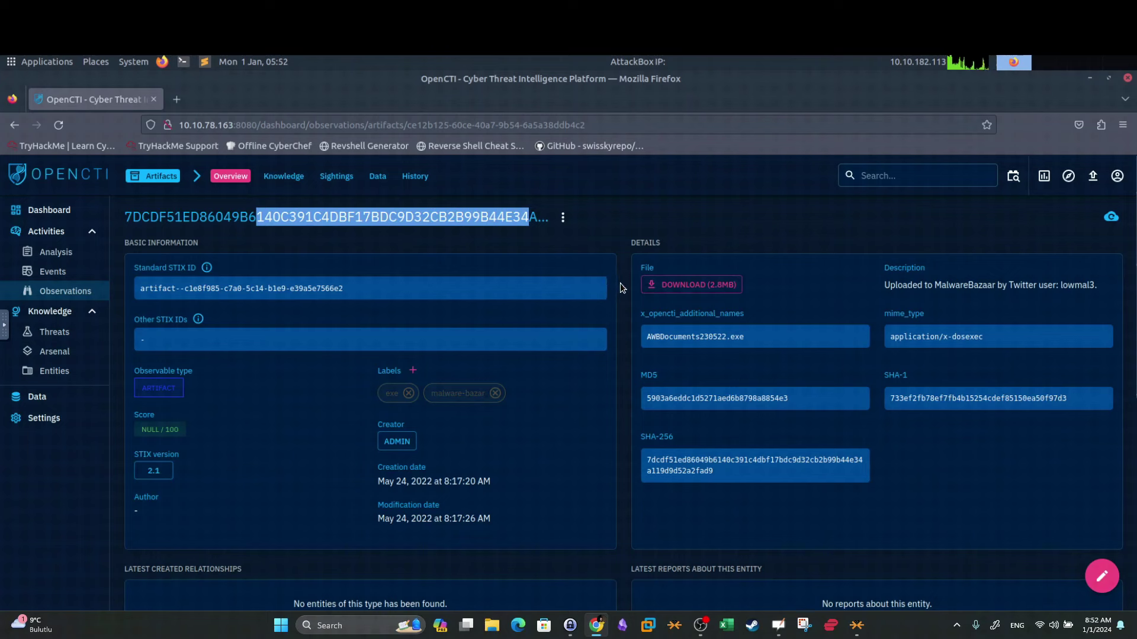
pyautogui.moveTo(754, 340); pyautogui.dragTo(645, 337)
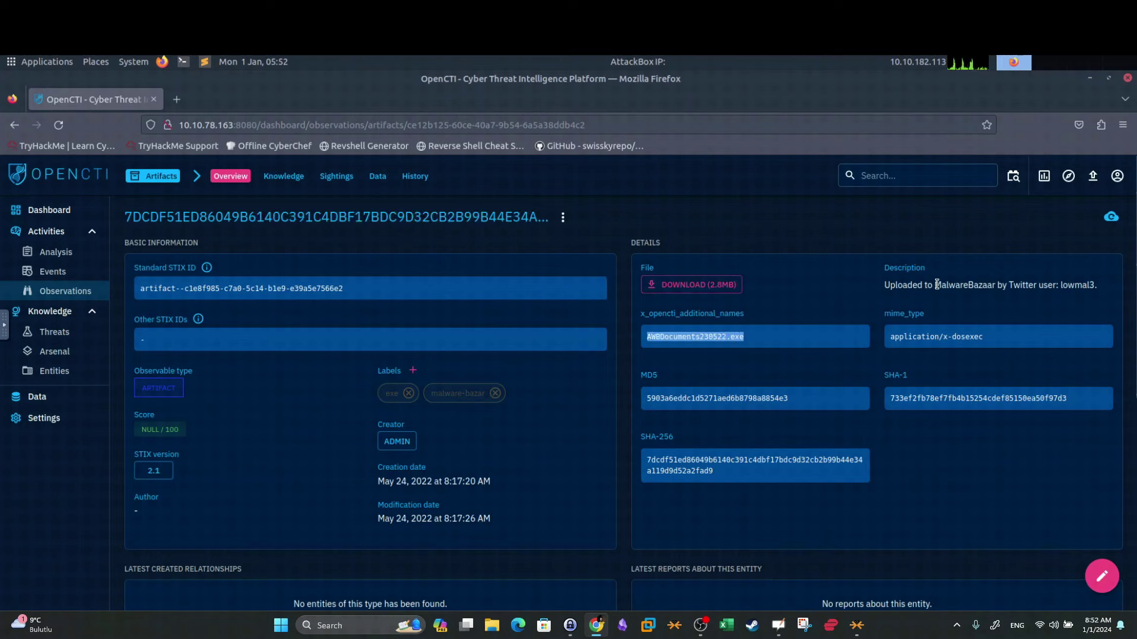
pyautogui.moveTo(936, 284); pyautogui.dragTo(1000, 286)
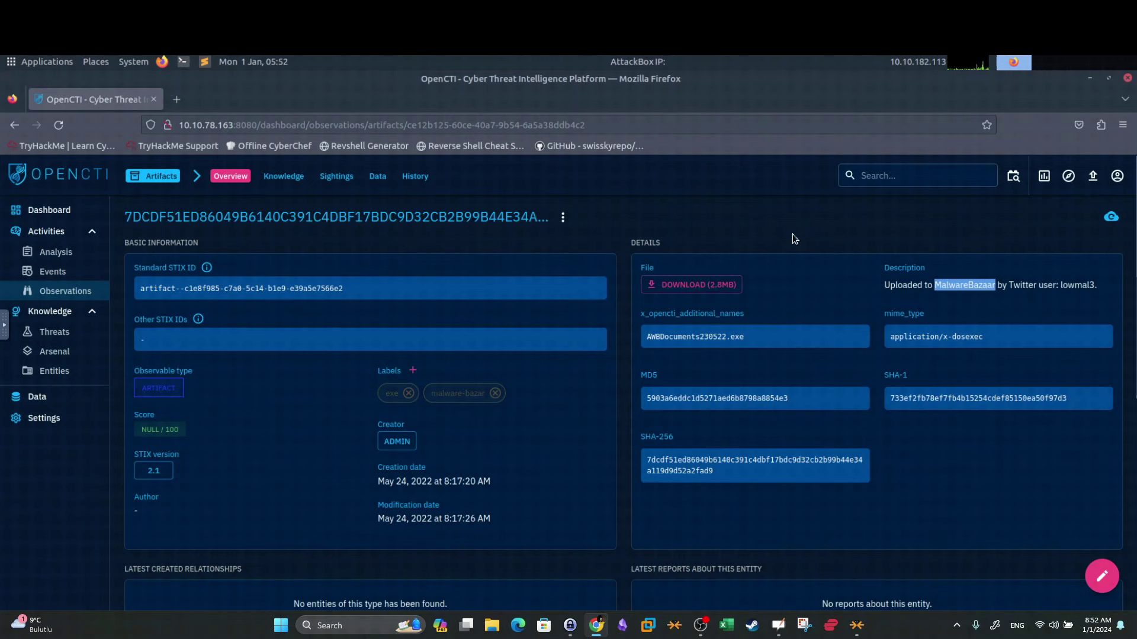
pyautogui.scroll(-5, 794, 239)
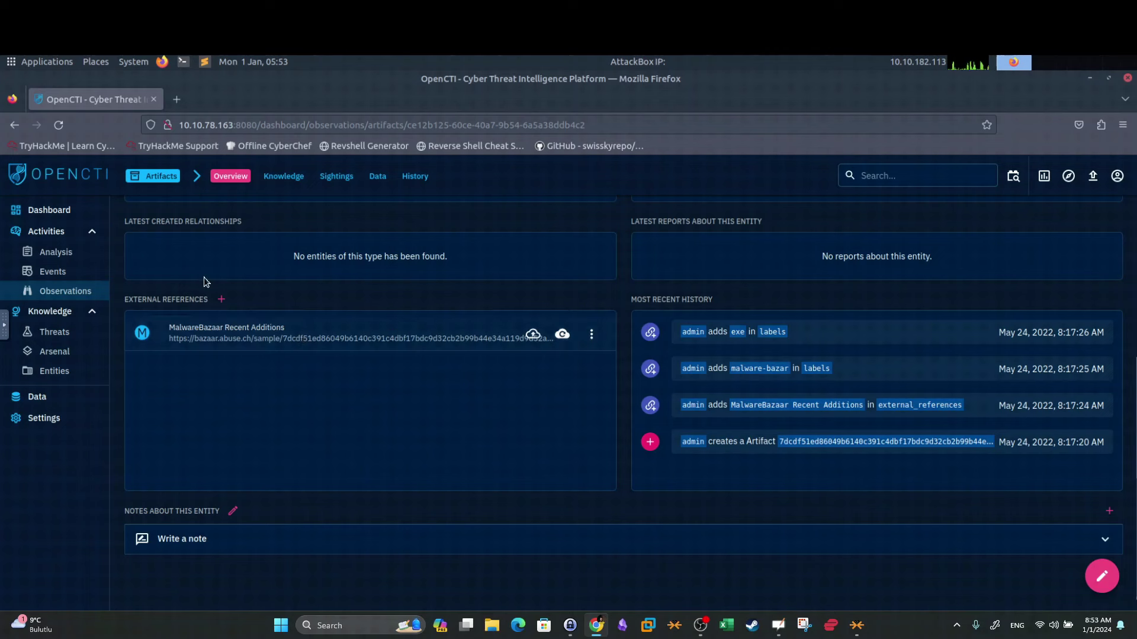
# Go back to the observables list and look briefly at the Entities, Arsenal and Threats sections under Knowledge.
pyautogui.click(70, 293)
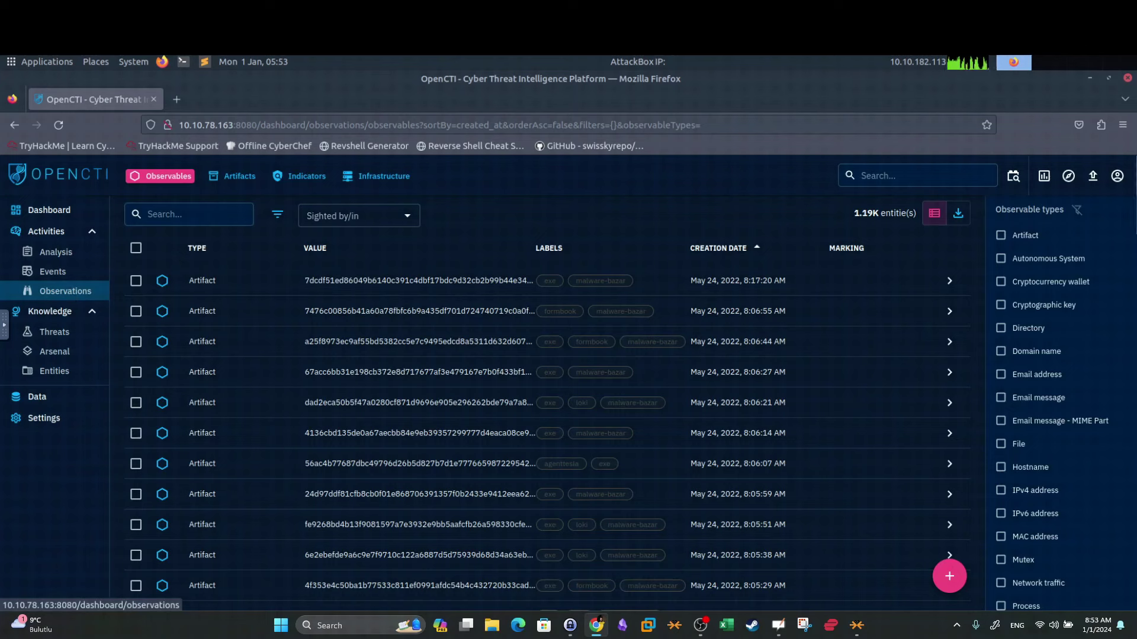
pyautogui.click(60, 333)
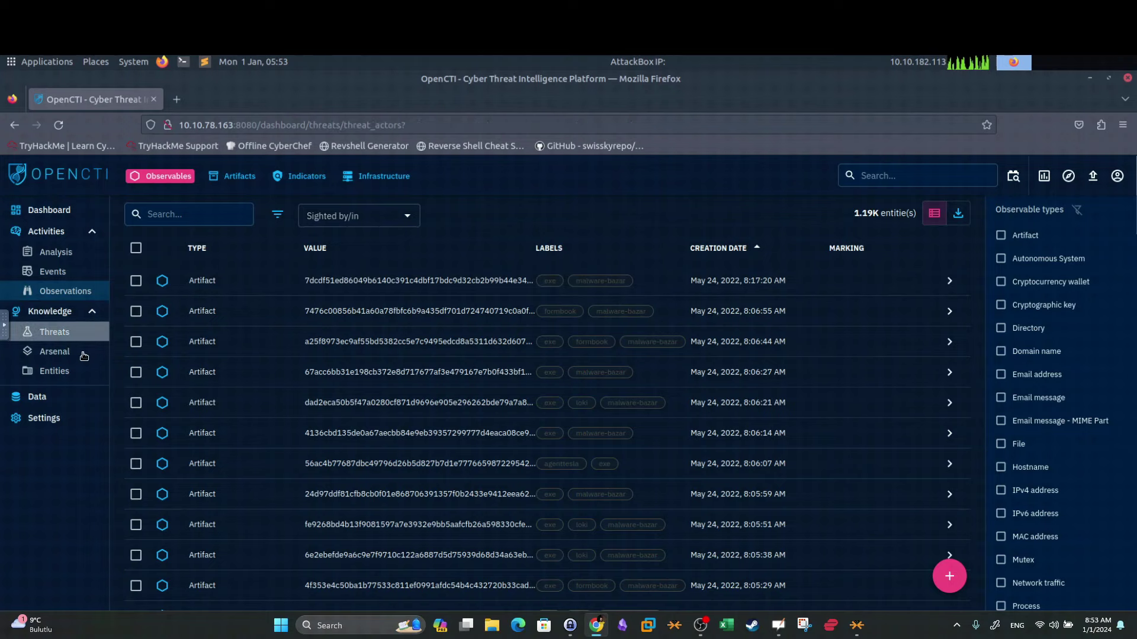
pyautogui.click(79, 371)
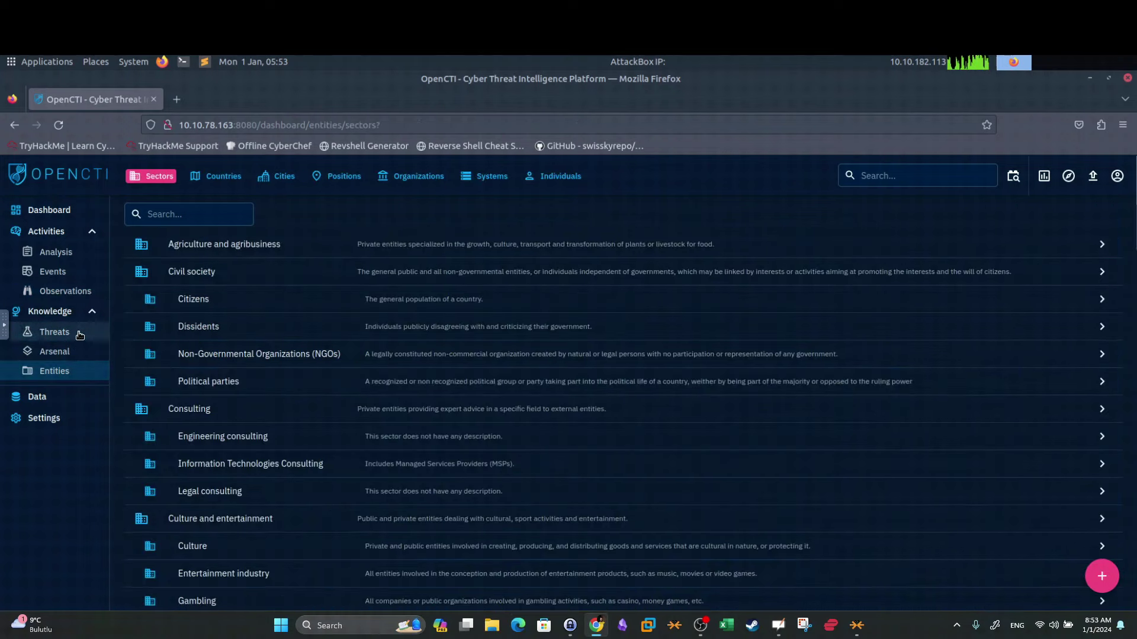
pyautogui.click(80, 352)
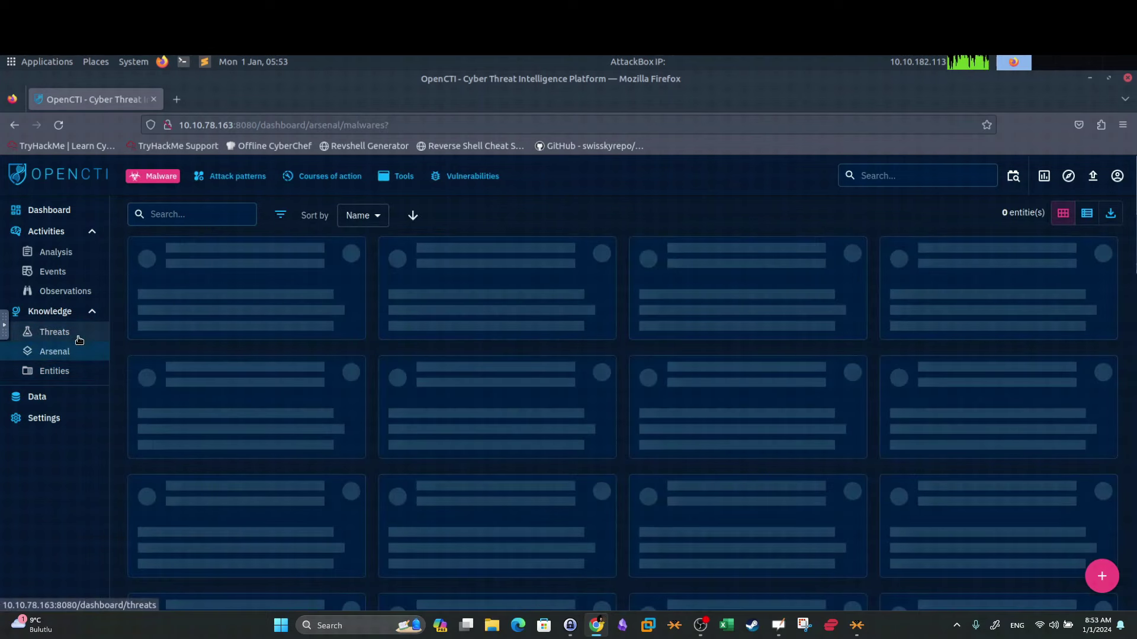
pyautogui.click(79, 340)
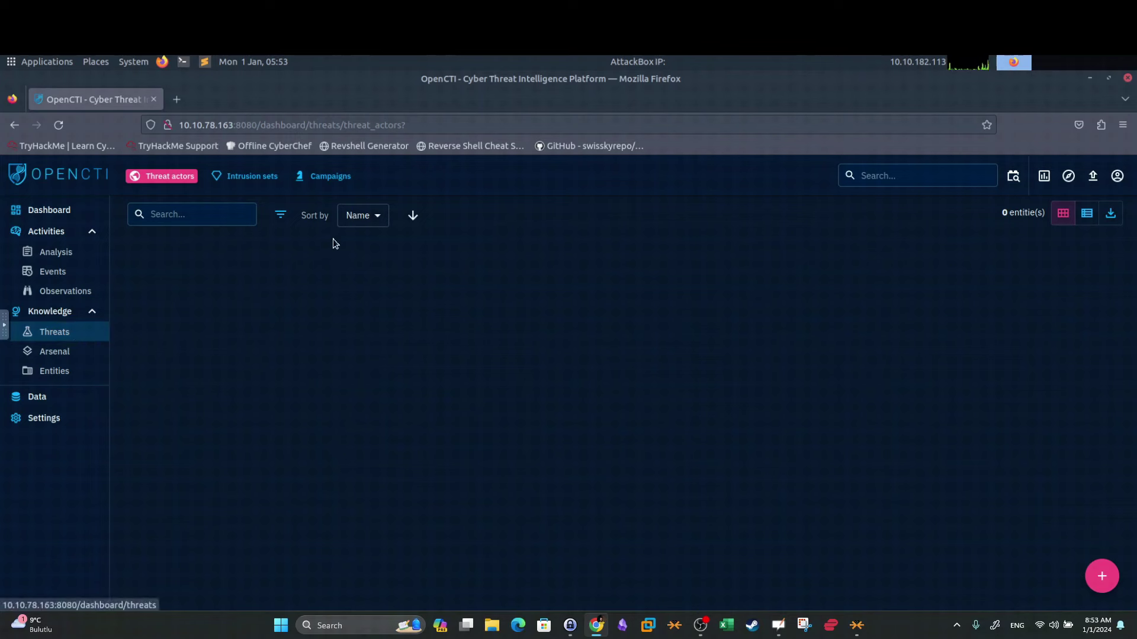
# Open the intrusion sets under Threats and browse the threat group cards.
pyautogui.click(246, 177)
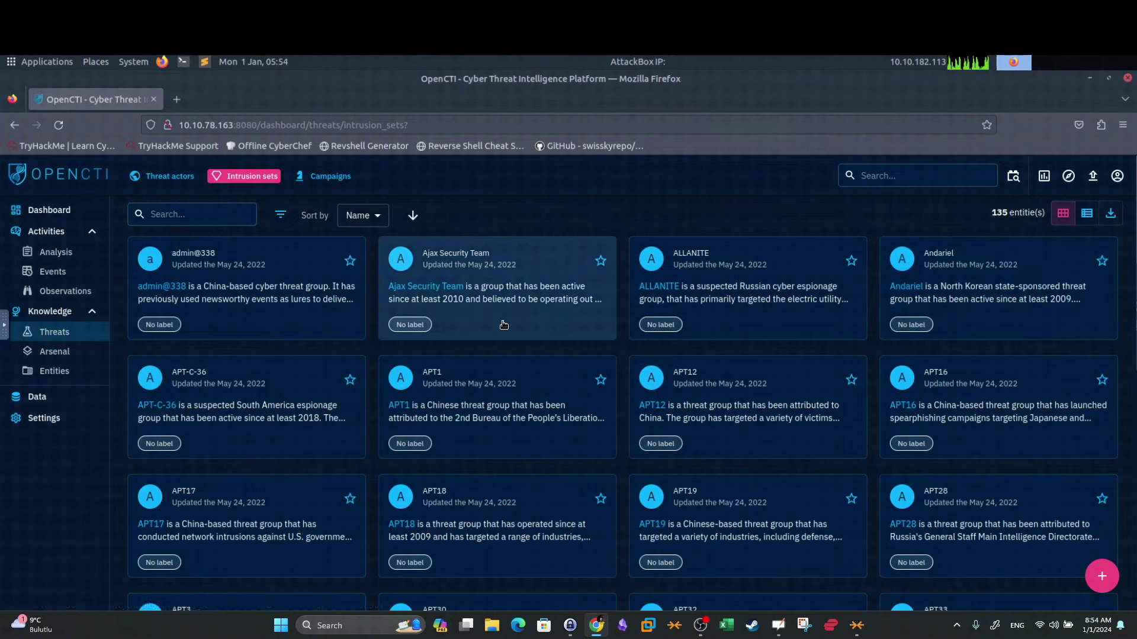
pyautogui.scroll(-5, 504, 325)
pyautogui.scroll(4, 504, 325)
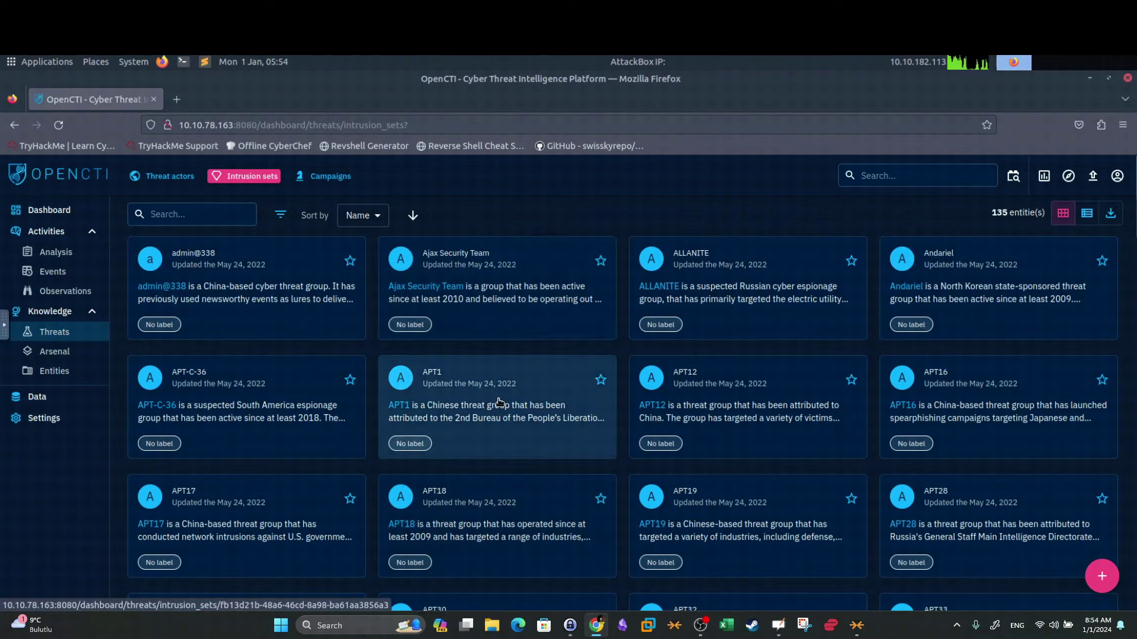
# Open the APT1 intrusion set and examine its description, latest relationships, reports, external references and history.
pyautogui.click(499, 403)
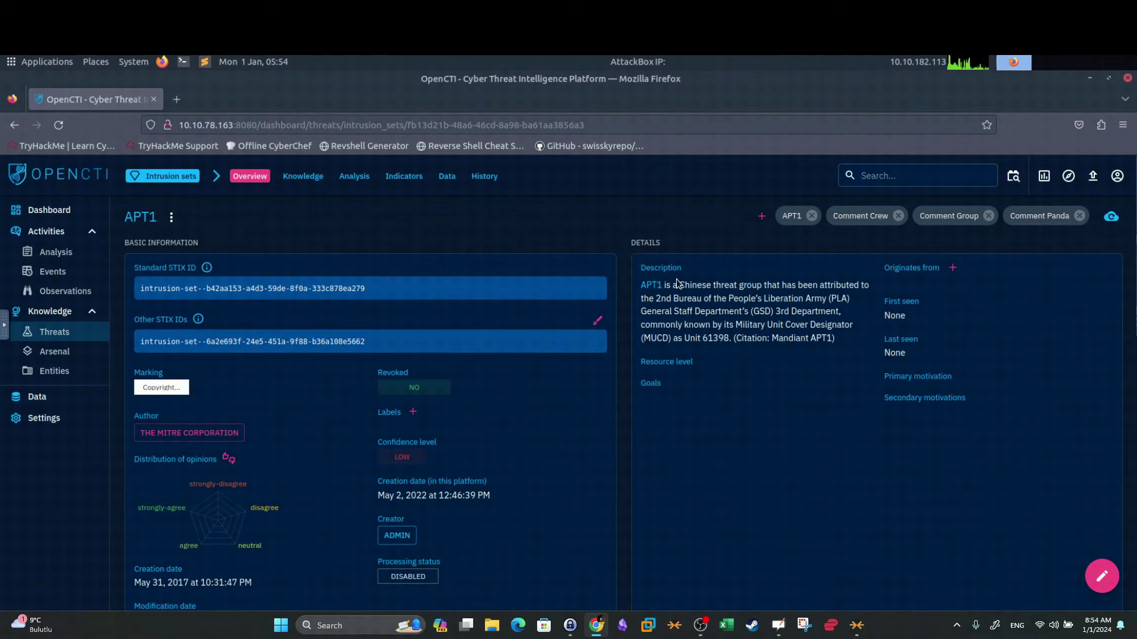
pyautogui.moveTo(640, 285); pyautogui.dragTo(831, 342)
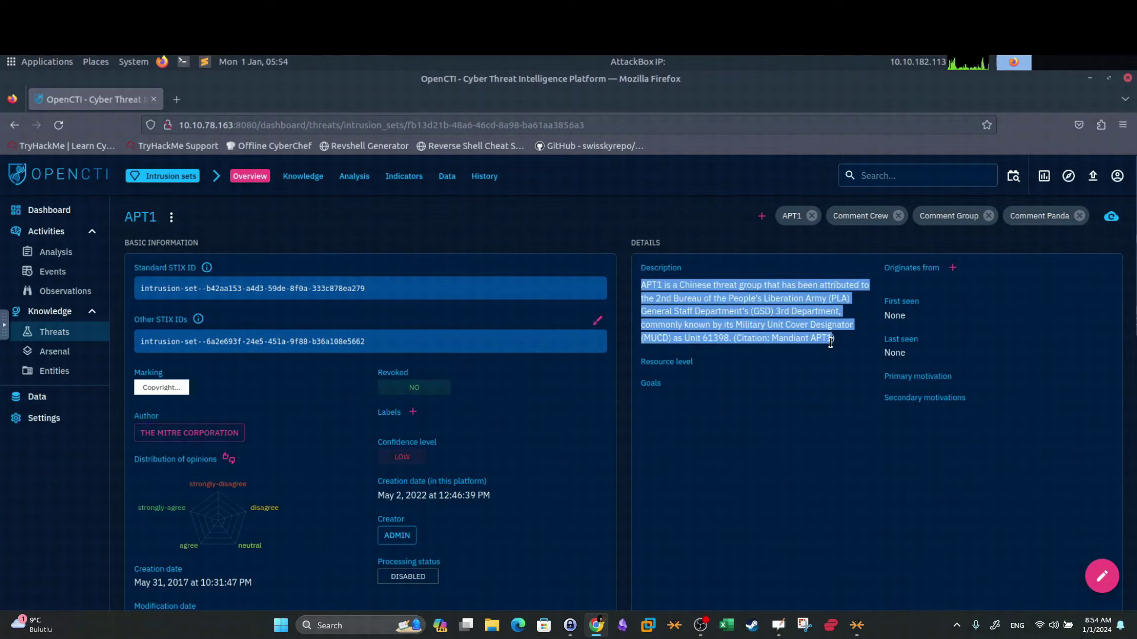
pyautogui.scroll(-5, 467, 237)
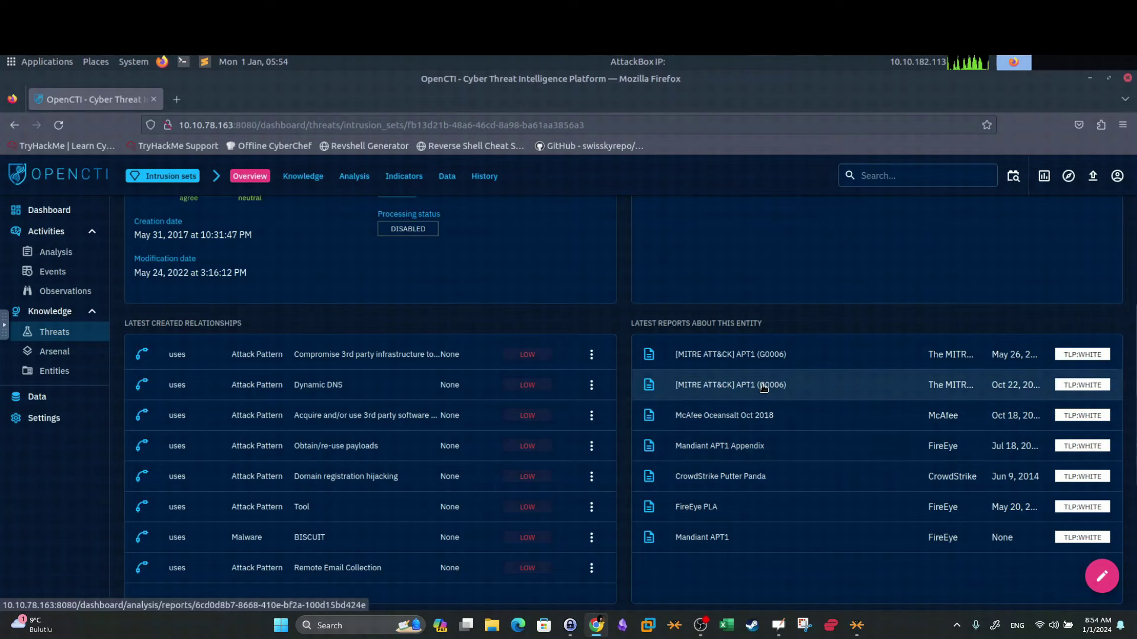
pyautogui.scroll(-5, 768, 388)
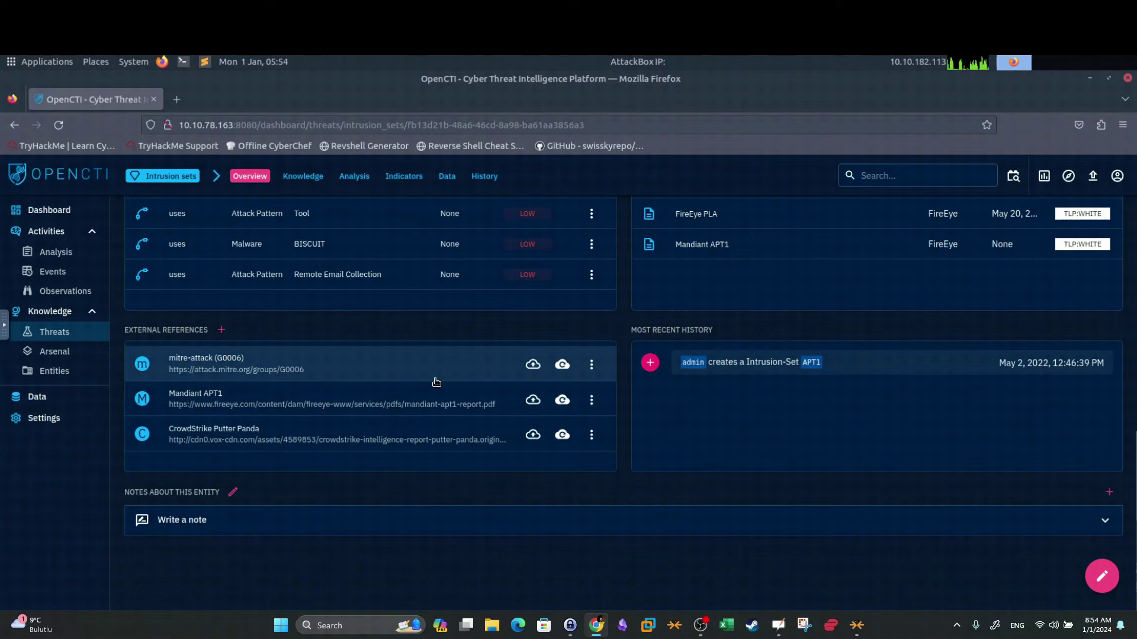
pyautogui.scroll(5, 437, 381)
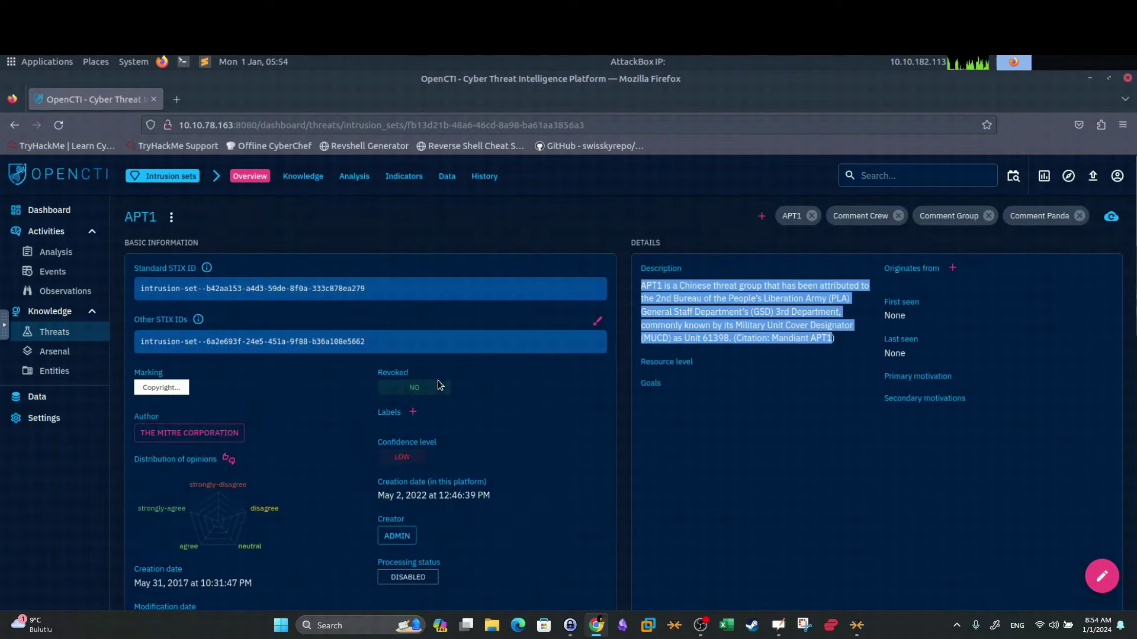
# View APT1's knowledge overview and examine the attack pattern, tool and malware counts in the distribution of relations.
pyautogui.click(302, 176)
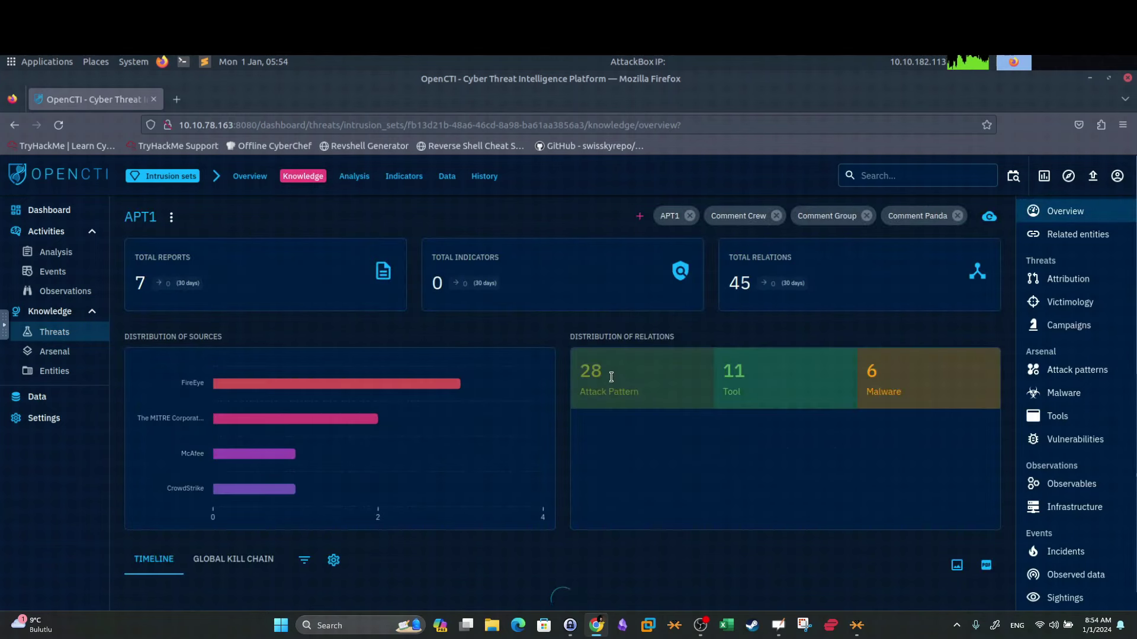
pyautogui.moveTo(605, 373); pyautogui.dragTo(579, 372)
pyautogui.doubleClick(740, 372)
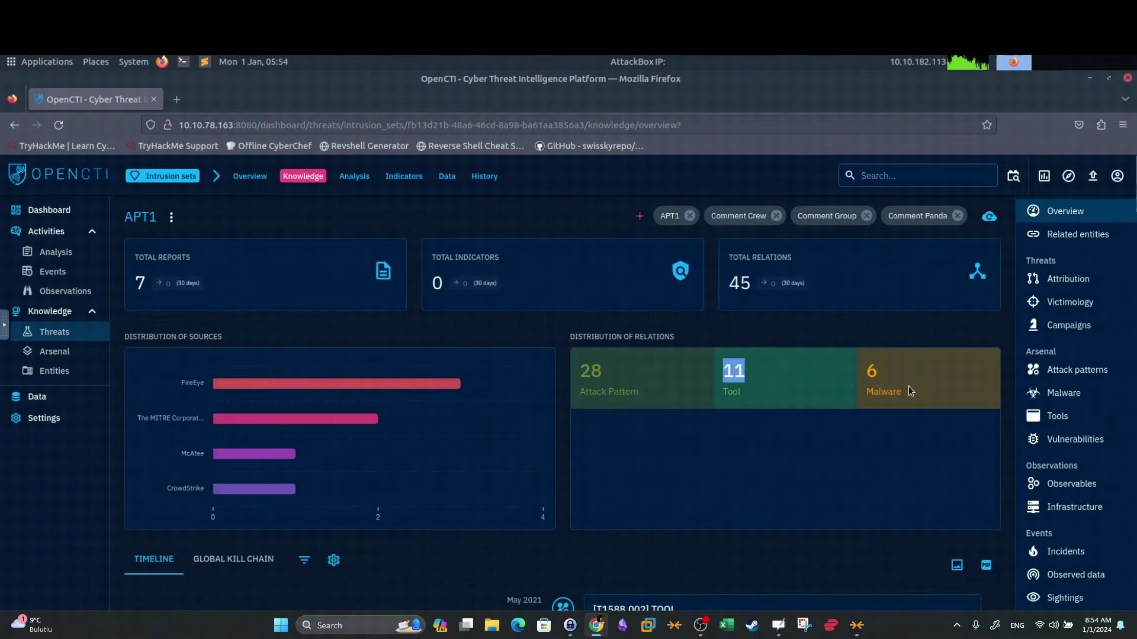
pyautogui.doubleClick(872, 374)
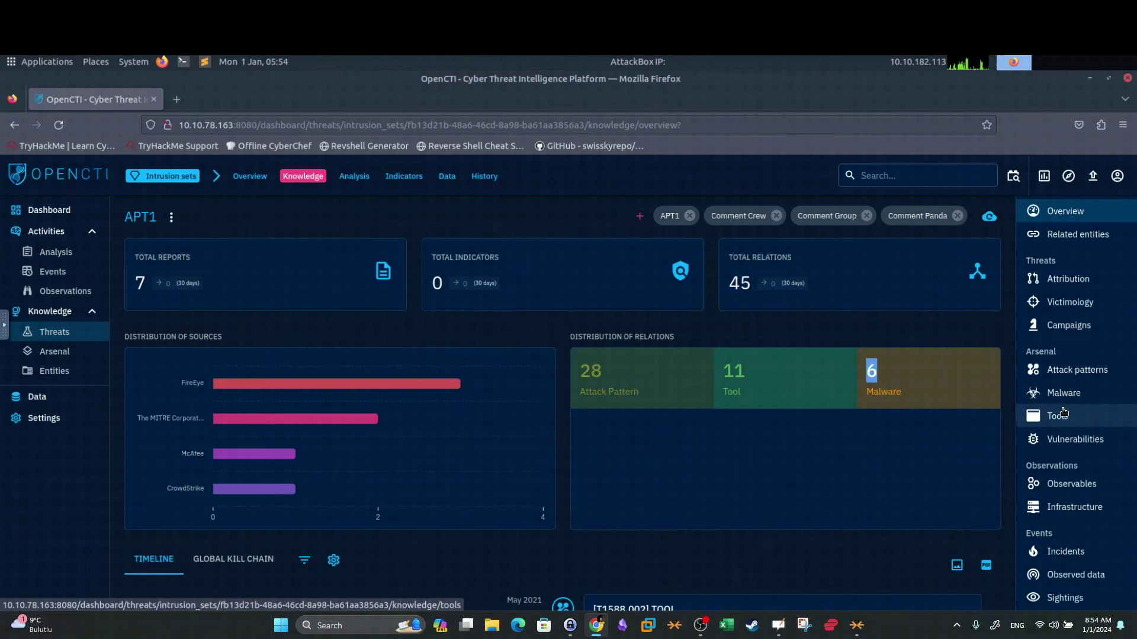
# Show APT1's attack patterns as a MITRE ATT&CK matrix and examine the discovery tactic column.
pyautogui.click(1079, 376)
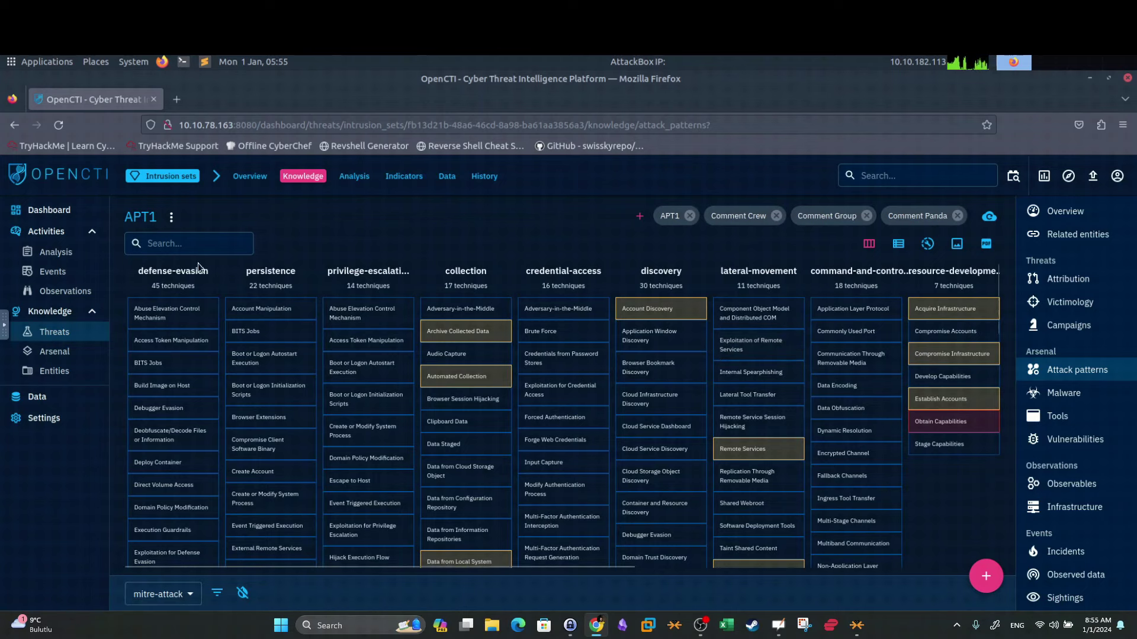
pyautogui.moveTo(650, 271); pyautogui.dragTo(636, 269)
pyautogui.click(676, 259)
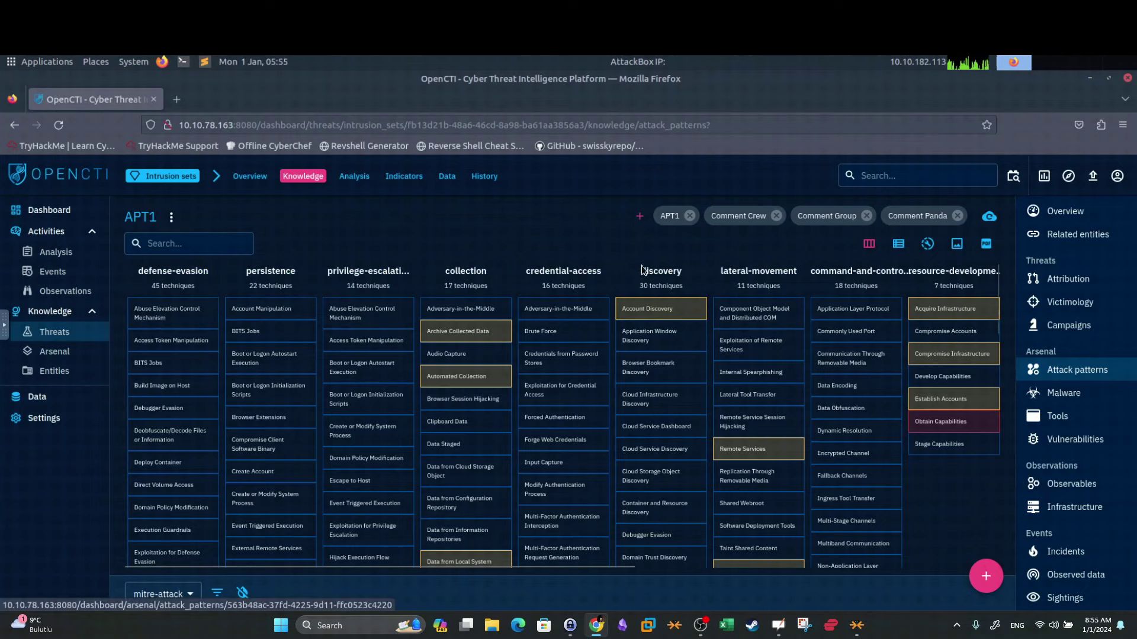
# Open the Account Discovery technique and examine its kill chain phase, platforms, relationships, reports and external references.
pyautogui.click(659, 309)
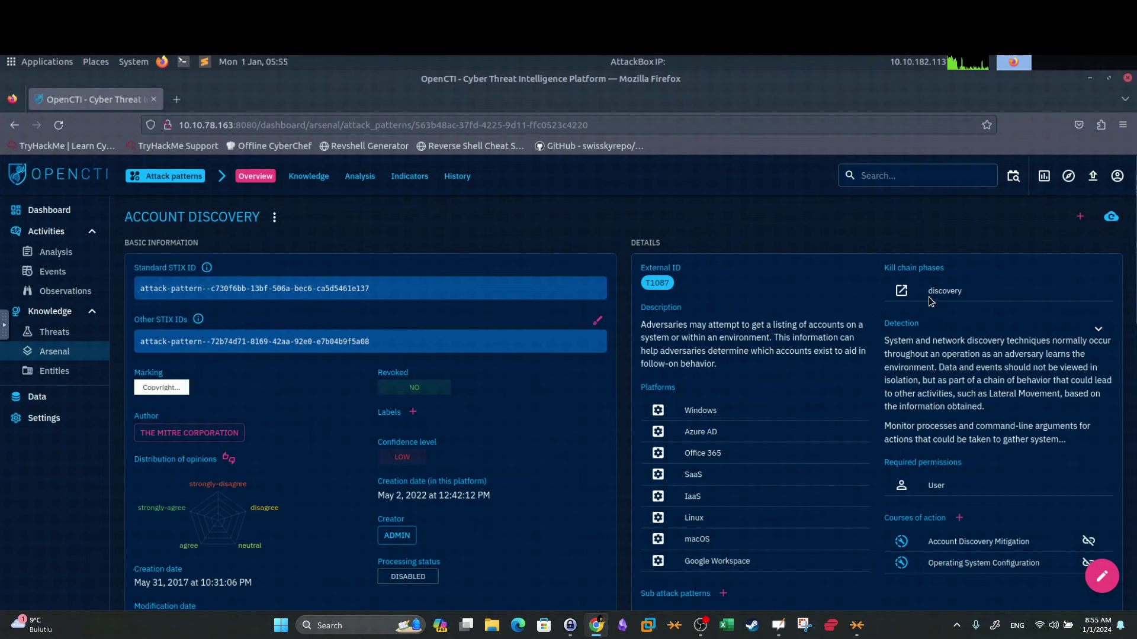
pyautogui.moveTo(973, 286); pyautogui.dragTo(855, 299)
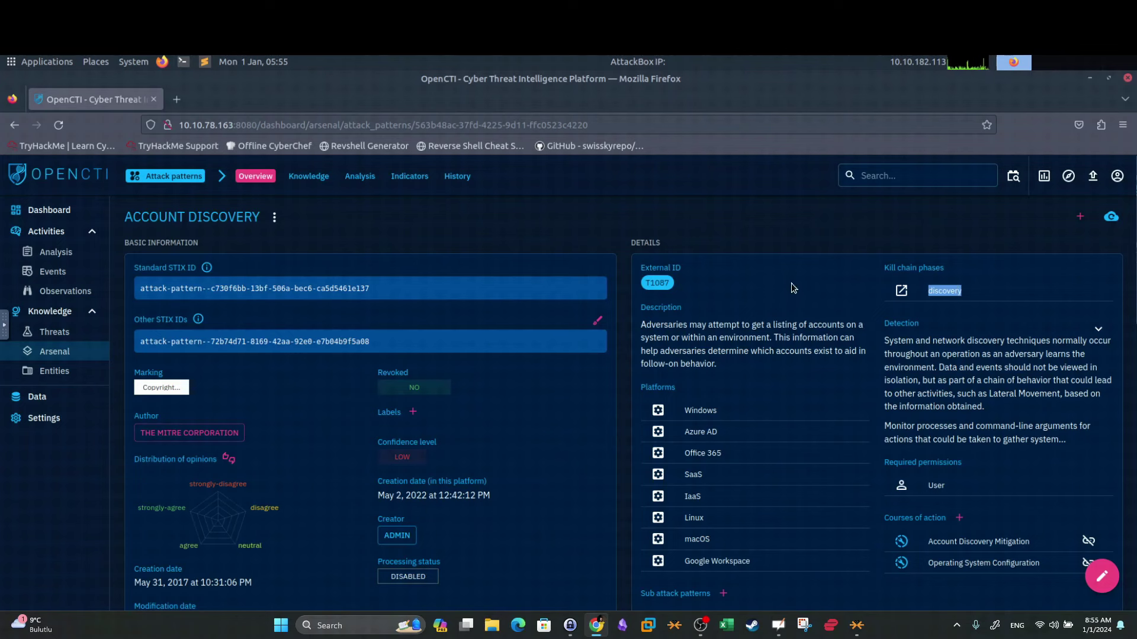
pyautogui.scroll(-2, 770, 367)
pyautogui.moveTo(769, 422); pyautogui.dragTo(675, 271)
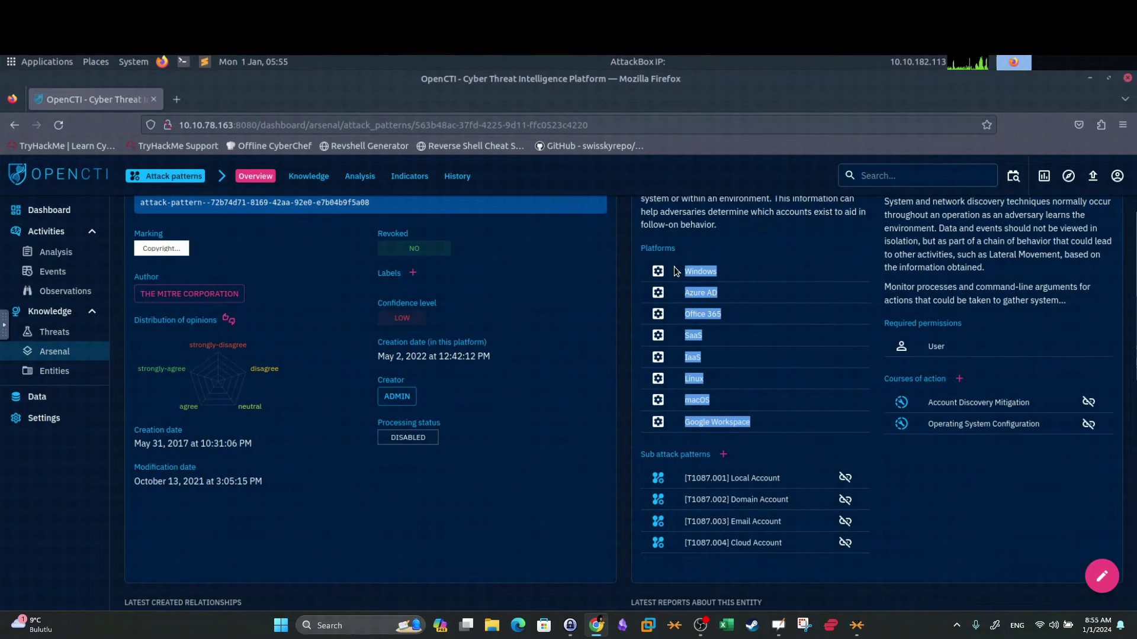
pyautogui.scroll(-5, 710, 289)
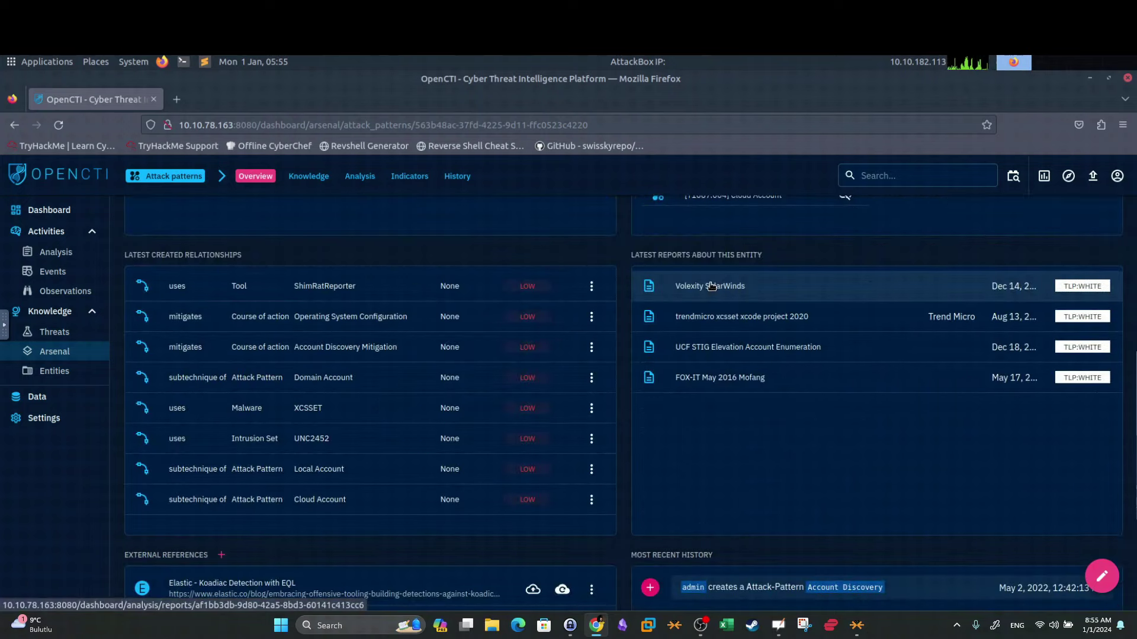
pyautogui.scroll(-3, 711, 287)
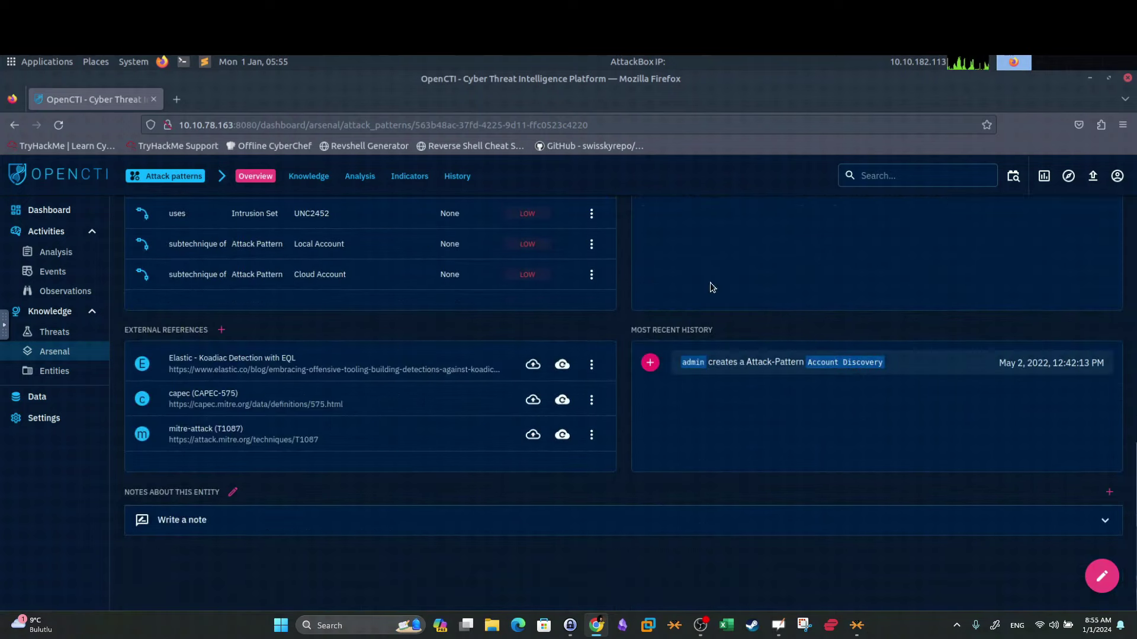
# Return to APT1's knowledge overview and look through the timeline of its techniques and tools.
pyautogui.click(13, 126)
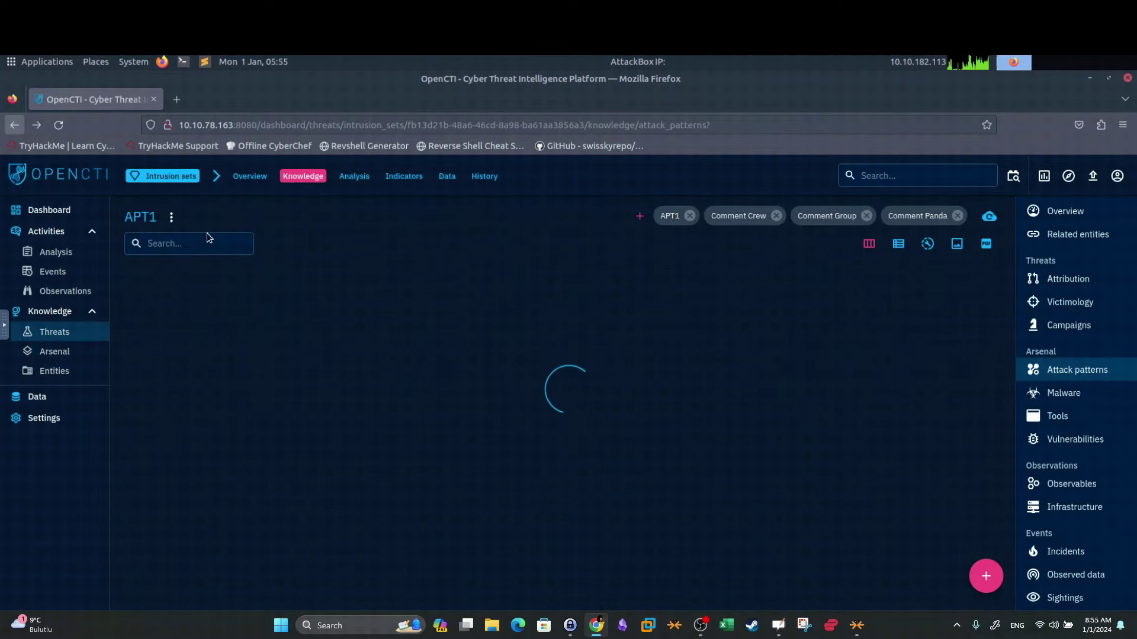
pyautogui.click(22, 131)
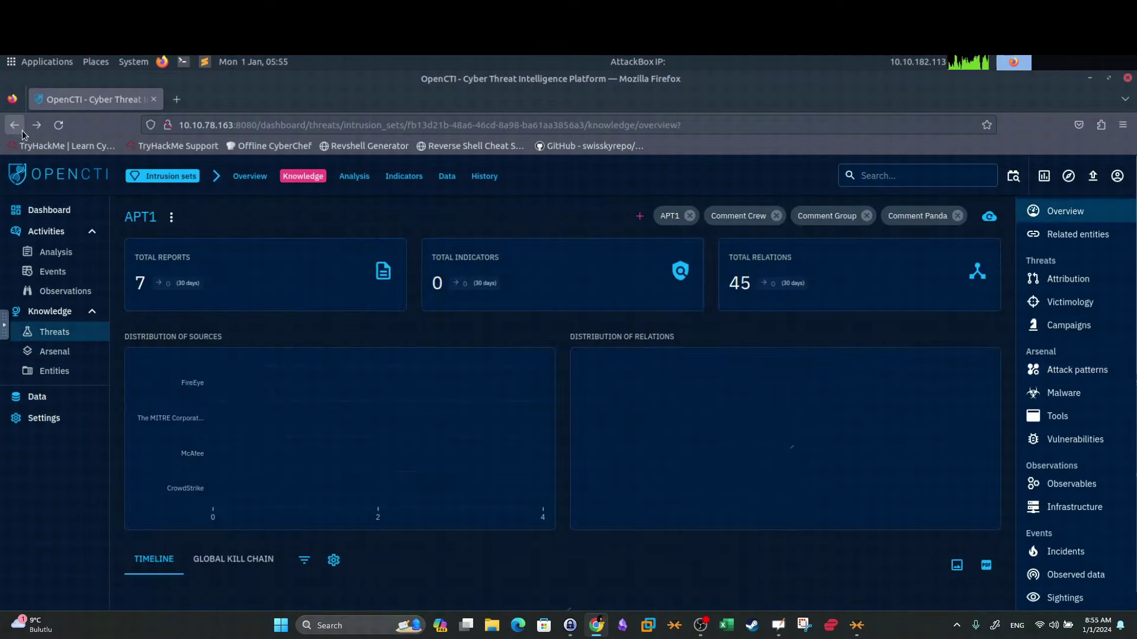
pyautogui.scroll(-10, 353, 236)
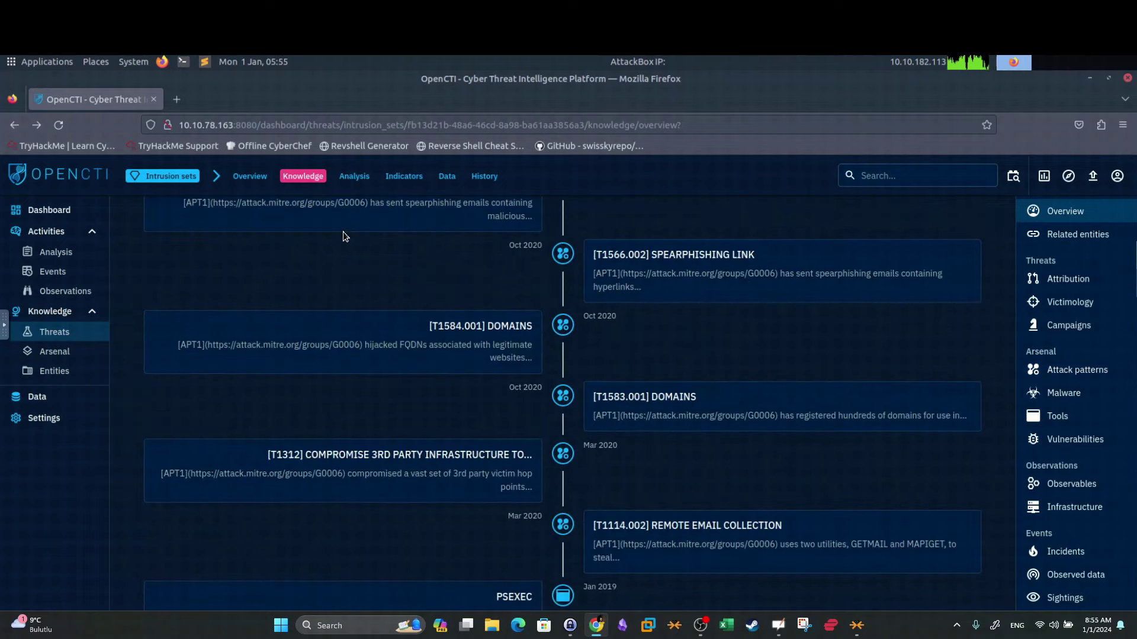
pyautogui.scroll(-5, 439, 248)
pyautogui.scroll(-5, 439, 247)
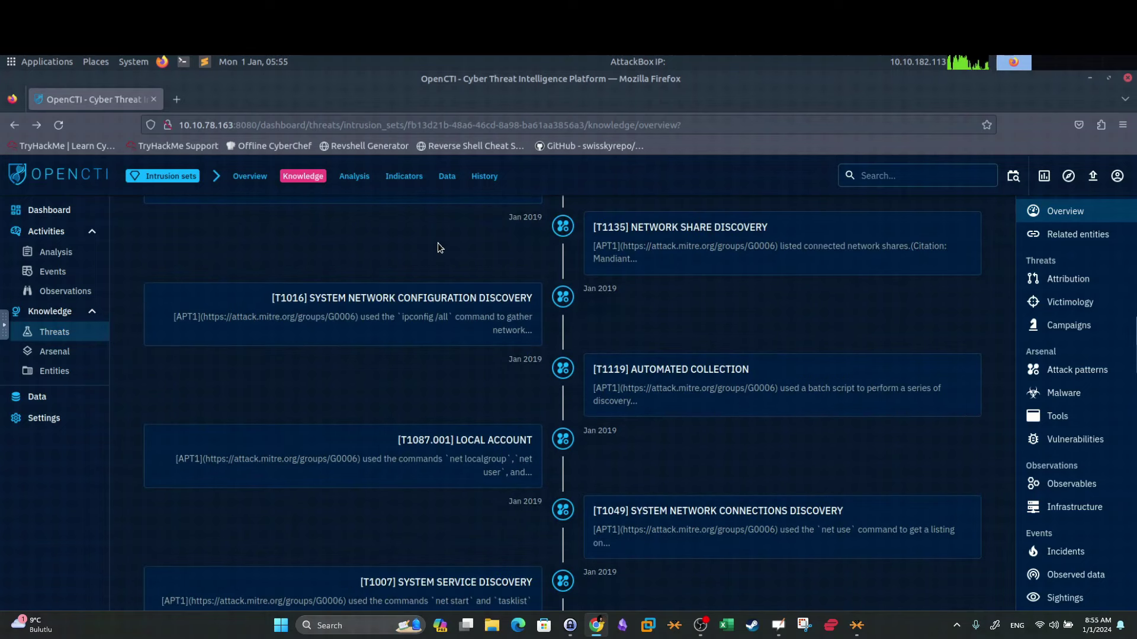
pyautogui.scroll(20, 438, 240)
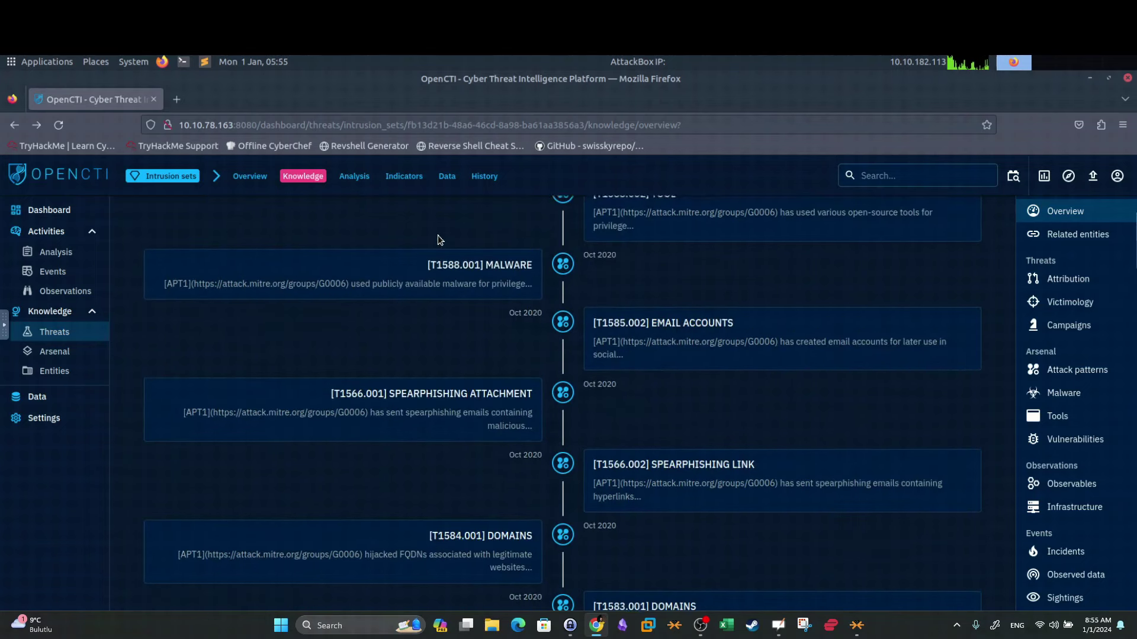
# View APT1's analysis reports, indicators, data files and history in turn.
pyautogui.click(358, 177)
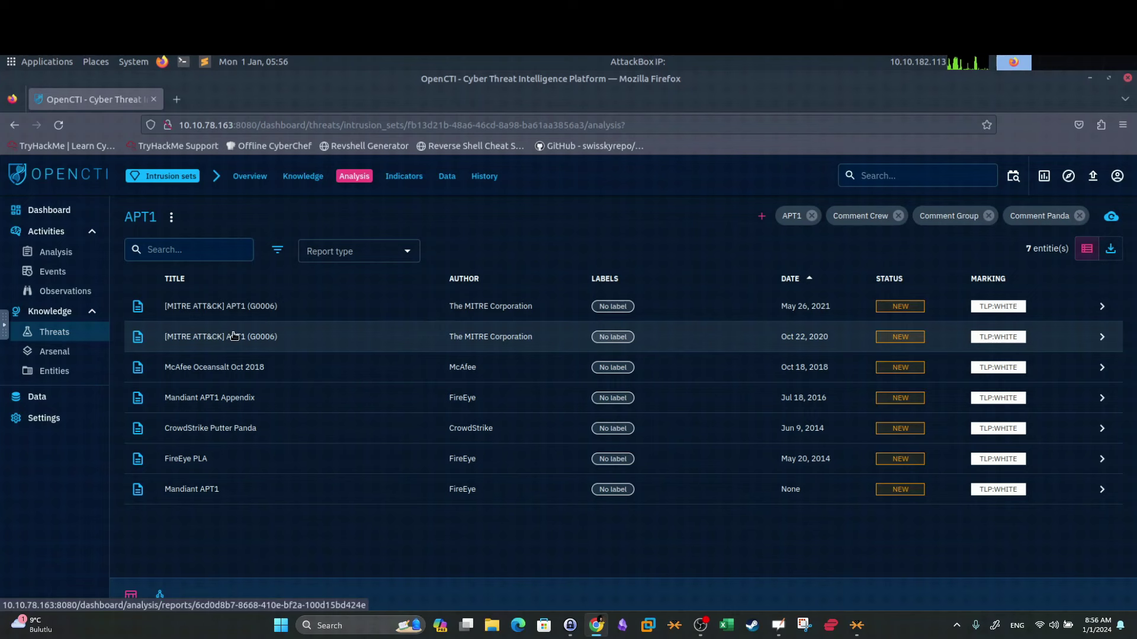
pyautogui.click(400, 177)
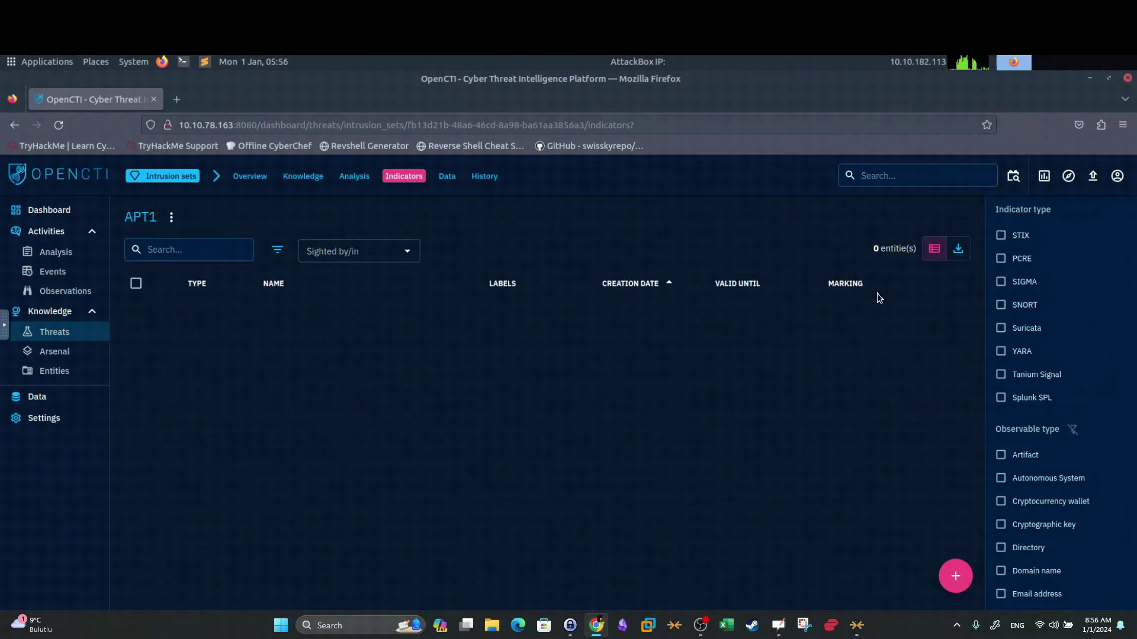
pyautogui.click(454, 177)
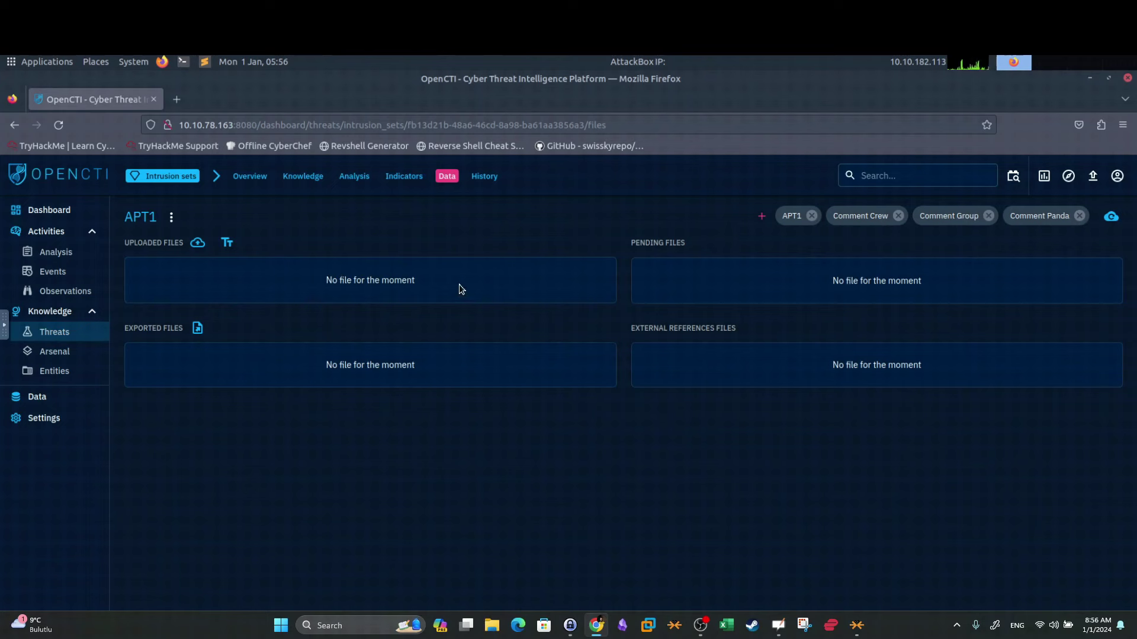
pyautogui.click(475, 177)
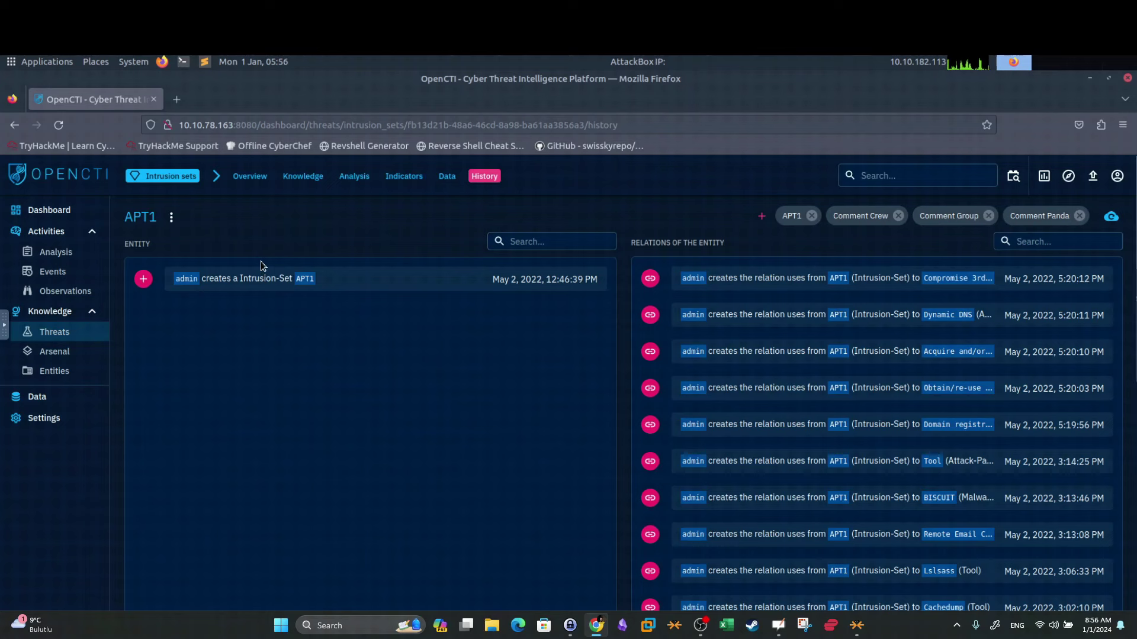
# Leave APT1 for the threat actors list, and view the malware and attack patterns lists in the Arsenal section.
pyautogui.click(73, 332)
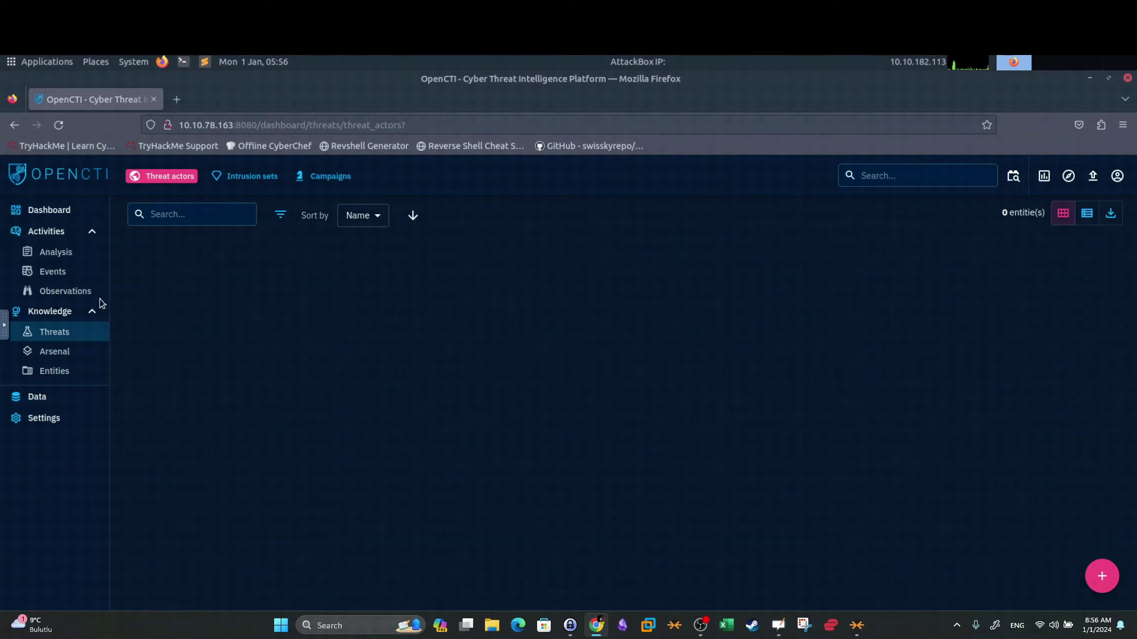
pyautogui.click(55, 351)
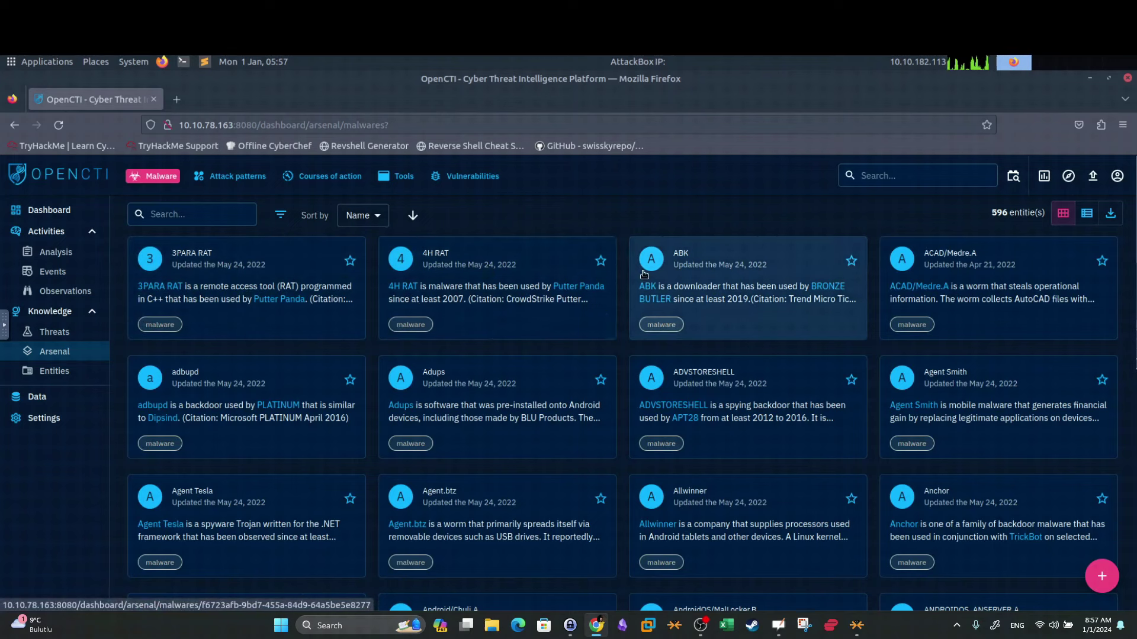
pyautogui.click(198, 220)
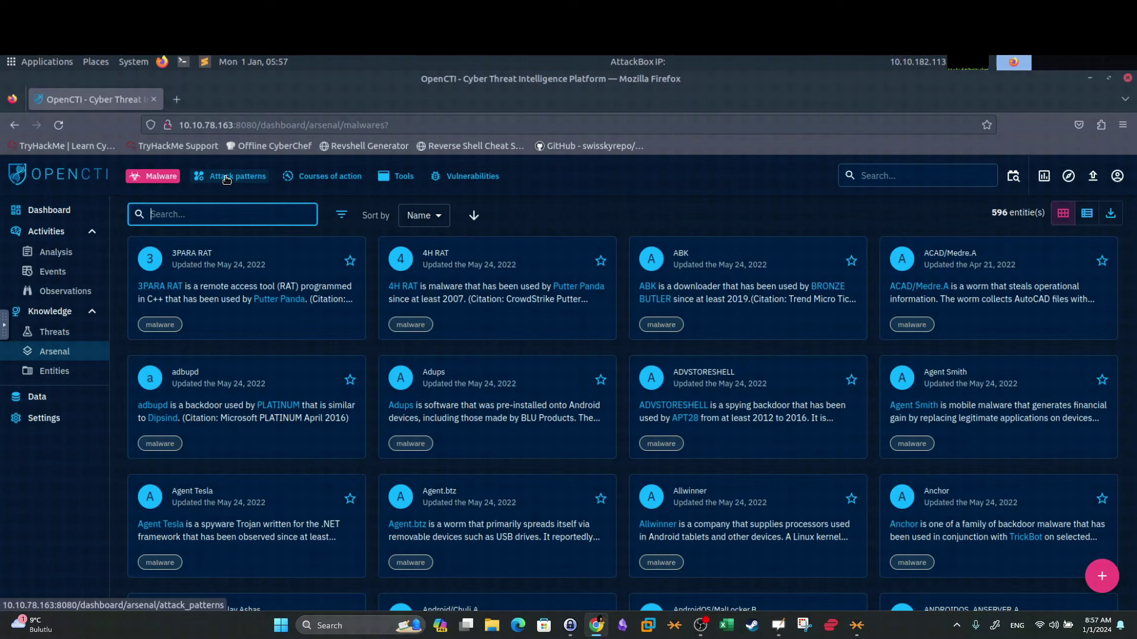
pyautogui.click(229, 183)
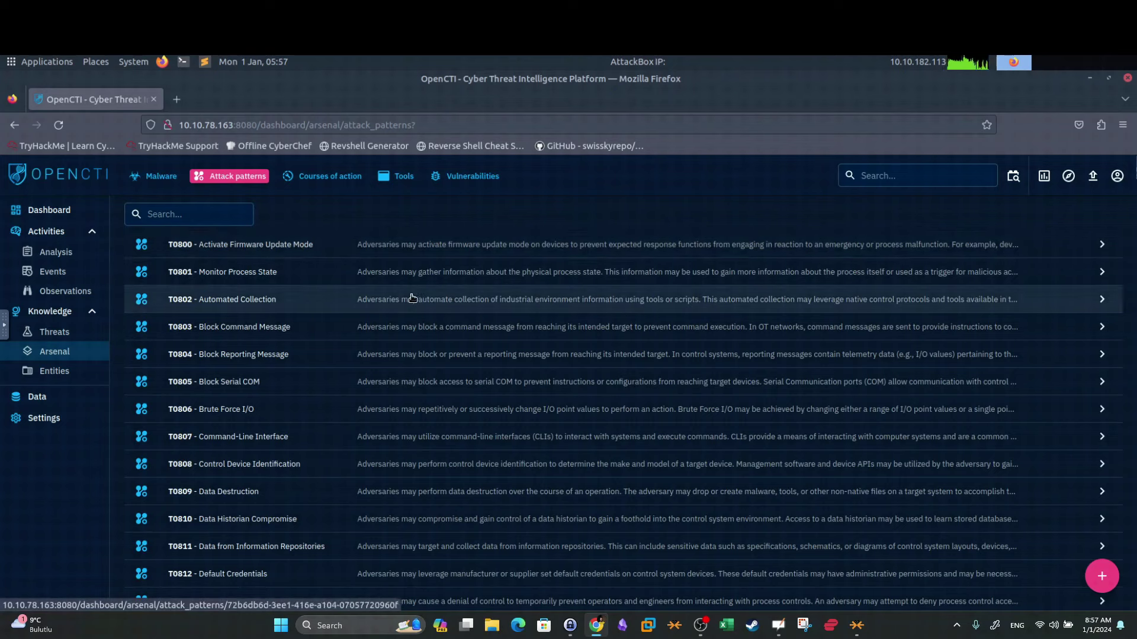
# Open the Agent.btz malware entry from the malware list, view its knowledge summary, and read its description in the overview.
pyautogui.click(156, 176)
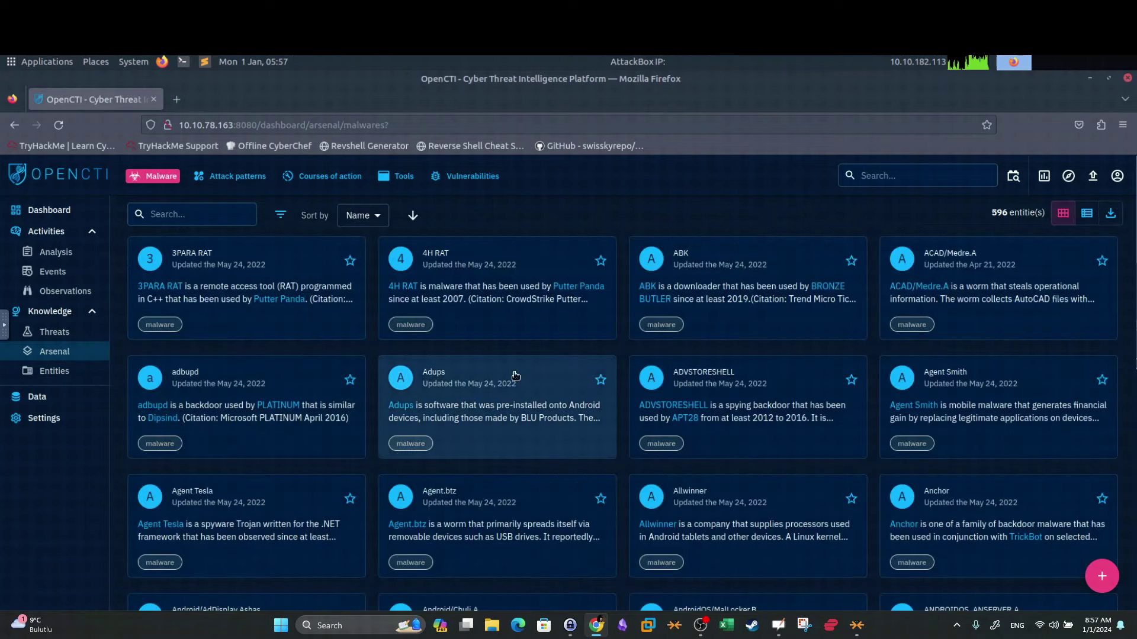
pyautogui.scroll(-3, 503, 408)
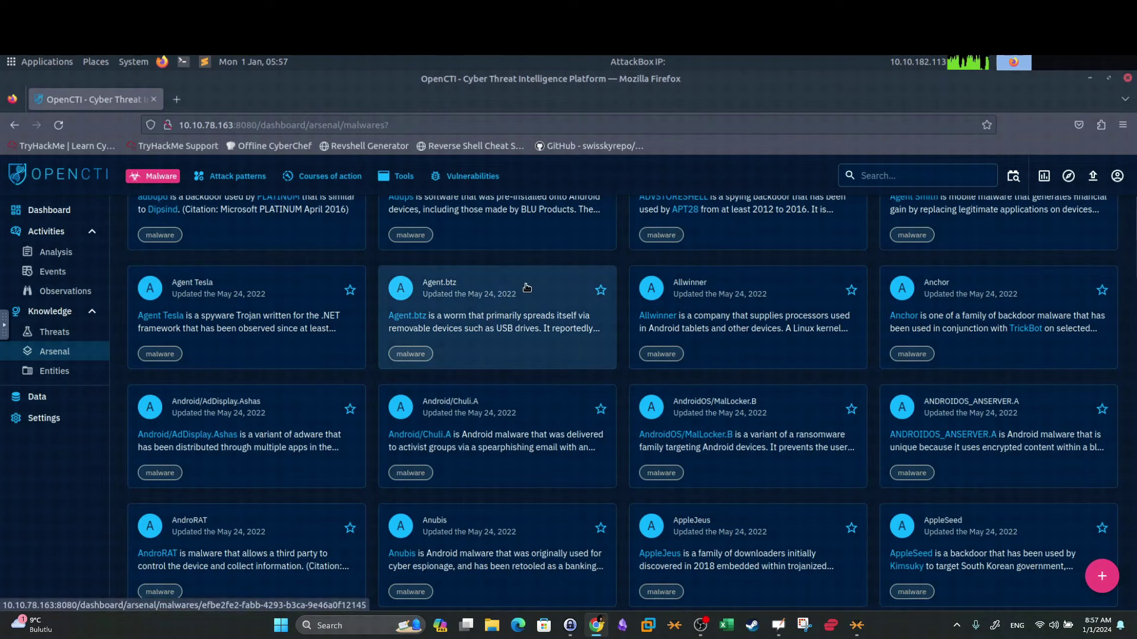
pyautogui.click(526, 288)
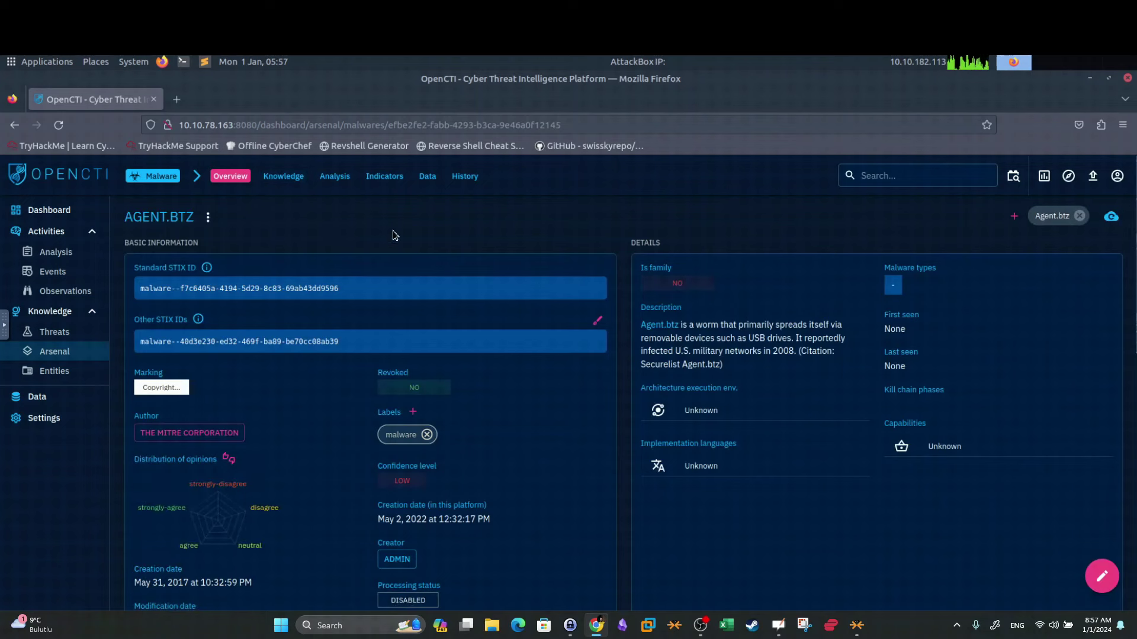
pyautogui.click(285, 178)
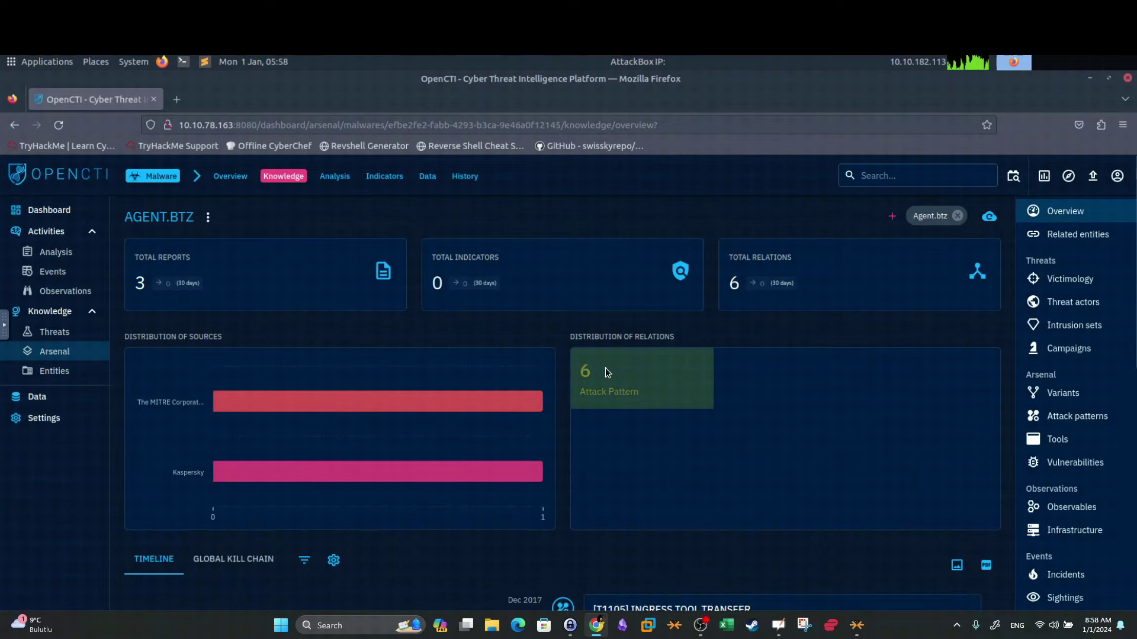
pyautogui.click(230, 176)
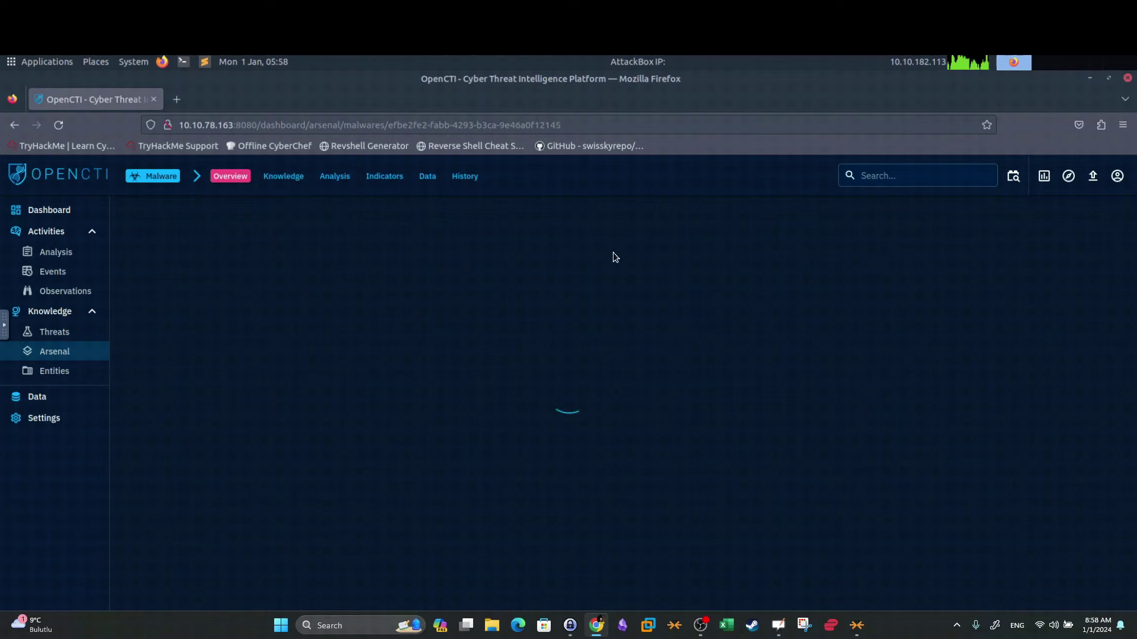
pyautogui.tripleClick(741, 366)
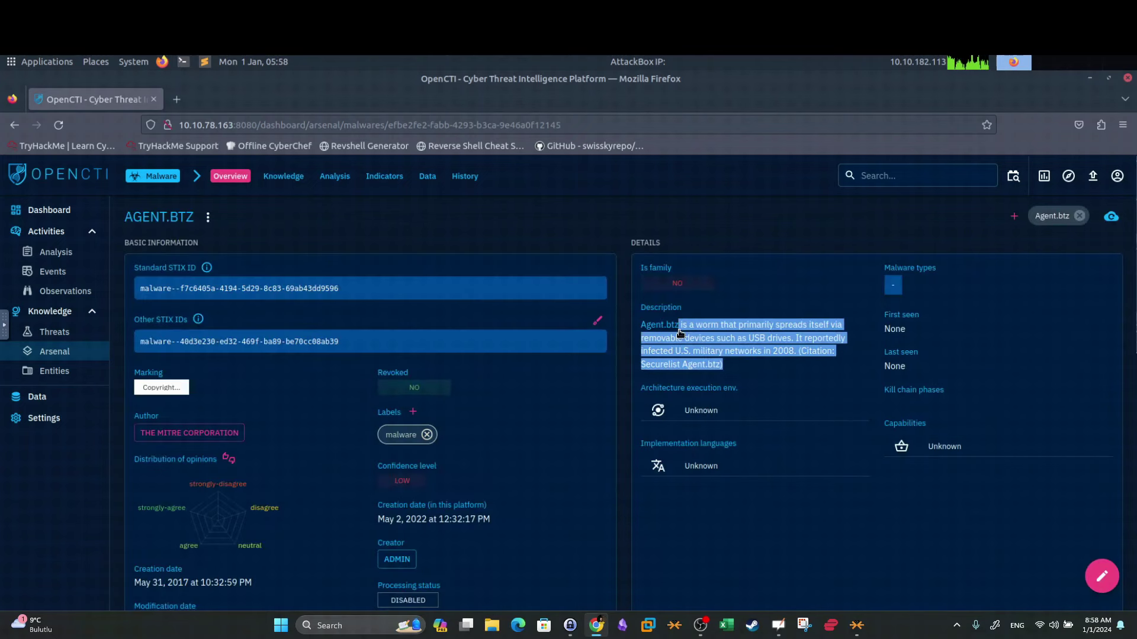
pyautogui.moveTo(722, 326); pyautogui.dragTo(782, 338)
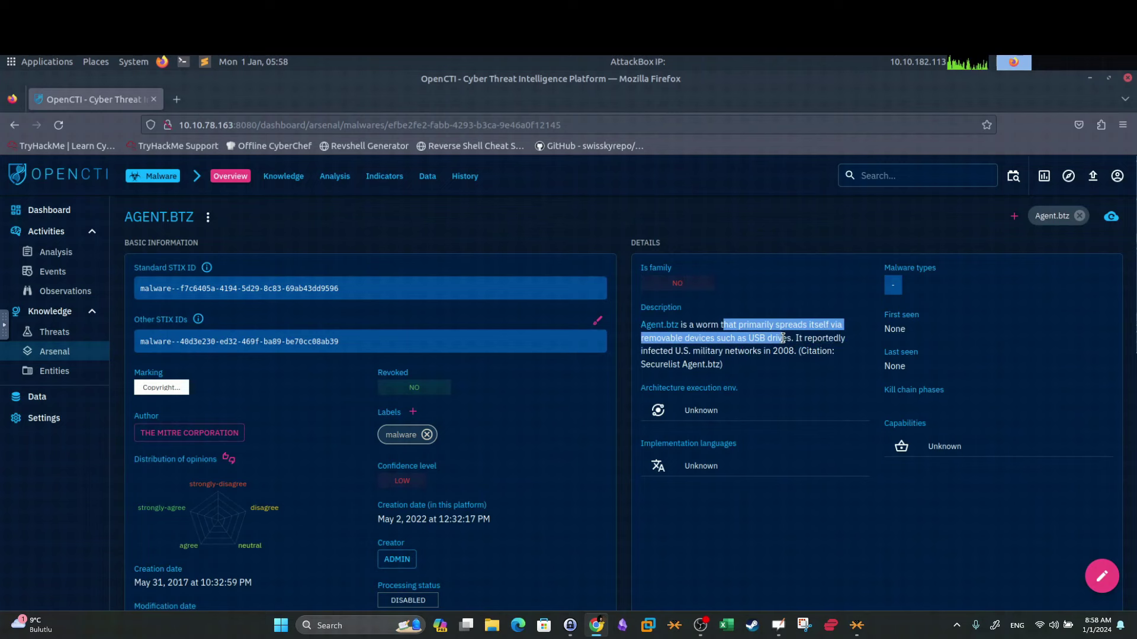
# Return to the Arsenal attack patterns list, open Activate Firmware Update Mode, and read its description.
pyautogui.click(69, 351)
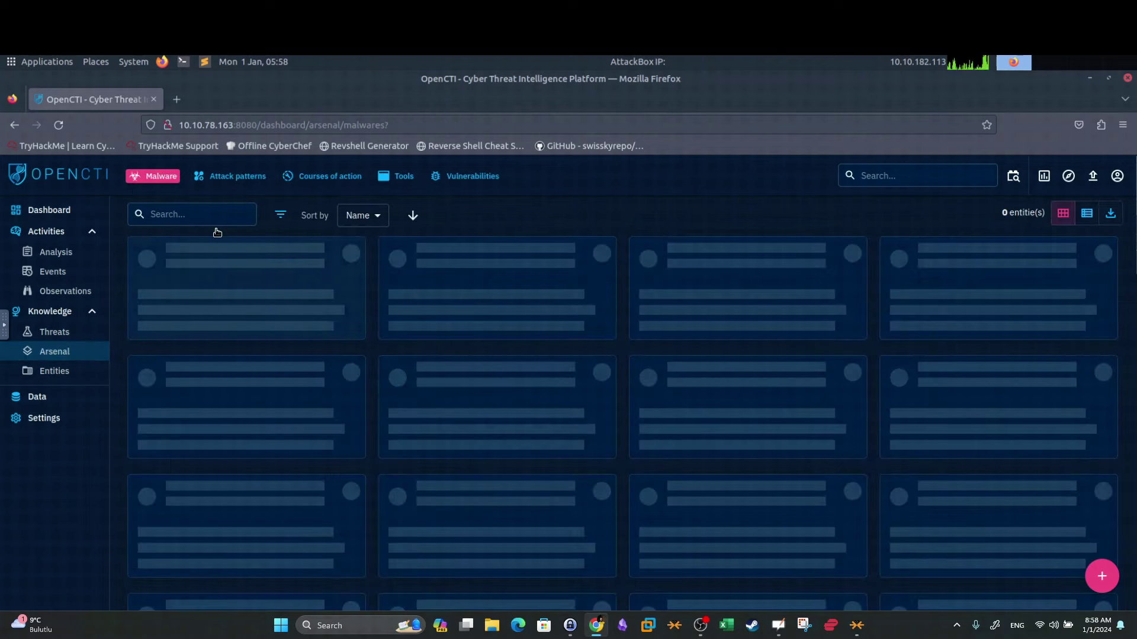
pyautogui.click(238, 178)
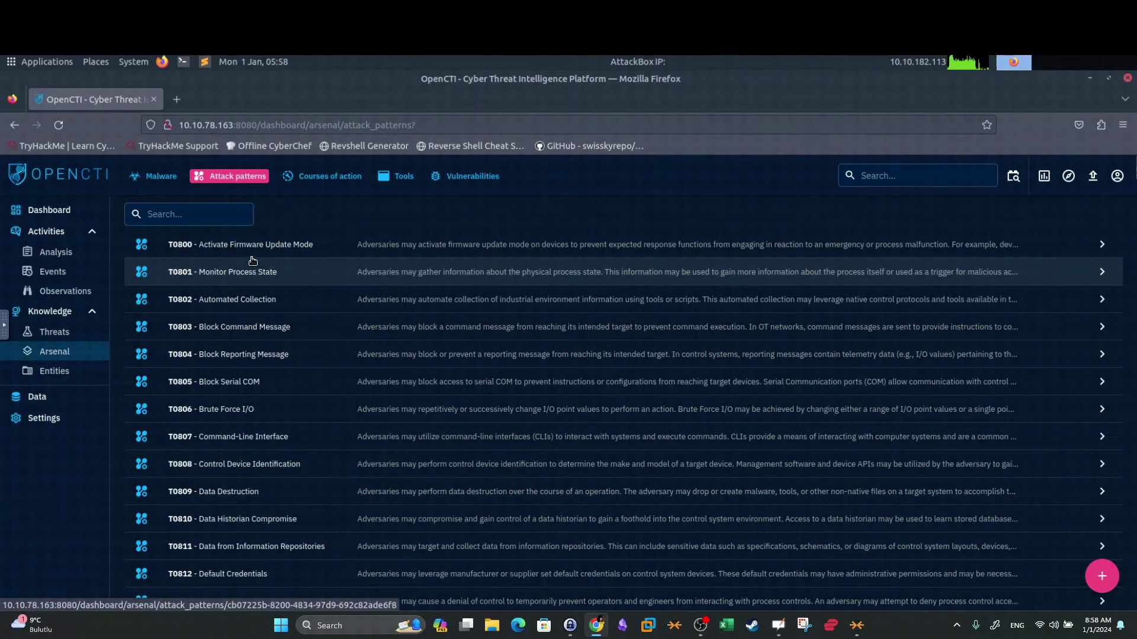
pyautogui.click(281, 251)
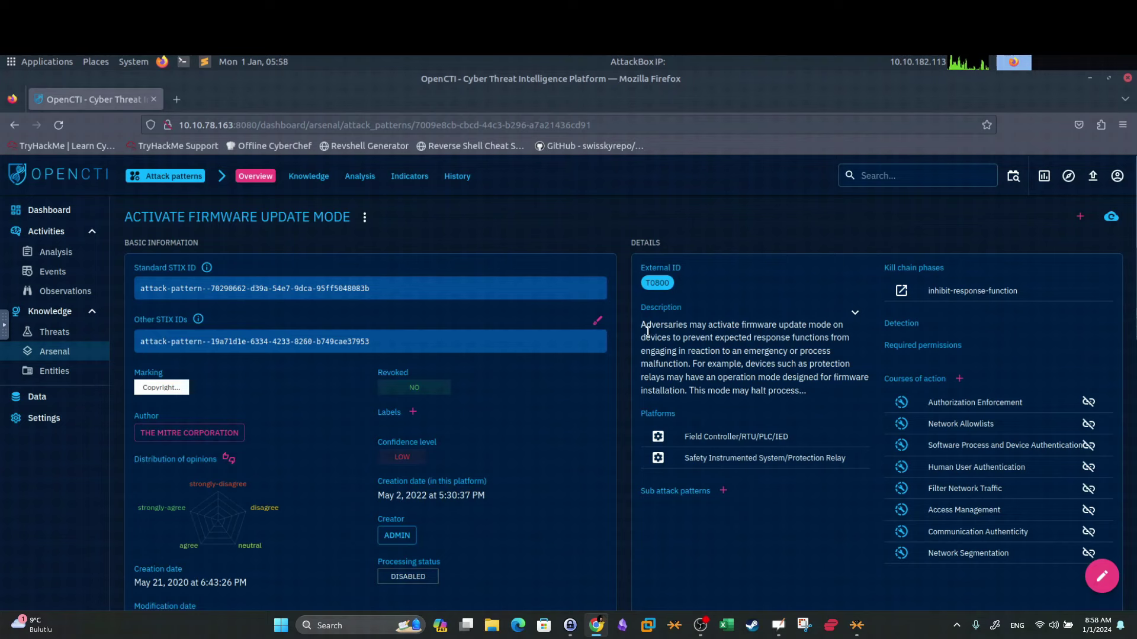
pyautogui.moveTo(646, 326); pyautogui.dragTo(766, 376)
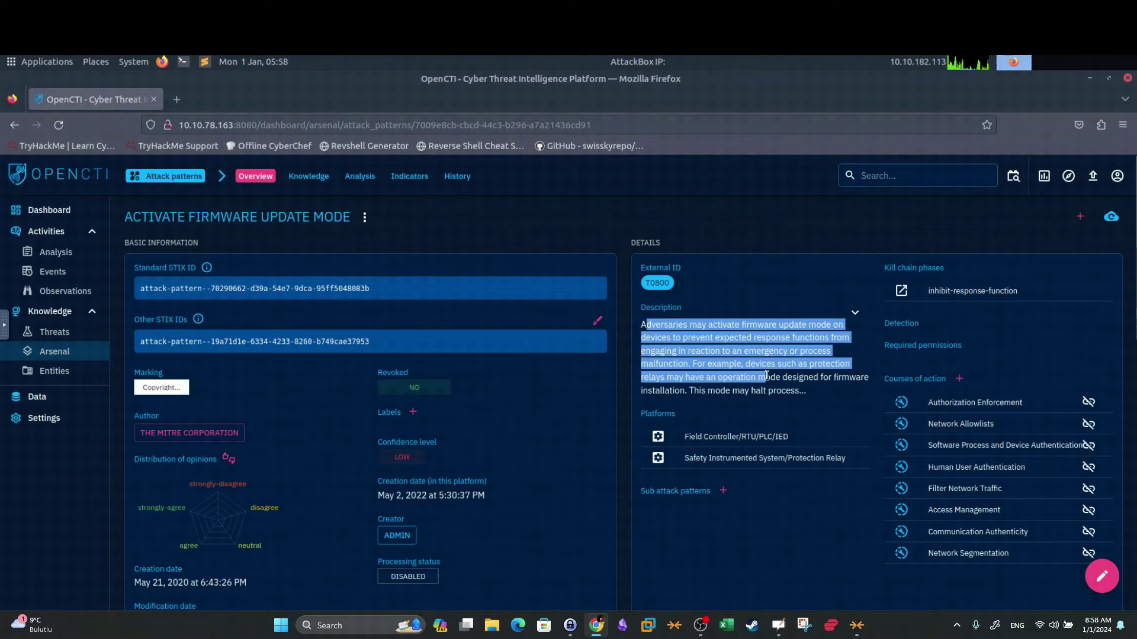
# Return to the Arsenal section and look through its list of courses of action.
pyautogui.click(56, 352)
pyautogui.click(312, 177)
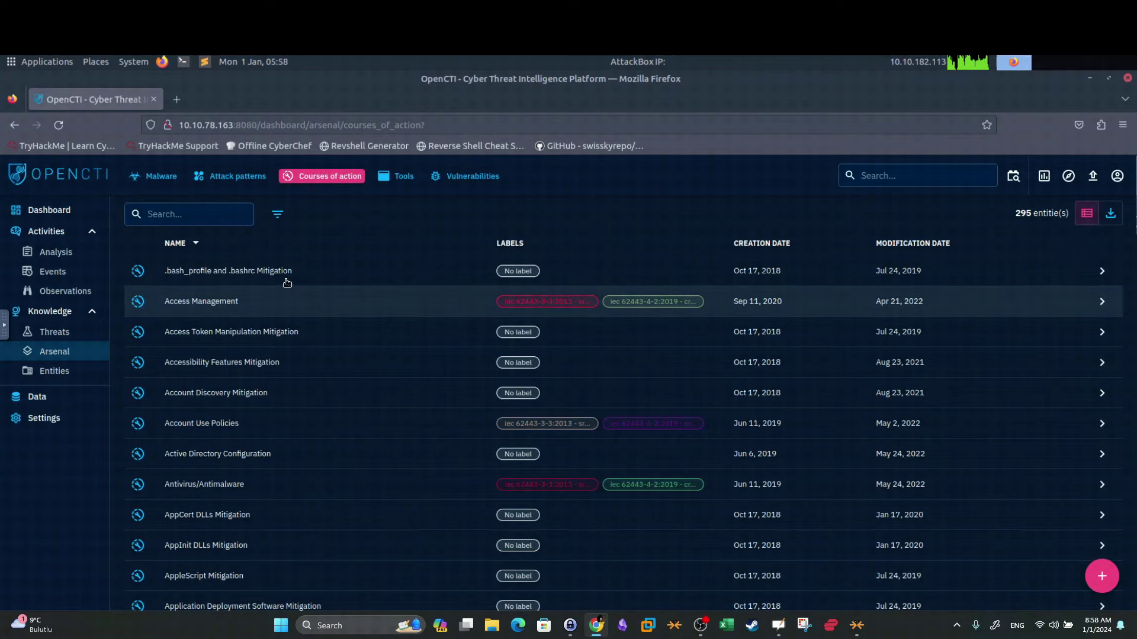
pyautogui.scroll(-6, 373, 278)
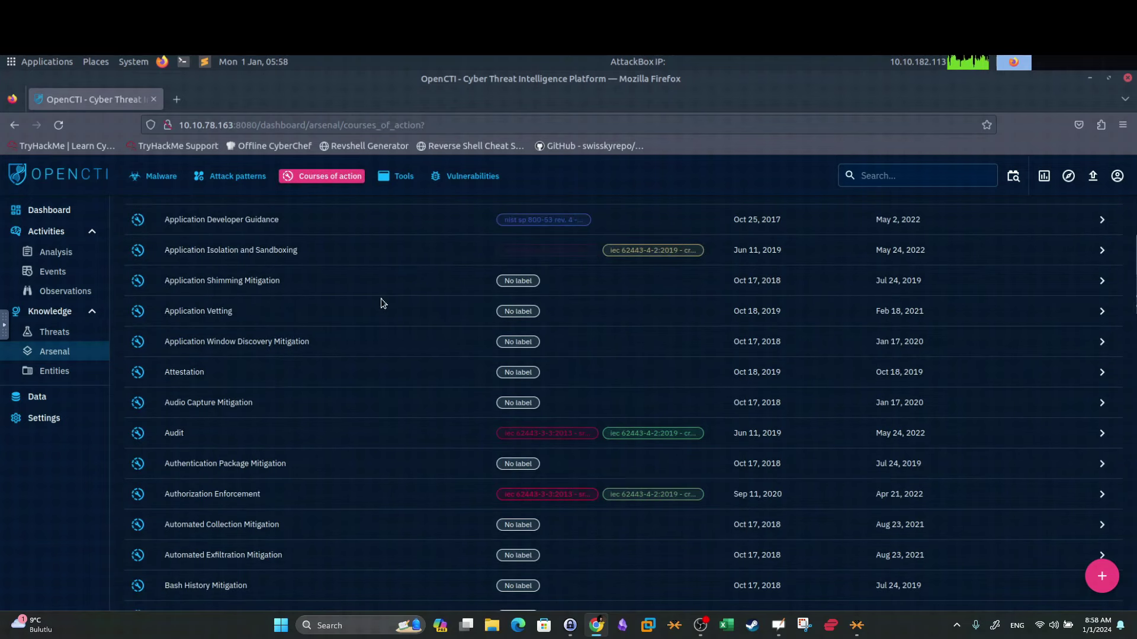
pyautogui.scroll(5, 382, 304)
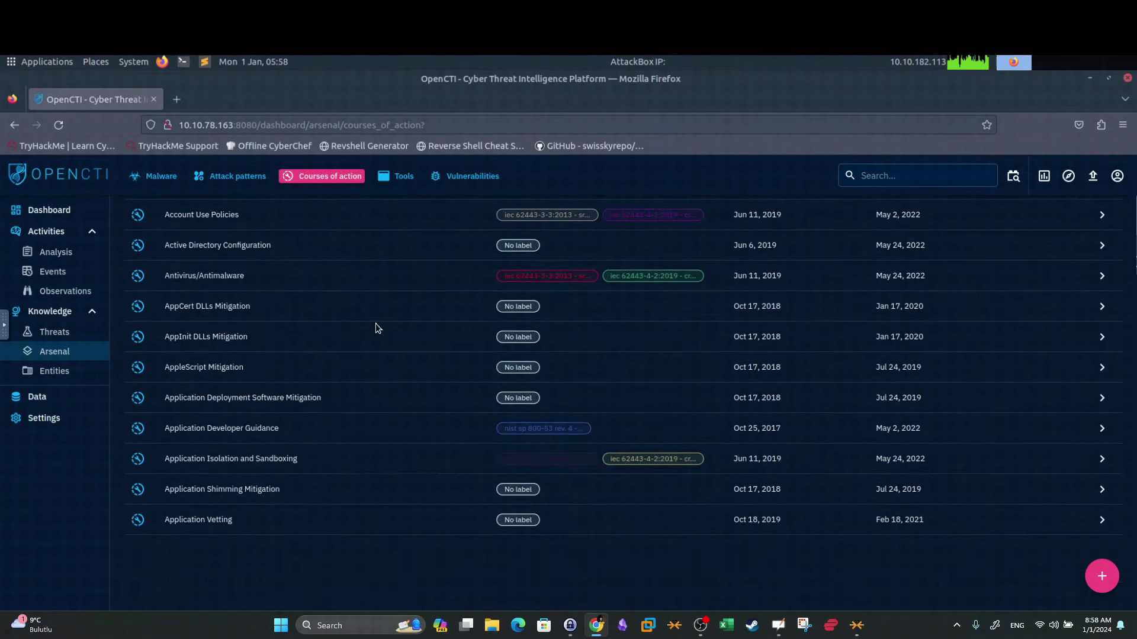
pyautogui.scroll(4, 377, 327)
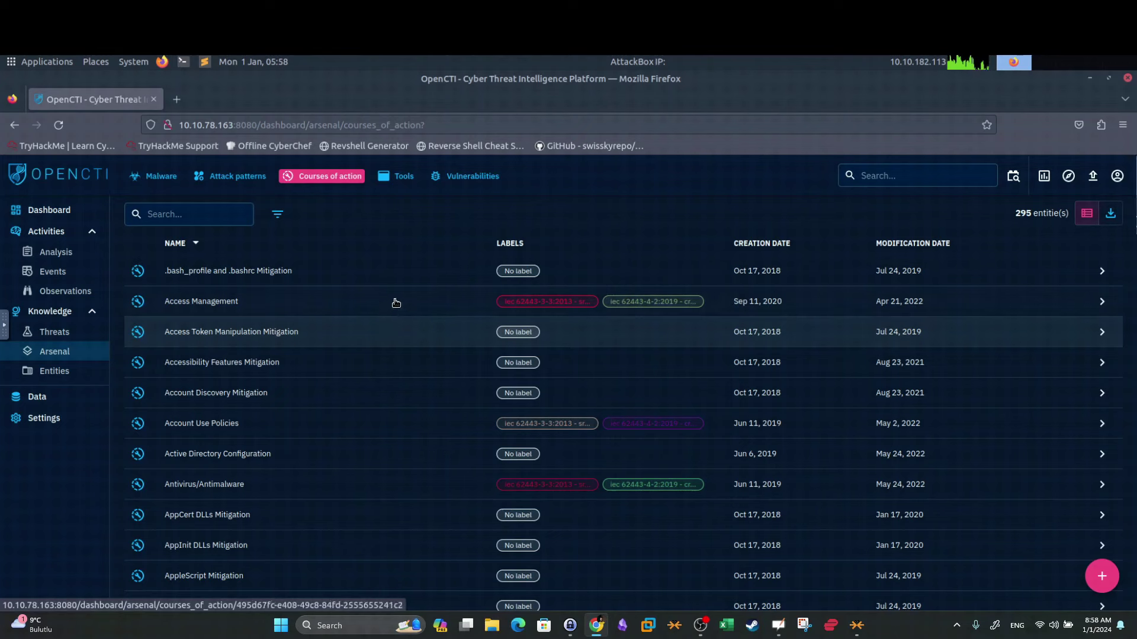
# Look through the Arsenal tools list and open the vulnerabilities list.
pyautogui.click(397, 178)
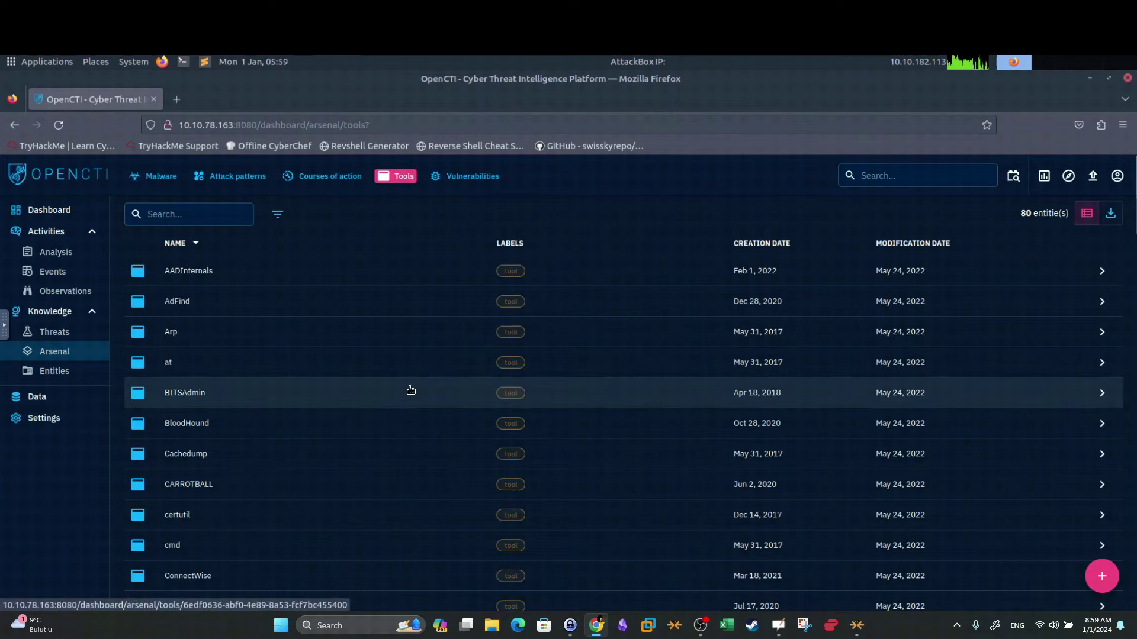
pyautogui.scroll(-5, 370, 355)
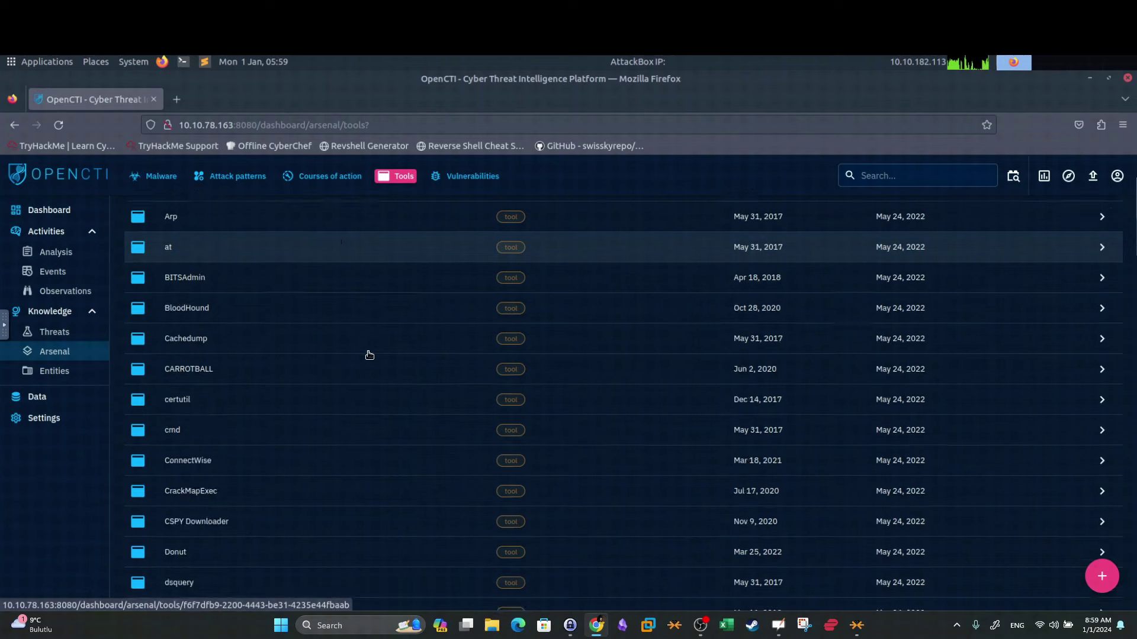
pyautogui.scroll(5, 374, 352)
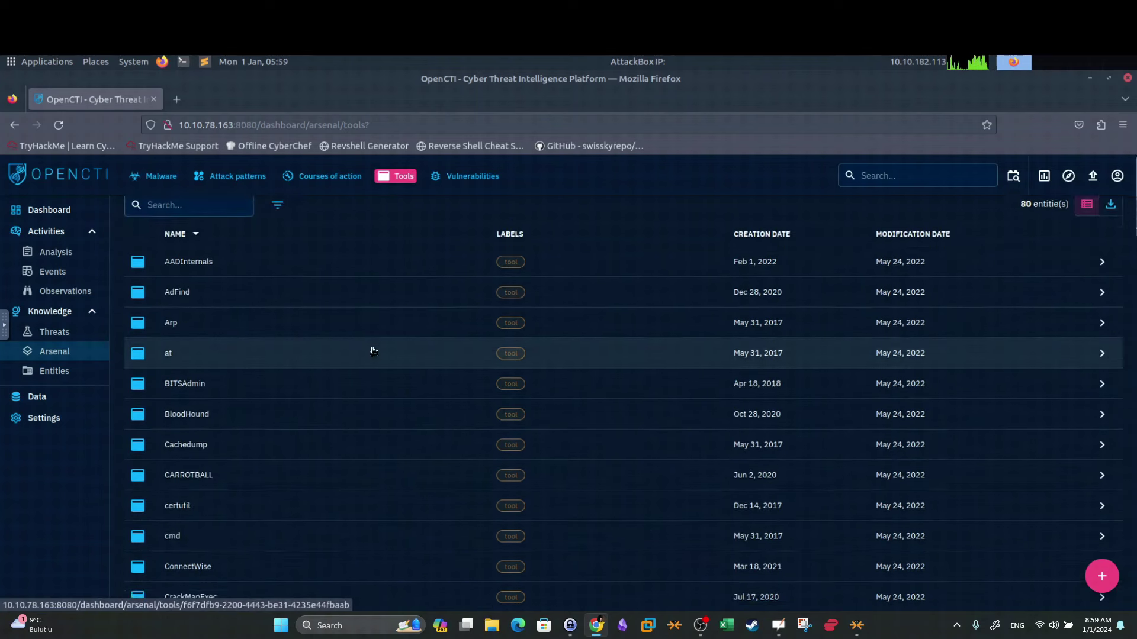
pyautogui.scroll(-2, 374, 352)
pyautogui.scroll(1, 373, 351)
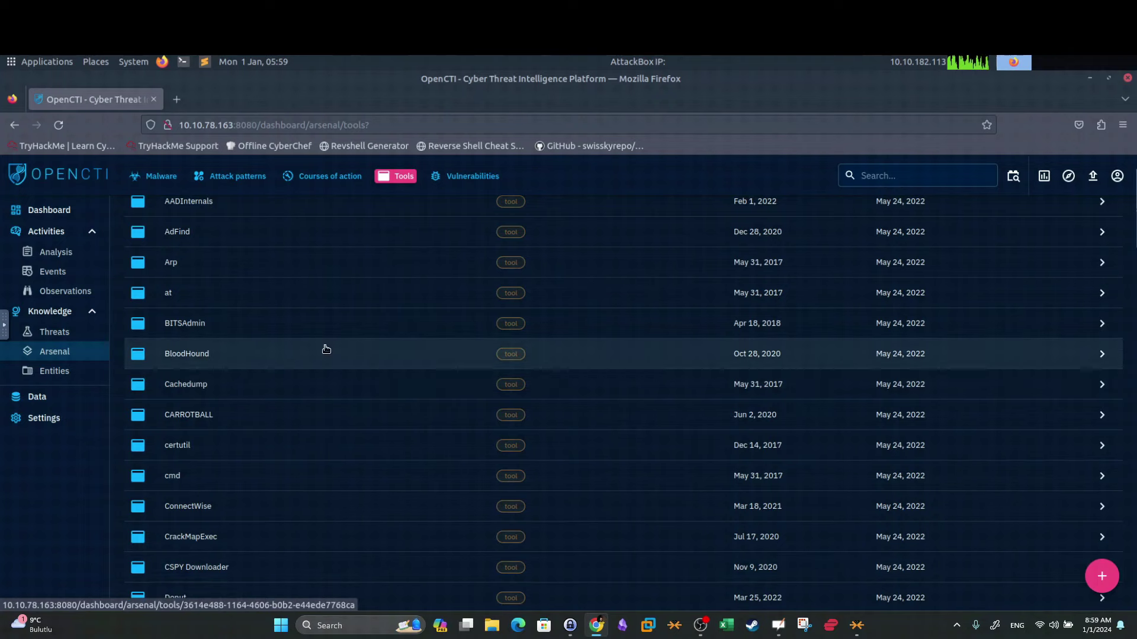
pyautogui.scroll(1, 324, 351)
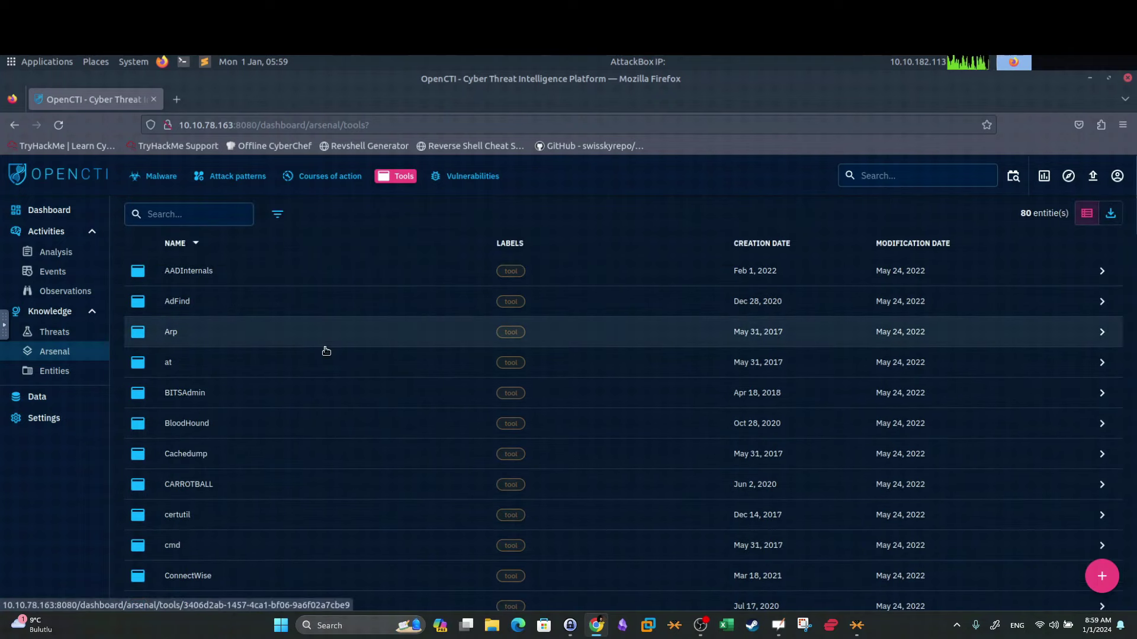
pyautogui.click(491, 180)
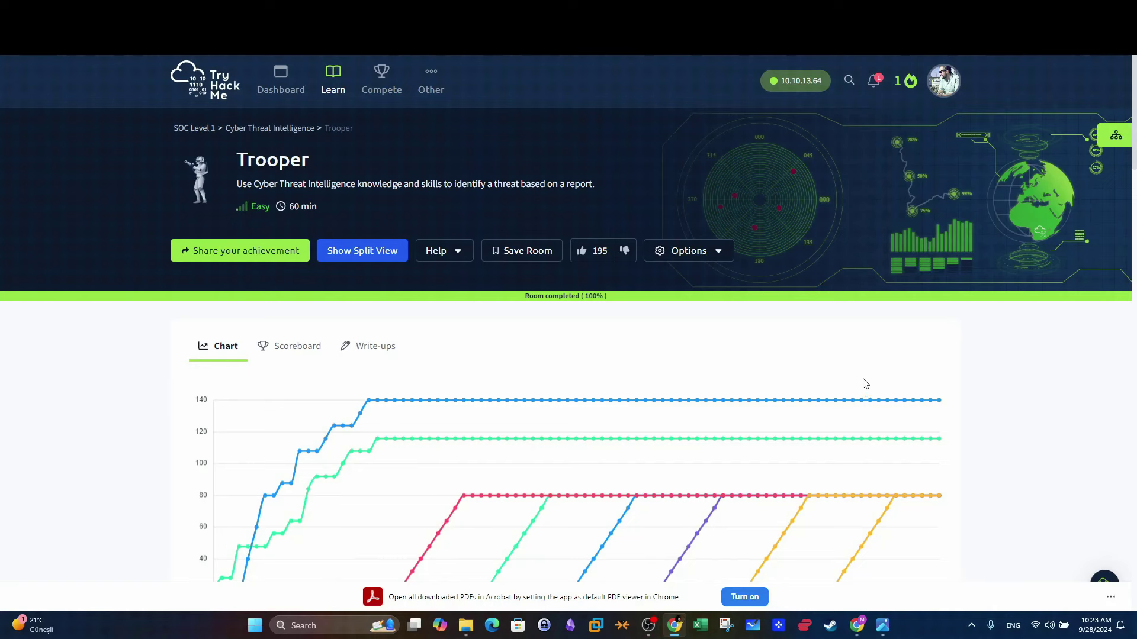
# Highlight the Trooper room title on TryHackMe, and find the USBferry attack in the APT X report.
pyautogui.moveTo(307, 159); pyautogui.dragTo(234, 162)
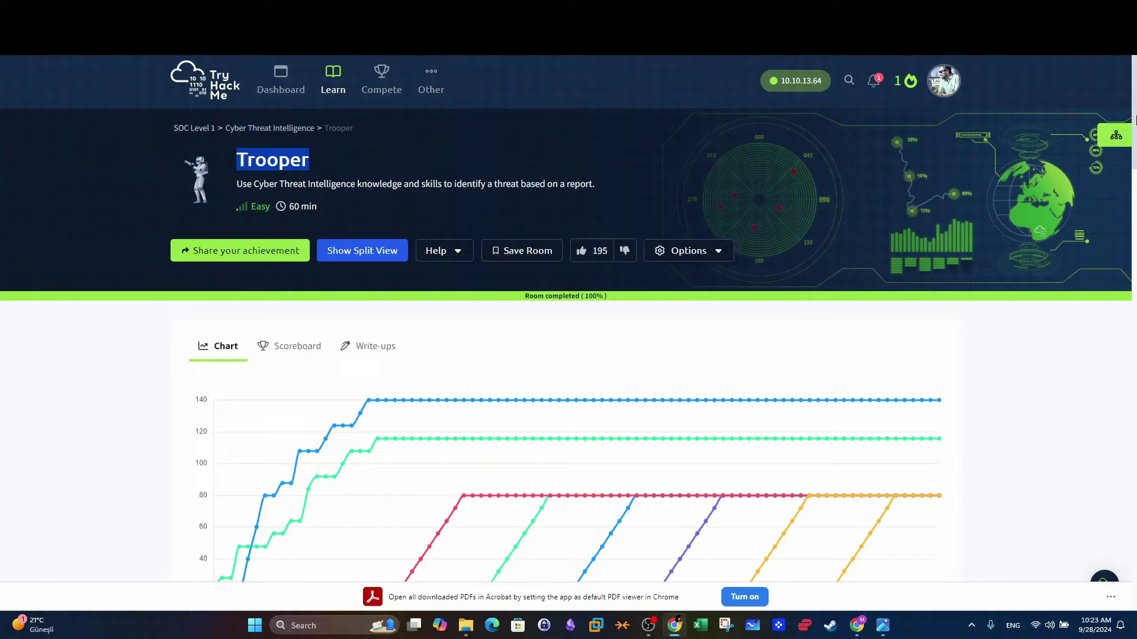
pyautogui.scroll(-15, 1134, 289)
pyautogui.scroll(-6, 1134, 289)
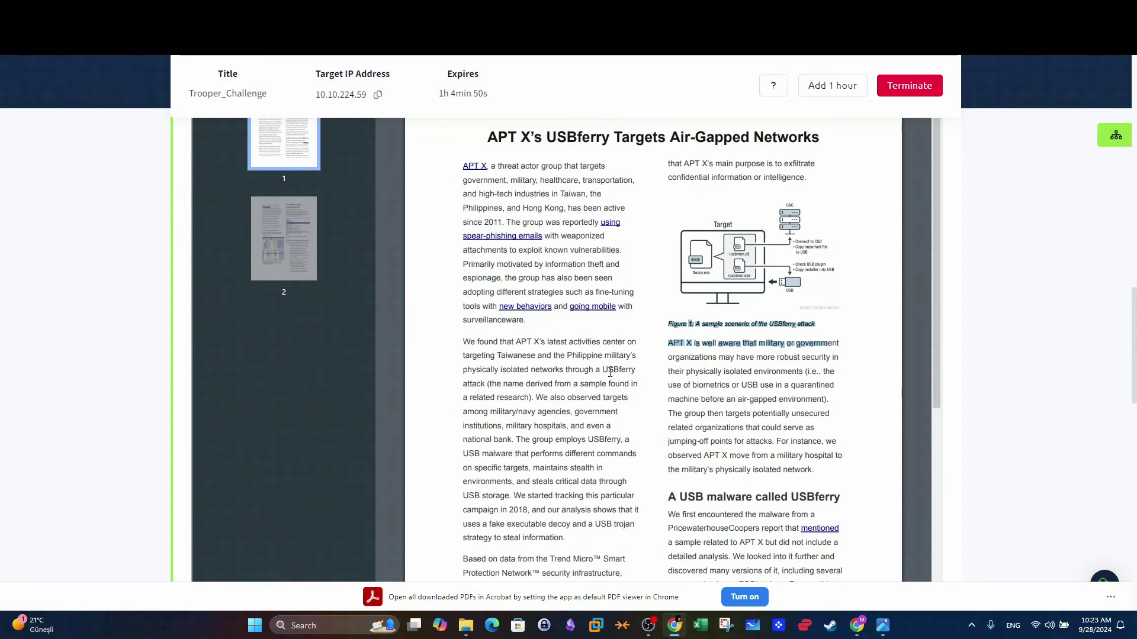
pyautogui.moveTo(603, 371); pyautogui.dragTo(633, 370)
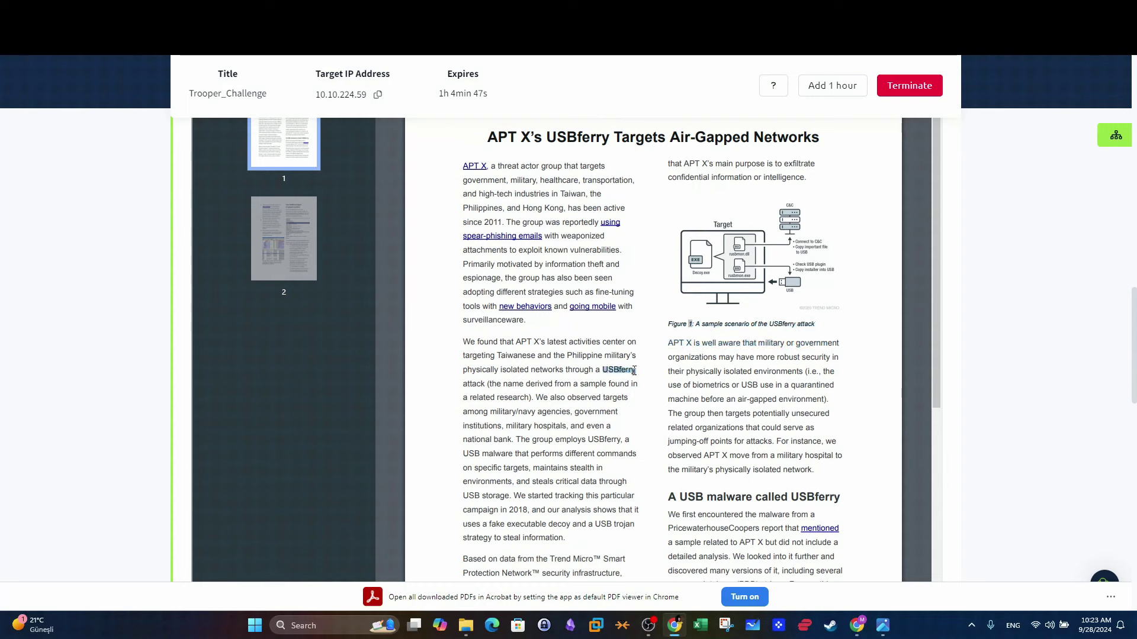
# Go back to Task 1, Who's The Threat?, and read the scenario about the attacked multinational technology company.
pyautogui.moveTo(1134, 304); pyautogui.dragTo(1131, 212)
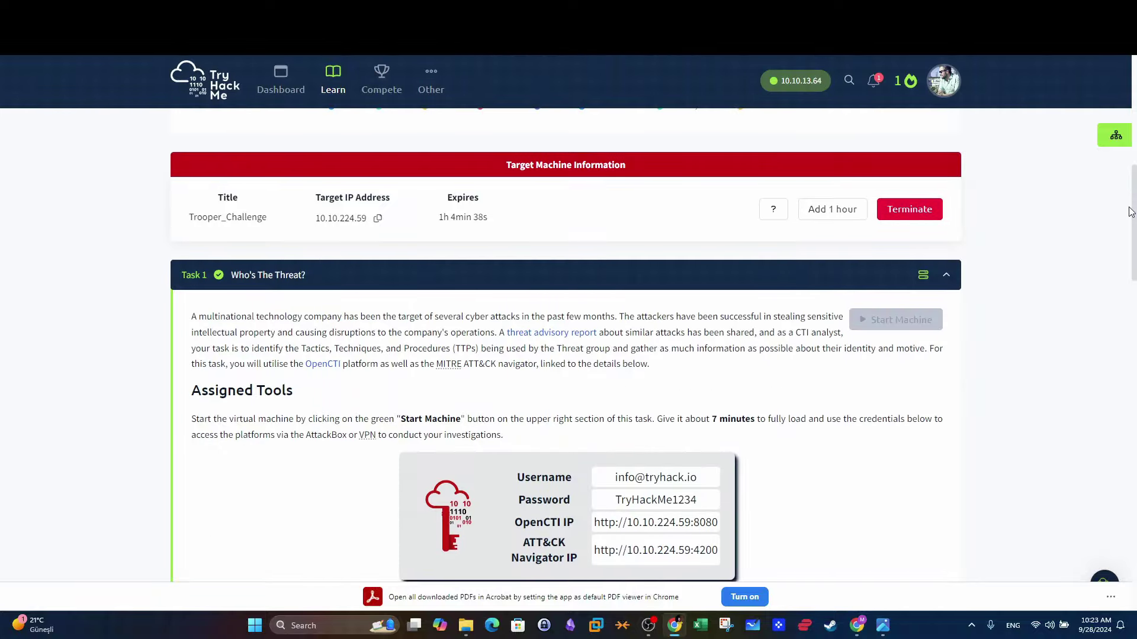
pyautogui.moveTo(191, 316); pyautogui.dragTo(336, 333)
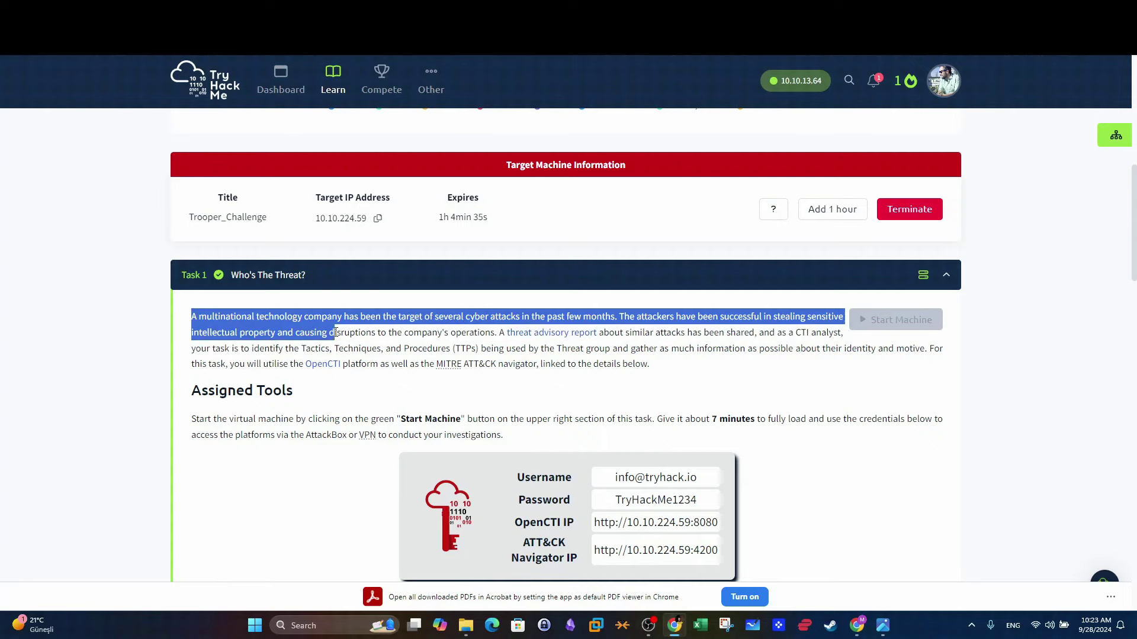
pyautogui.click(335, 333)
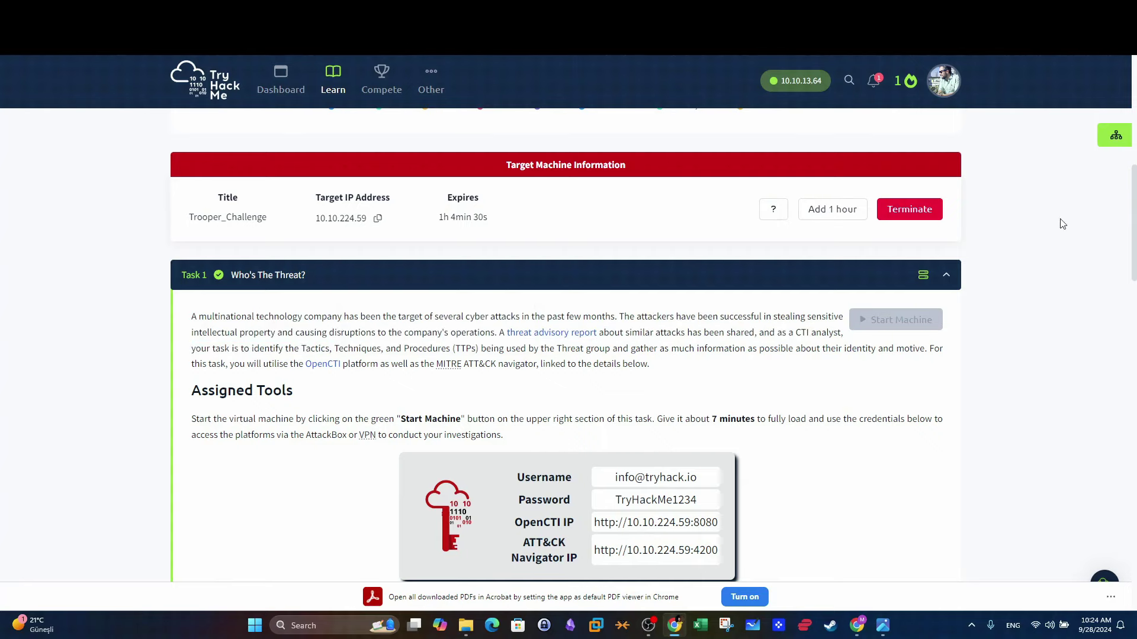
# Look over the embedded APT X report and the first questions below it.
pyautogui.scroll(-10, 691, 350)
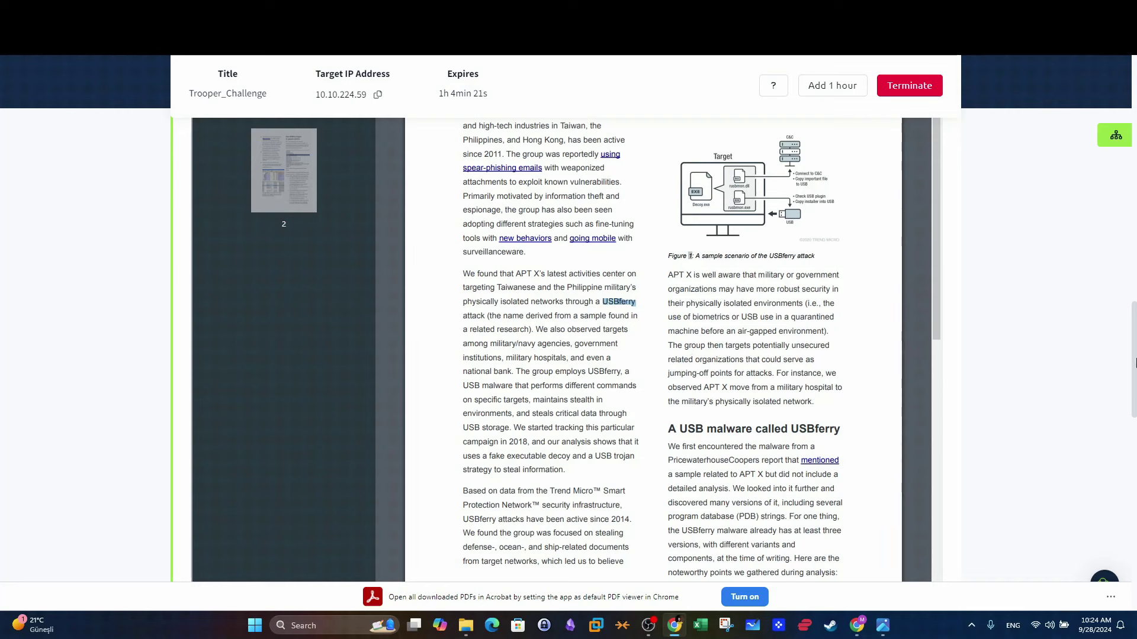
pyautogui.scroll(1, 1134, 362)
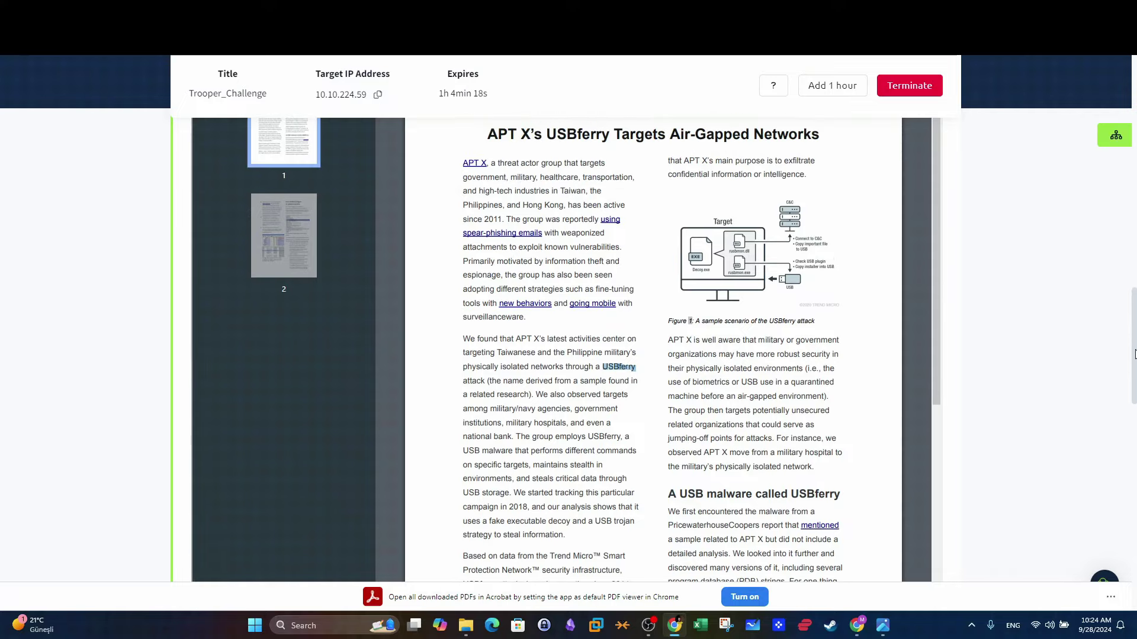
pyautogui.moveTo(1134, 354); pyautogui.dragTo(1134, 435)
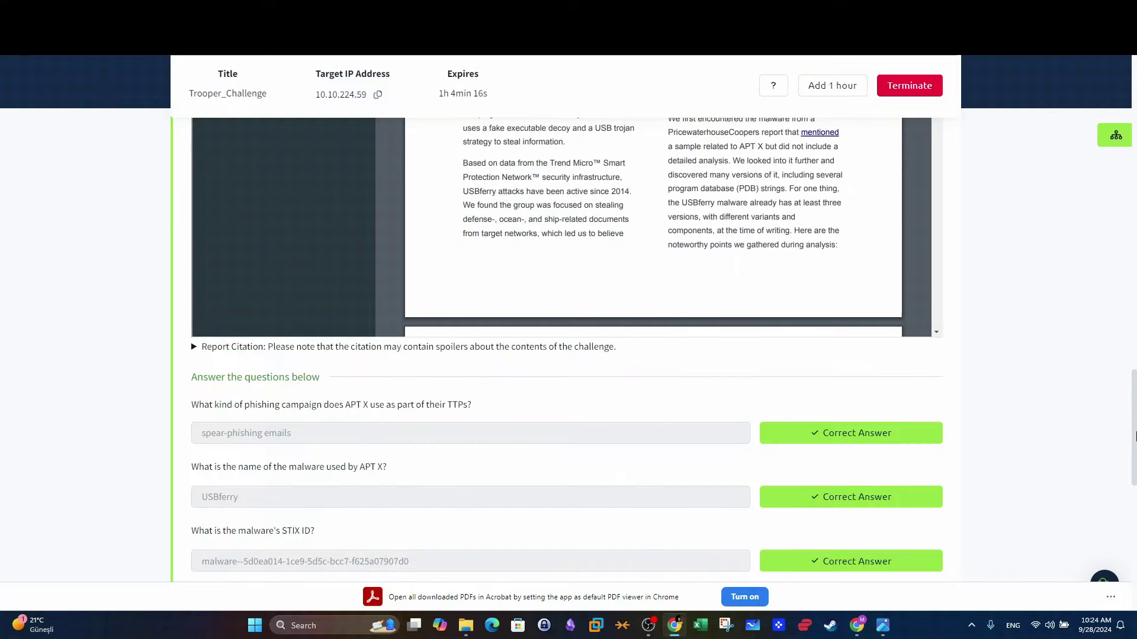
# Switch to the AttackBox and view the OpenCTI dashboard and the Trooper layer in ATT&CK Navigator.
pyautogui.click(237, 11)
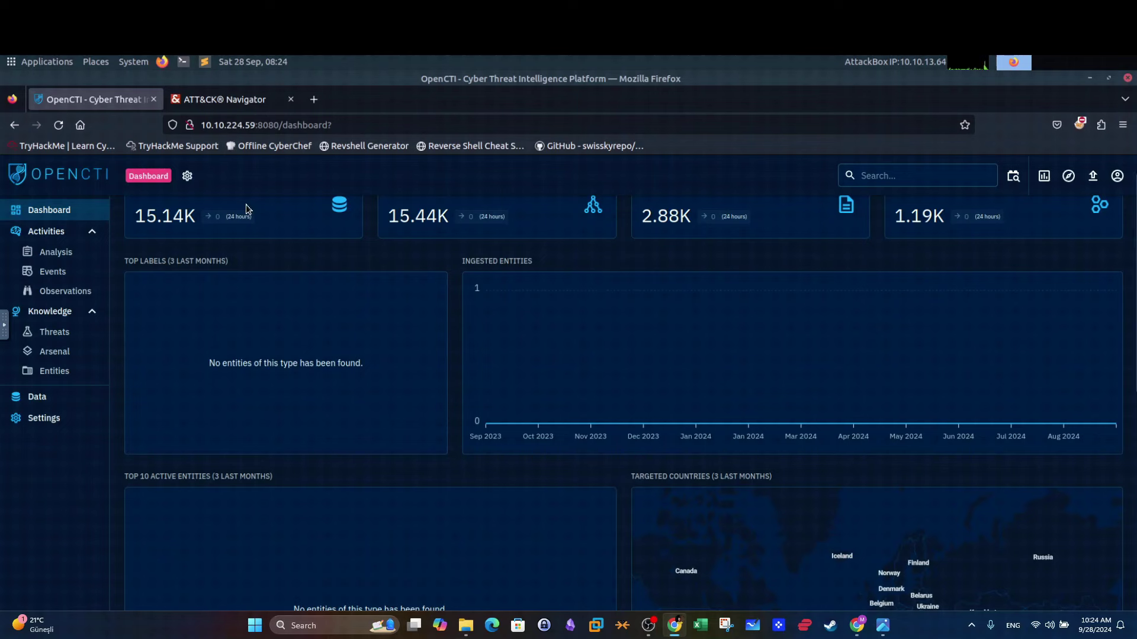
pyautogui.click(222, 99)
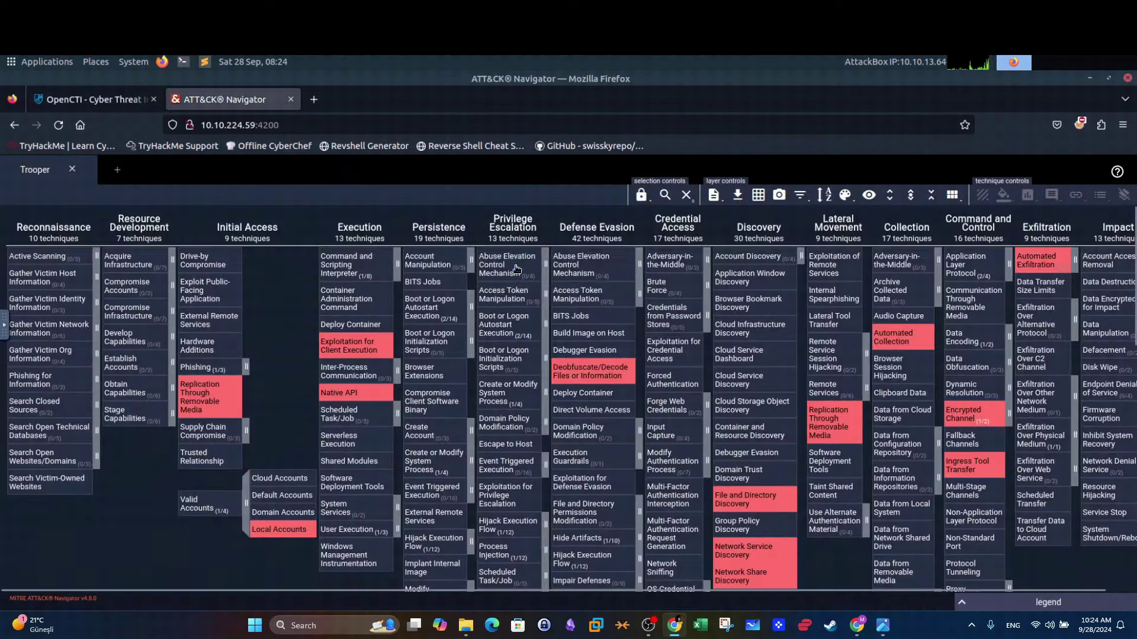
# Return to the APT X report on TryHackMe, and bring up the Air Gap Network diagram in the image viewer.
pyautogui.click(119, 11)
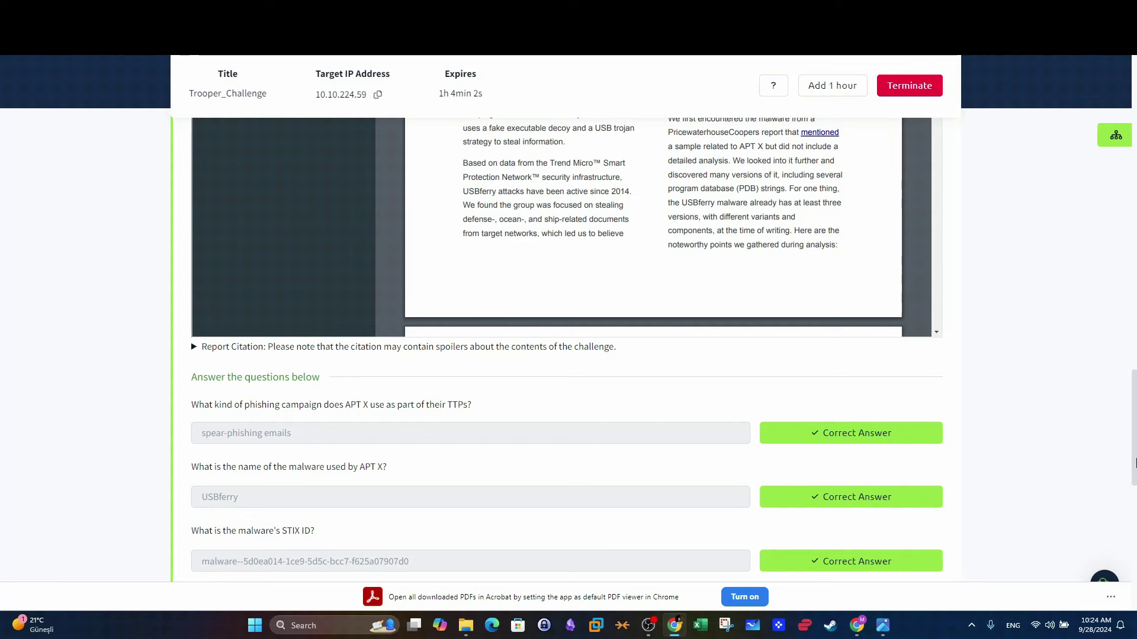
pyautogui.scroll(7, 1134, 461)
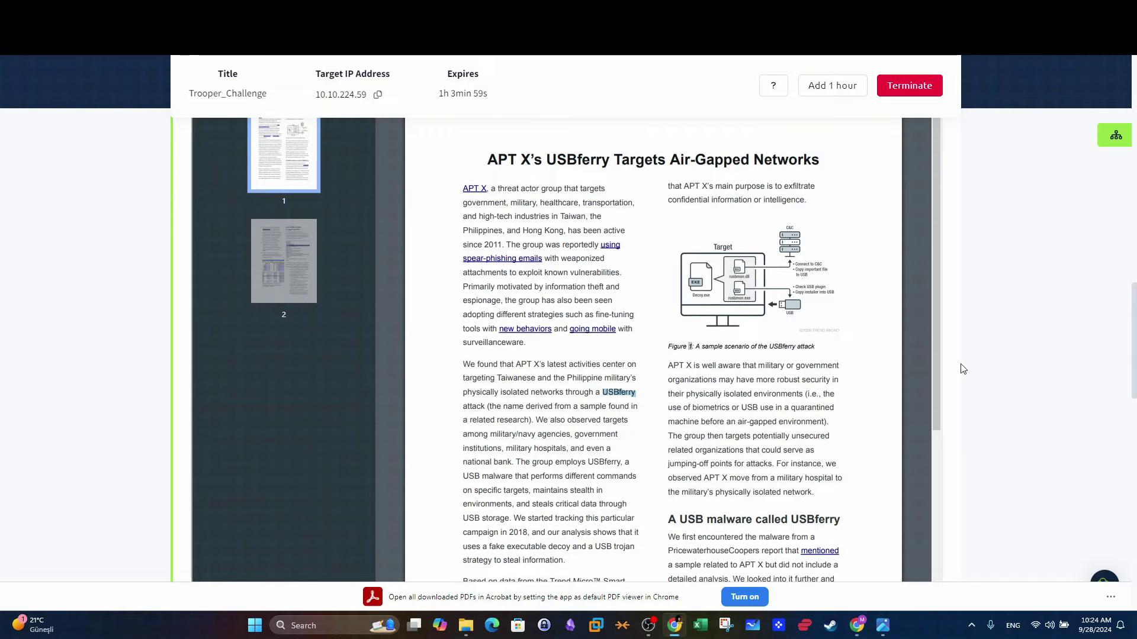
pyautogui.click(883, 623)
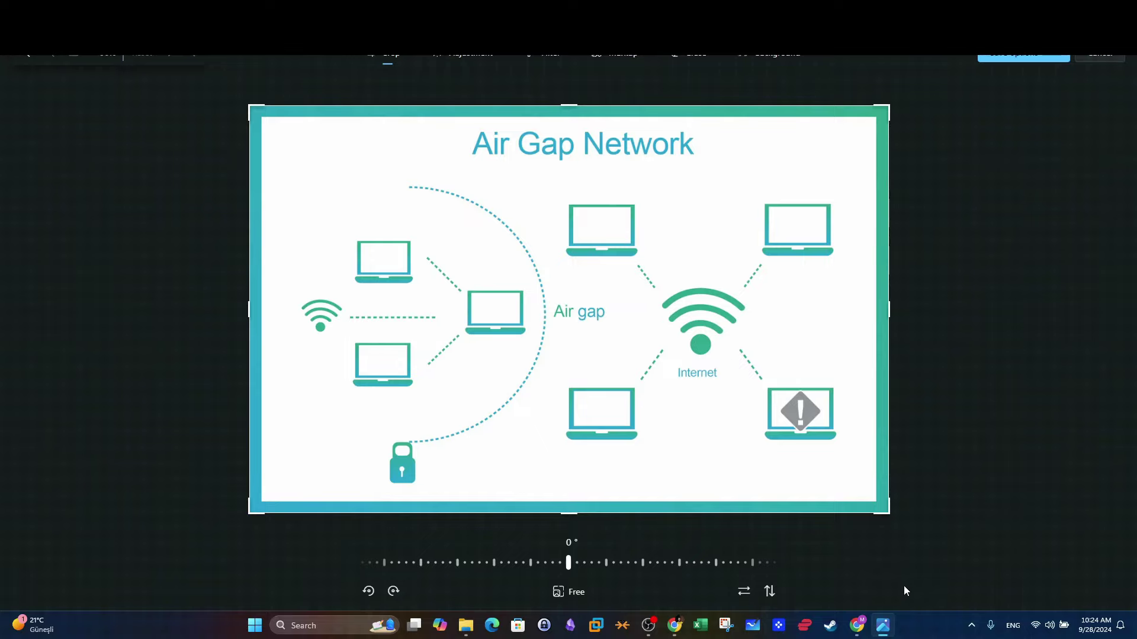
# Switch back to the APT X report on TryHackMe and highlight the malware name USBferry in its second paragraph.
pyautogui.click(883, 626)
pyautogui.scroll(3, 1135, 357)
pyautogui.scroll(-2, 1135, 357)
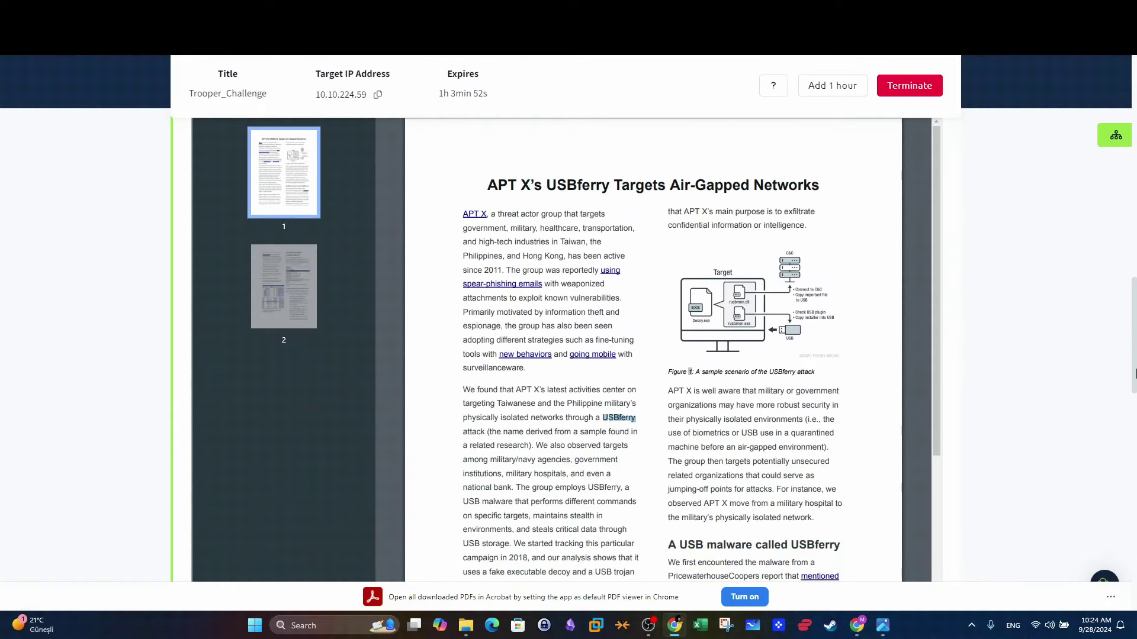
pyautogui.click(612, 418)
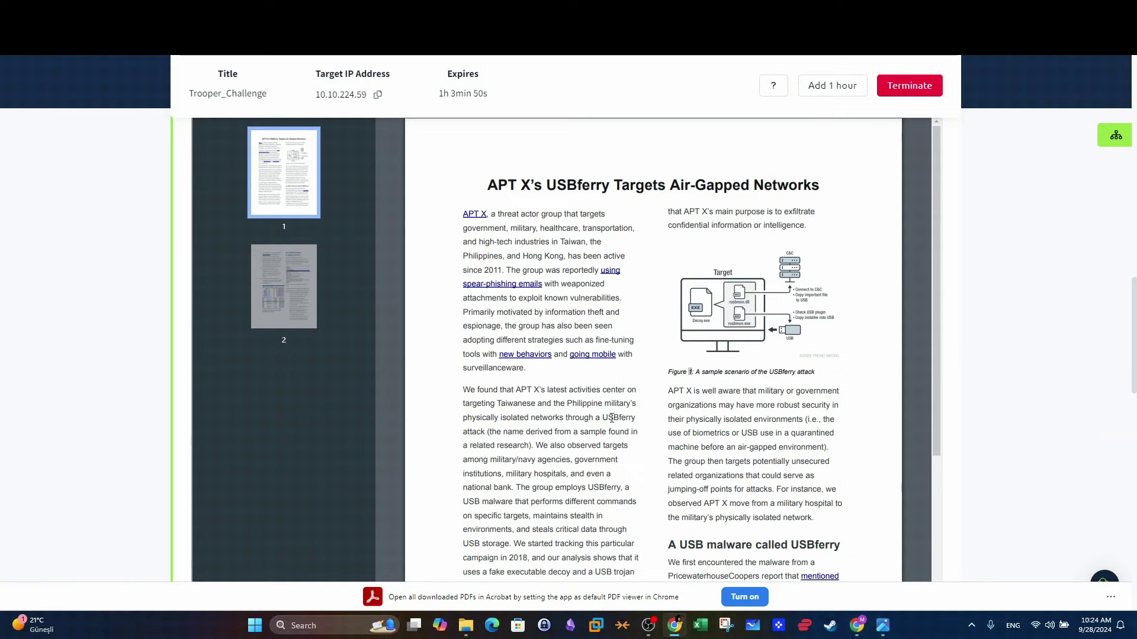
pyautogui.moveTo(622, 414); pyautogui.dragTo(635, 418)
pyautogui.scroll(-1, 1135, 342)
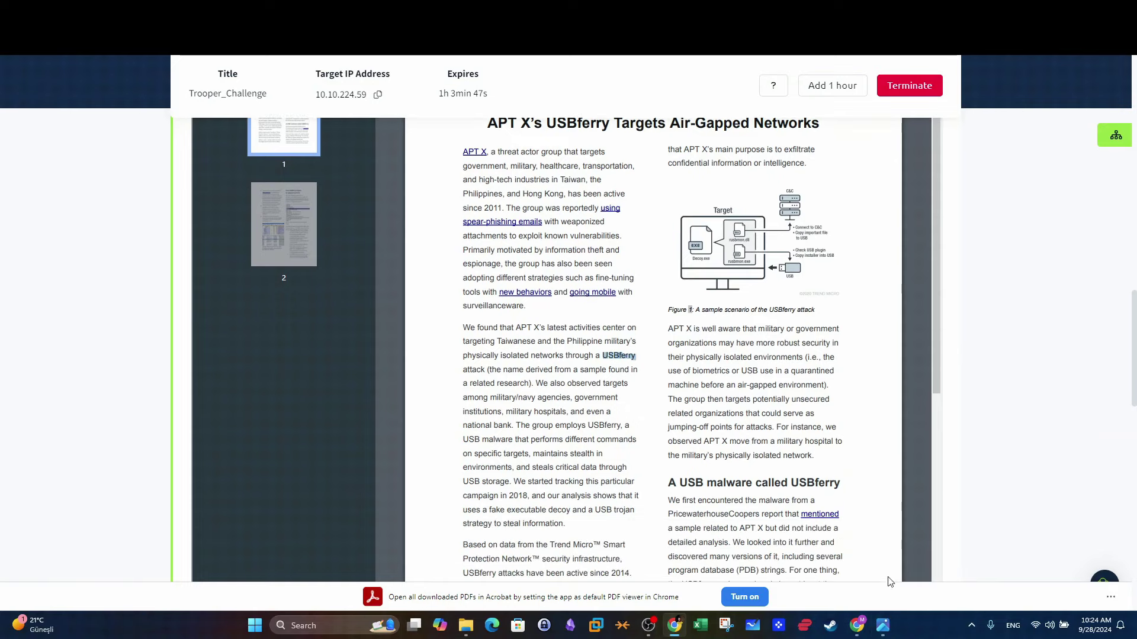
# On the Air Gap Network diagram, mark the four internet-connected laptops with circled numbers 1 to 4 in blue pen.
pyautogui.click(883, 625)
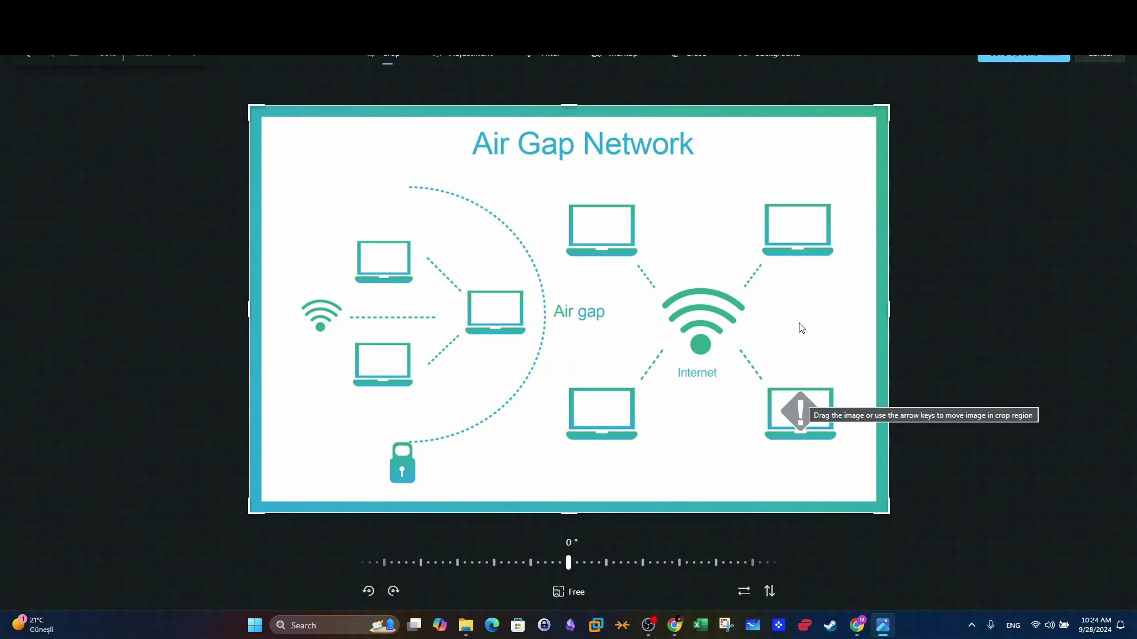
pyautogui.click(613, 55)
pyautogui.moveTo(853, 383)
pyautogui.mouseDown()
pyautogui.moveTo(862, 398)
pyautogui.moveTo(876, 374)
pyautogui.mouseUp()
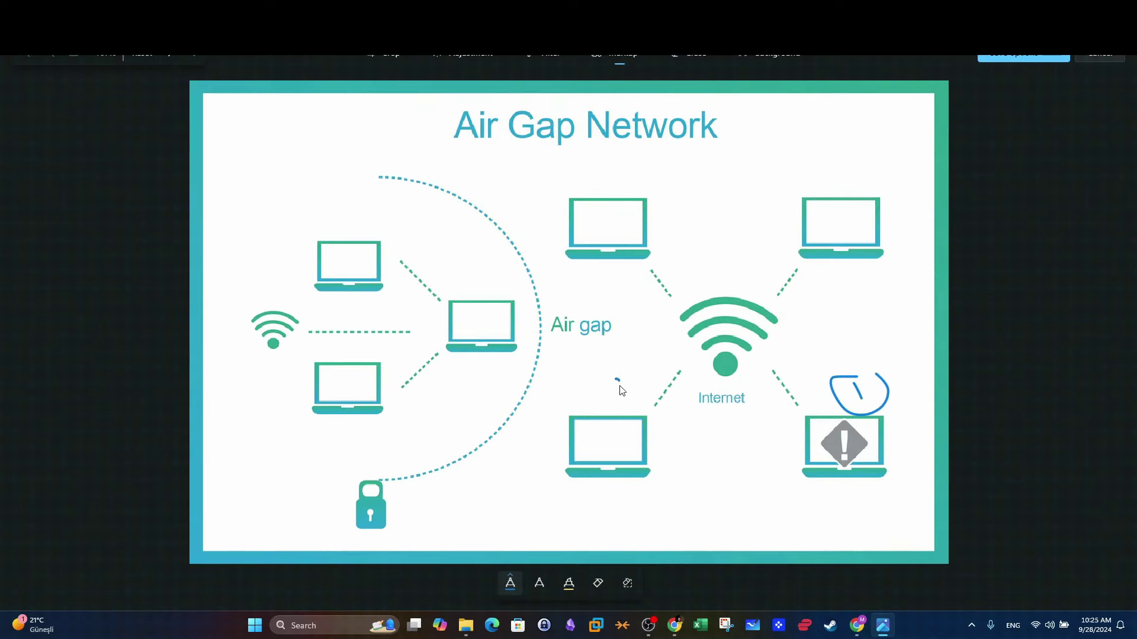
pyautogui.moveTo(616, 382); pyautogui.dragTo(632, 392)
pyautogui.moveTo(602, 358); pyautogui.dragTo(661, 413)
pyautogui.moveTo(876, 280)
pyautogui.mouseDown()
pyautogui.moveTo(878, 293)
pyautogui.moveTo(882, 248)
pyautogui.mouseUp()
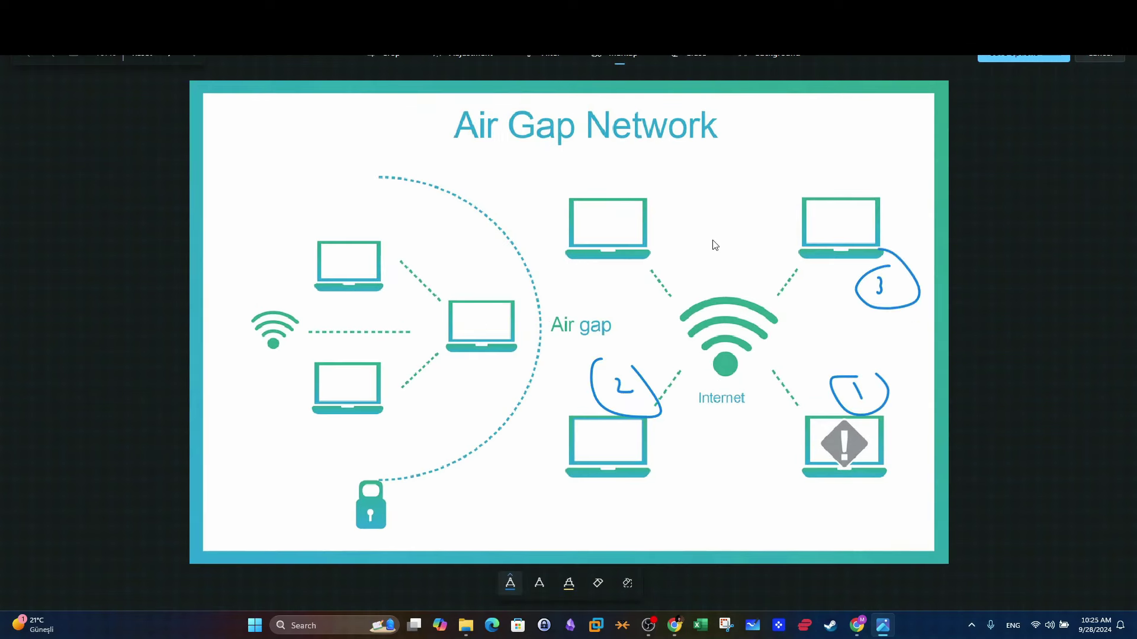
pyautogui.moveTo(676, 211); pyautogui.dragTo(704, 213)
pyautogui.moveTo(688, 176)
pyautogui.mouseDown()
pyautogui.moveTo(673, 213)
pyautogui.moveTo(700, 181)
pyautogui.mouseUp()
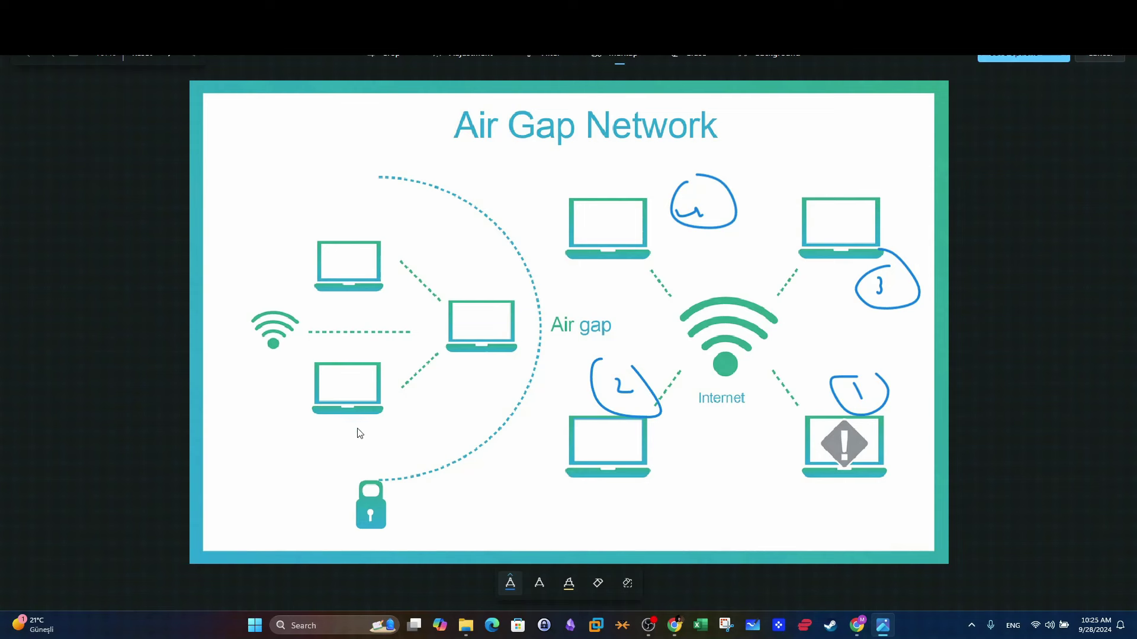
# Draw a short blue pen mark beside each of the three laptops inside the air-gapped area.
pyautogui.moveTo(360, 431); pyautogui.dragTo(379, 426)
pyautogui.moveTo(462, 374); pyautogui.dragTo(478, 365)
pyautogui.moveTo(367, 214); pyautogui.dragTo(392, 210)
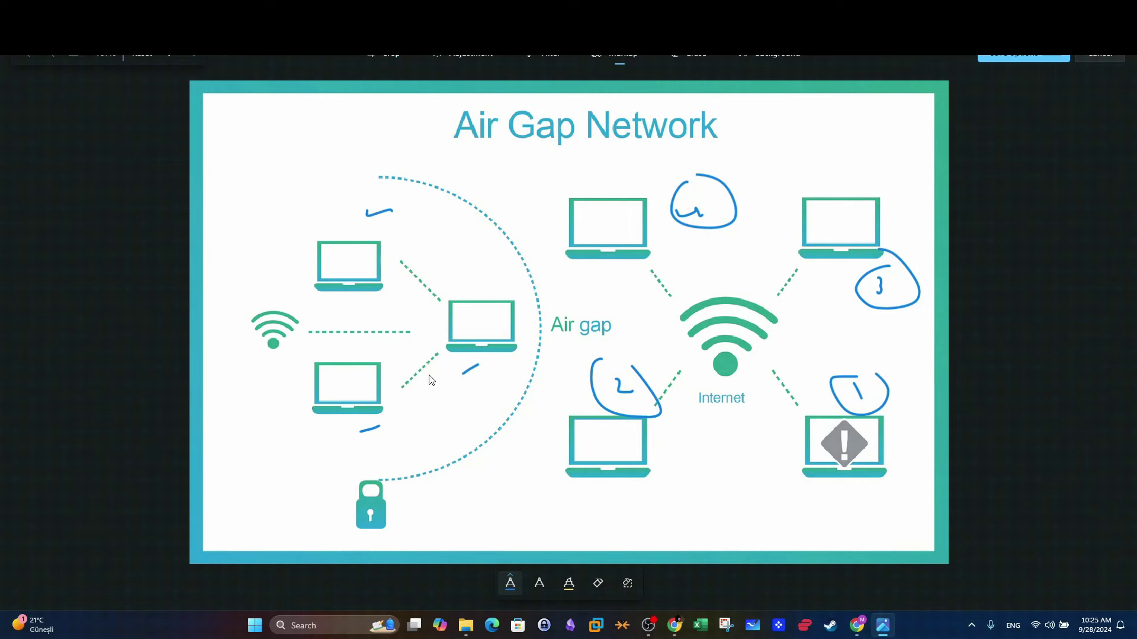
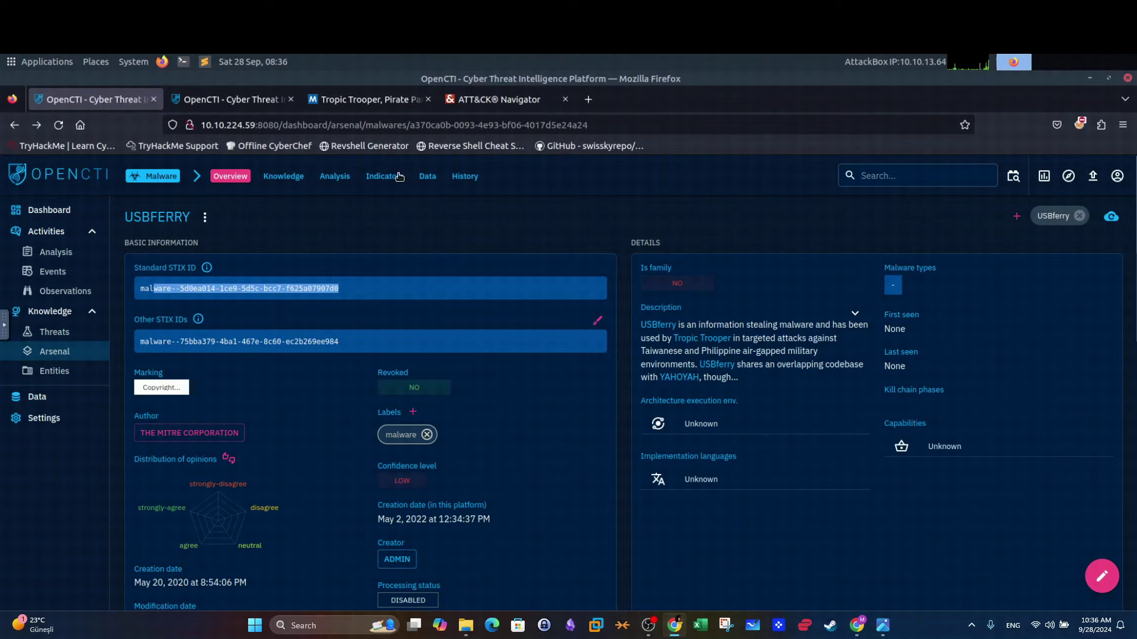
# Open the attack patterns matrix in the USBferry malware's knowledge in OpenCTI and point out the tactic headings.
pyautogui.click(291, 184)
pyautogui.click(289, 183)
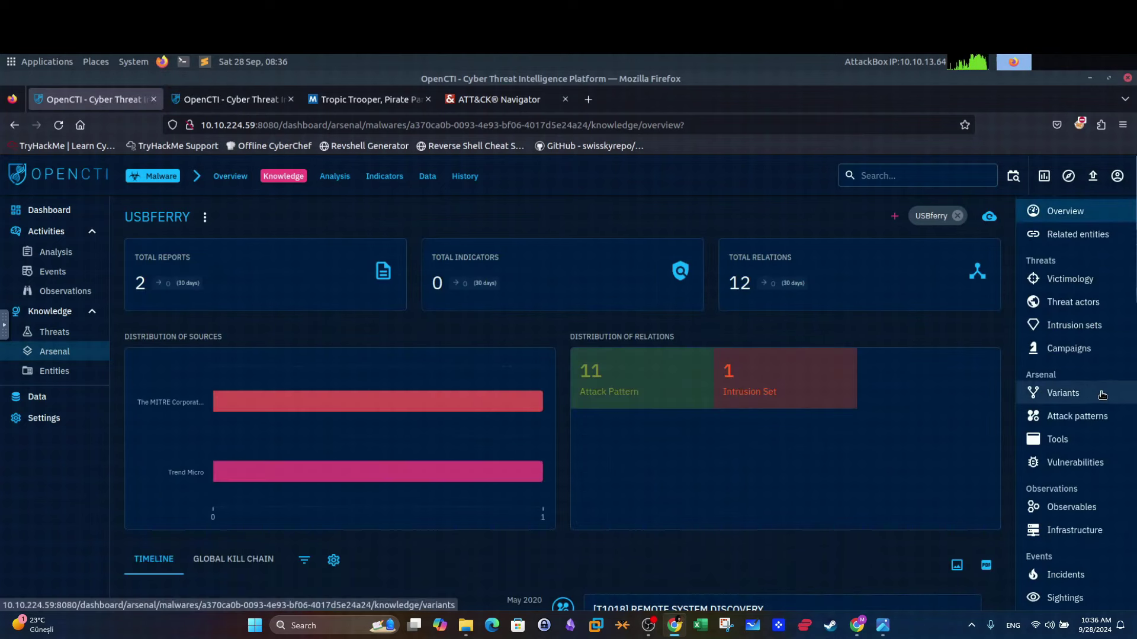
pyautogui.click(1102, 412)
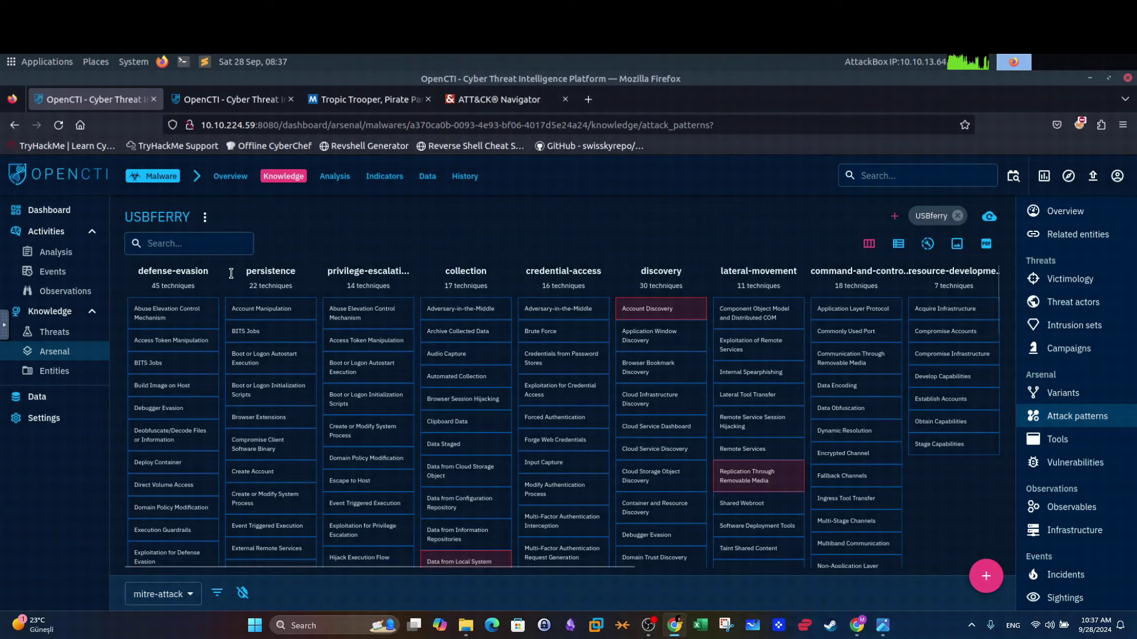
pyautogui.moveTo(135, 275); pyautogui.dragTo(867, 273)
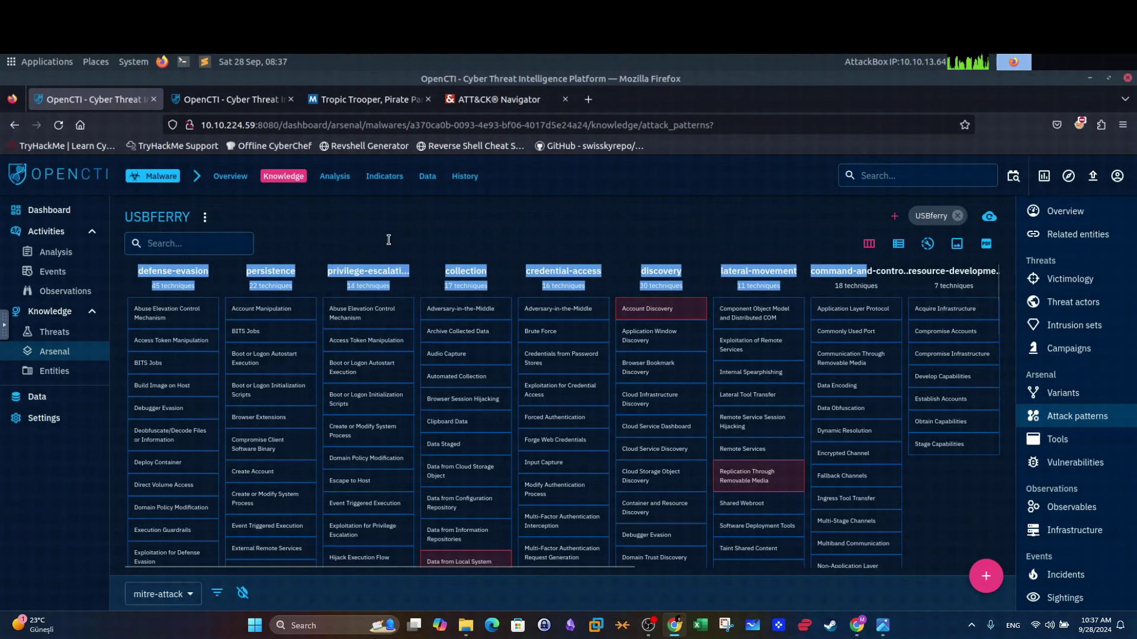
pyautogui.click(746, 278)
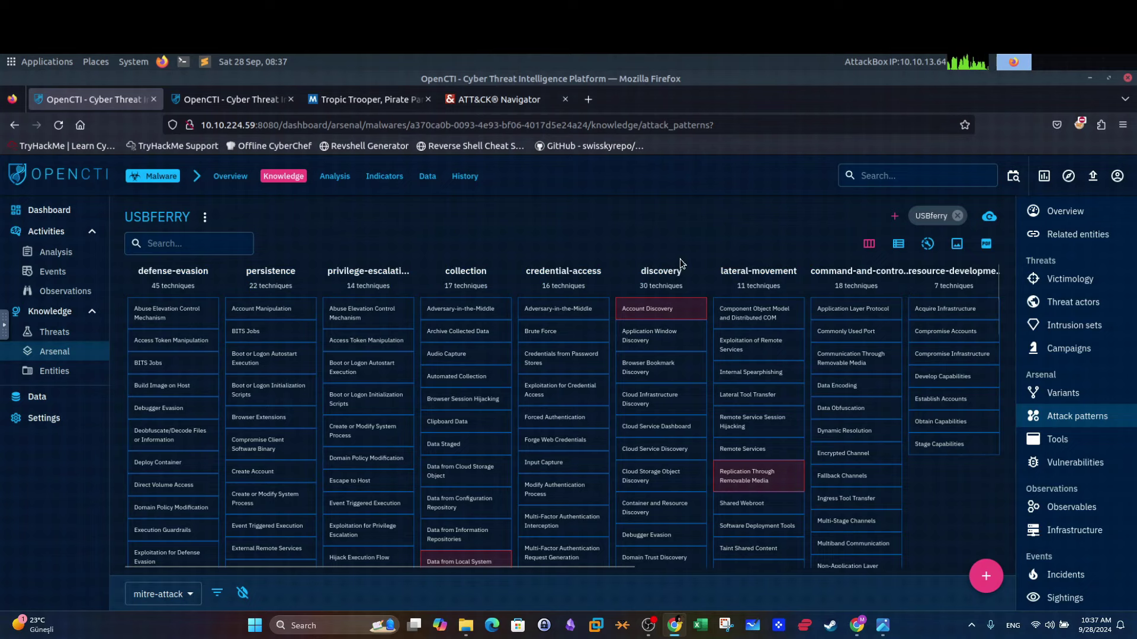
# Examine the USBferry attack patterns matrix for highlighted techniques across all tactics, through to initial access and impact.
pyautogui.scroll(-10, 691, 311)
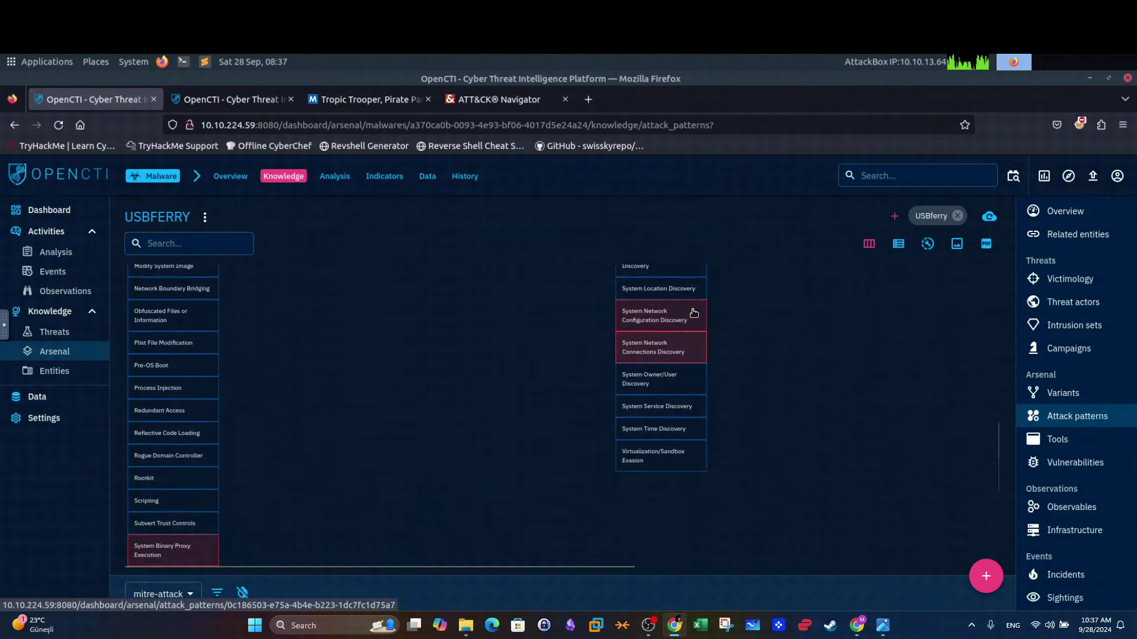
pyautogui.scroll(3, 694, 313)
pyautogui.scroll(5, 693, 313)
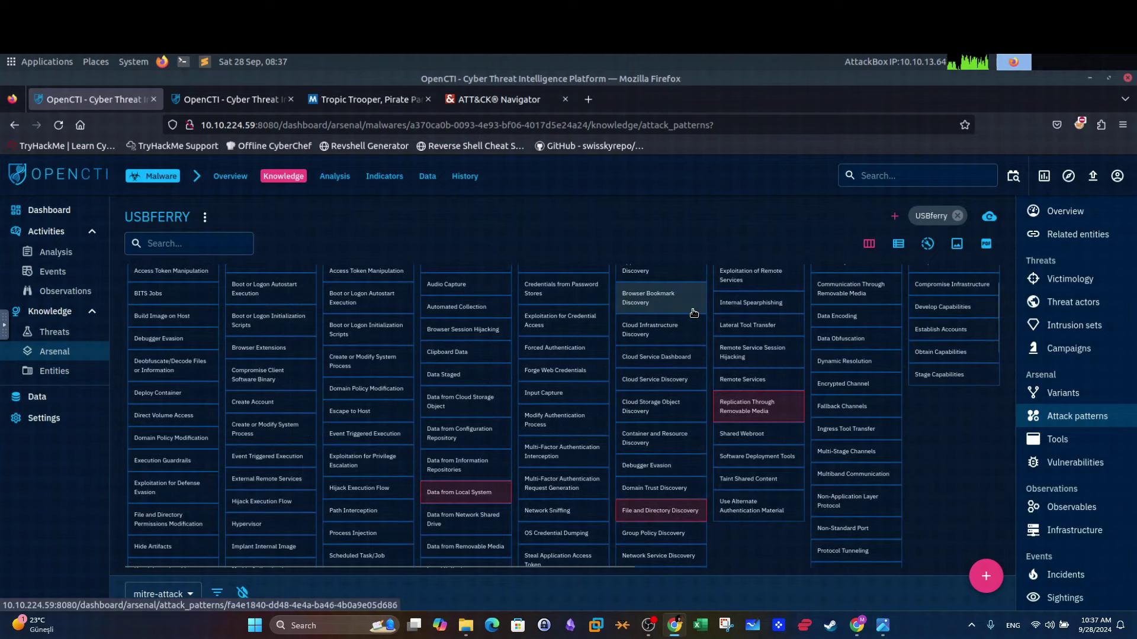
pyautogui.scroll(-4, 693, 313)
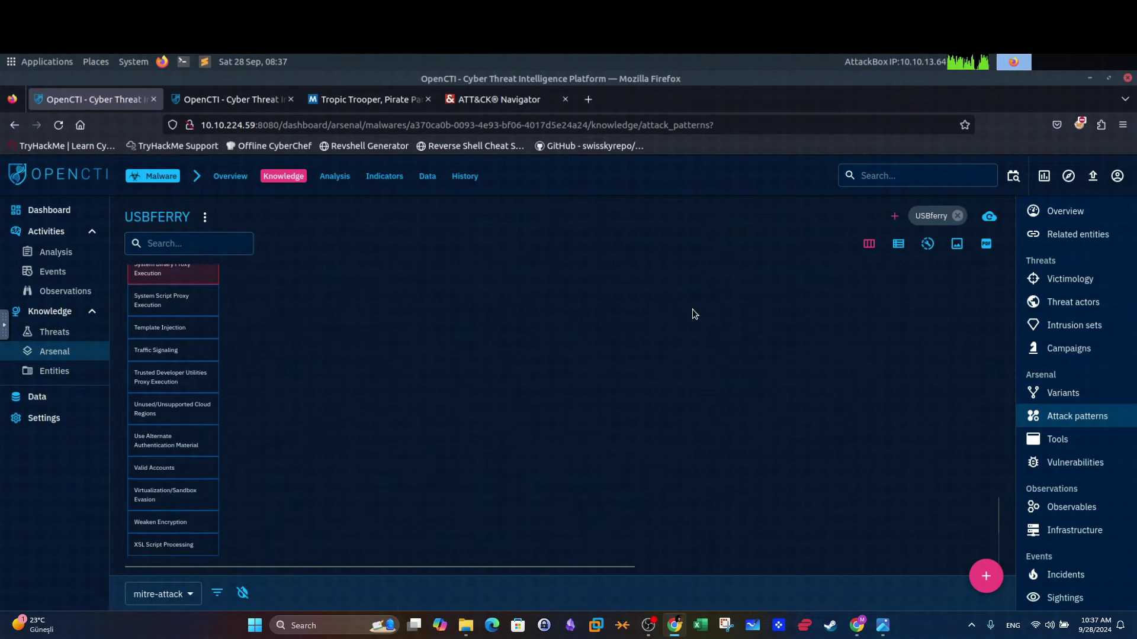
pyautogui.scroll(5, 693, 312)
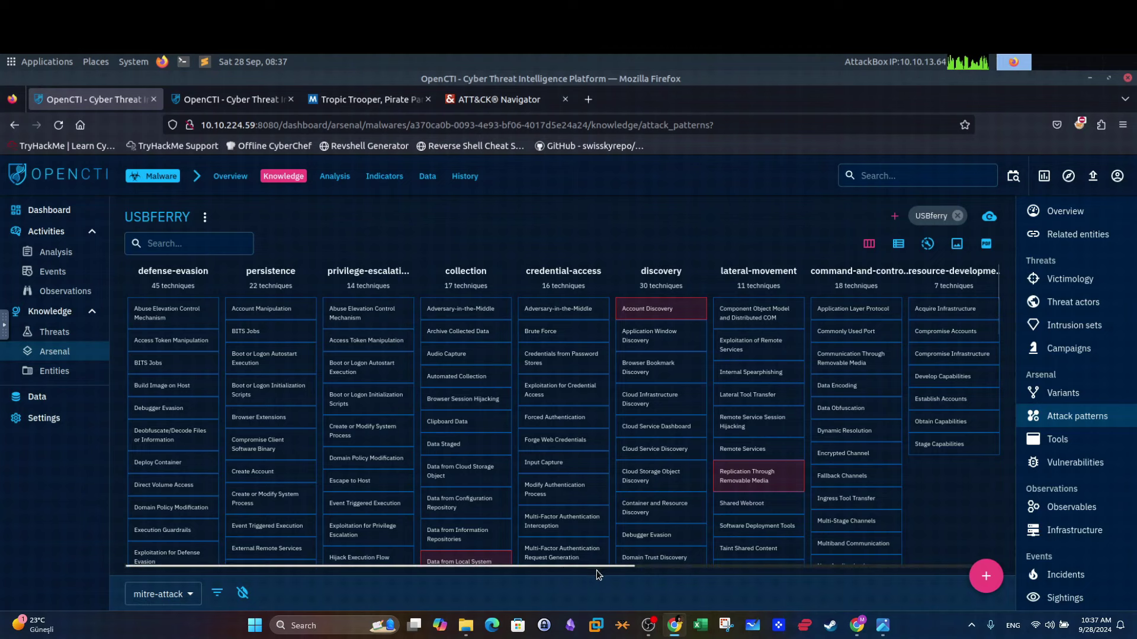
pyautogui.moveTo(600, 568); pyautogui.dragTo(705, 579)
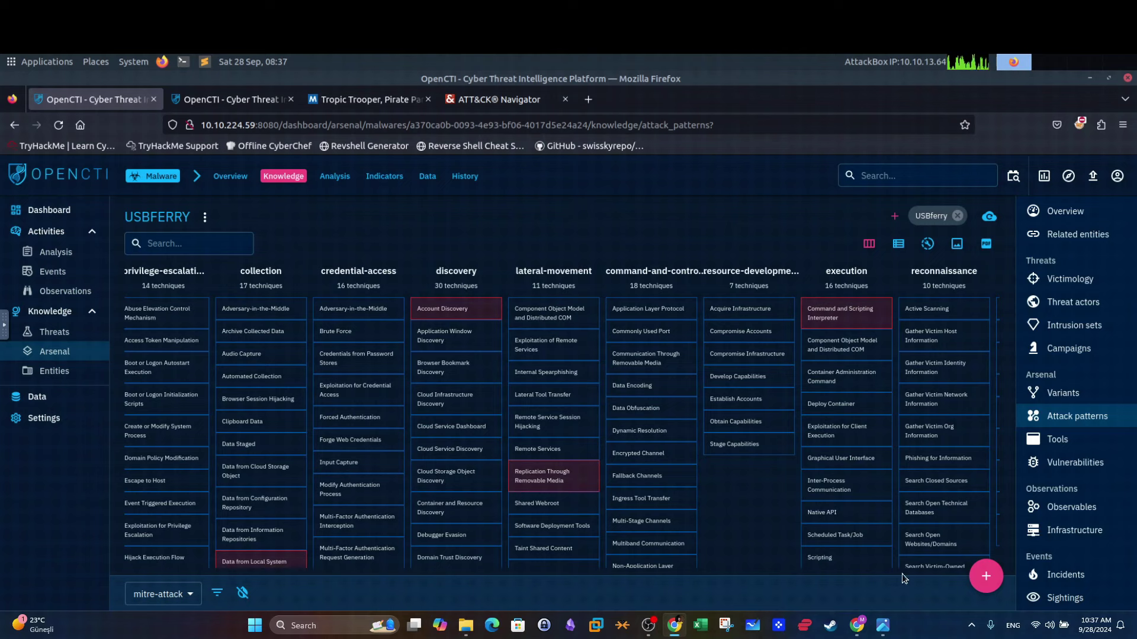
pyautogui.moveTo(785, 566); pyautogui.dragTo(958, 566)
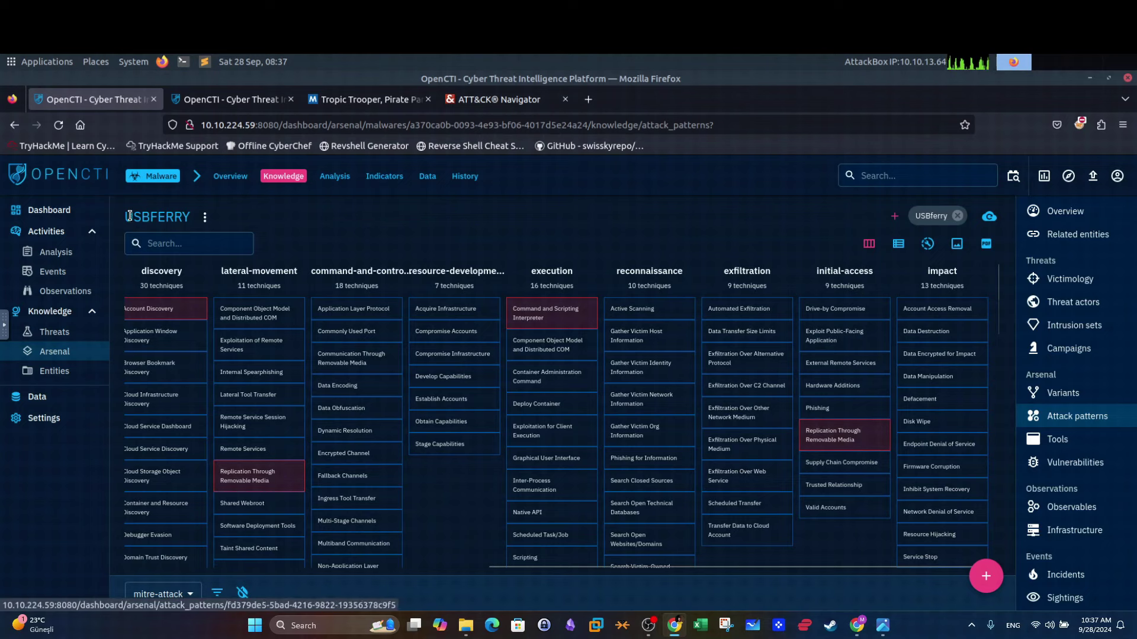
pyautogui.moveTo(188, 218); pyautogui.dragTo(134, 217)
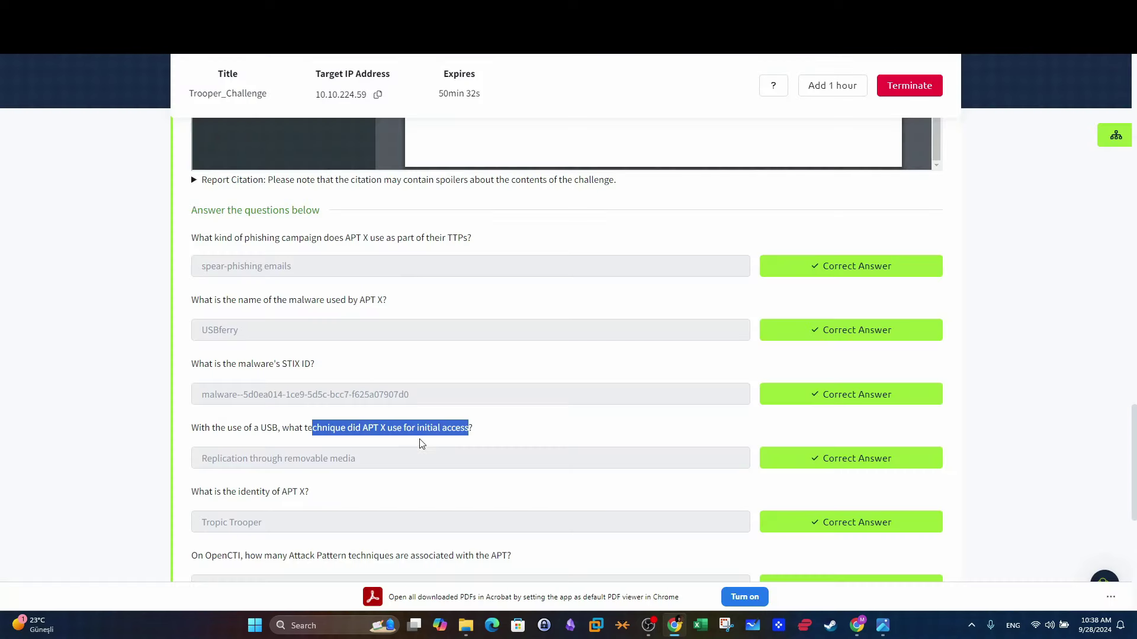
# Check the USB initial access answer on TryHackMe, and select the Initial Access techniques in ATT&CK Navigator's Trooper layer.
pyautogui.click(396, 374)
pyautogui.tripleClick(388, 453)
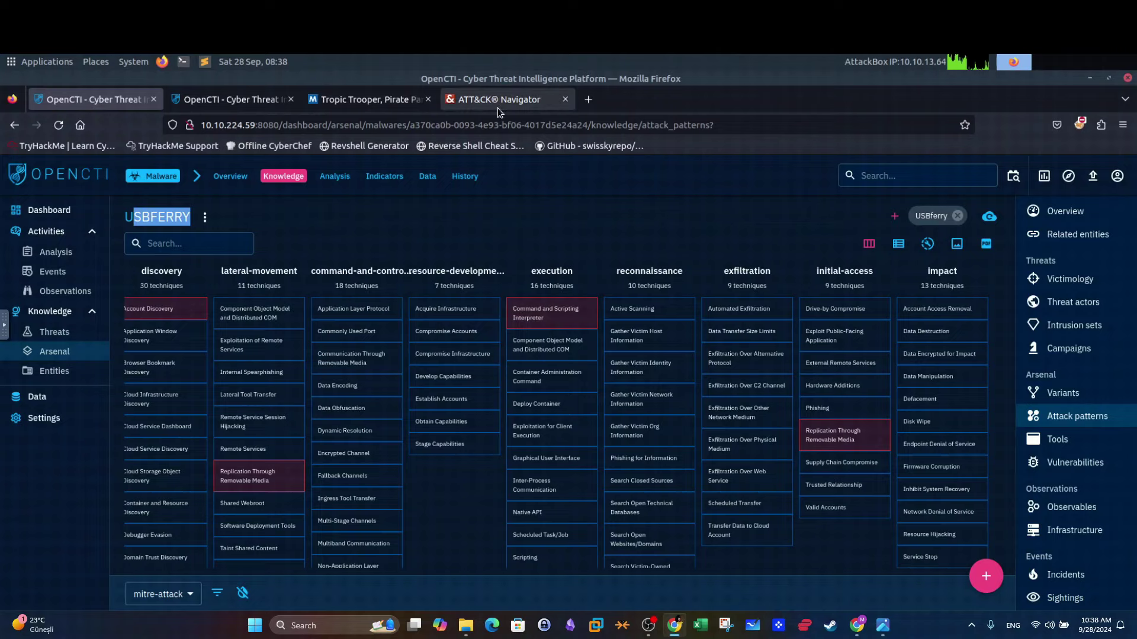
pyautogui.click(497, 103)
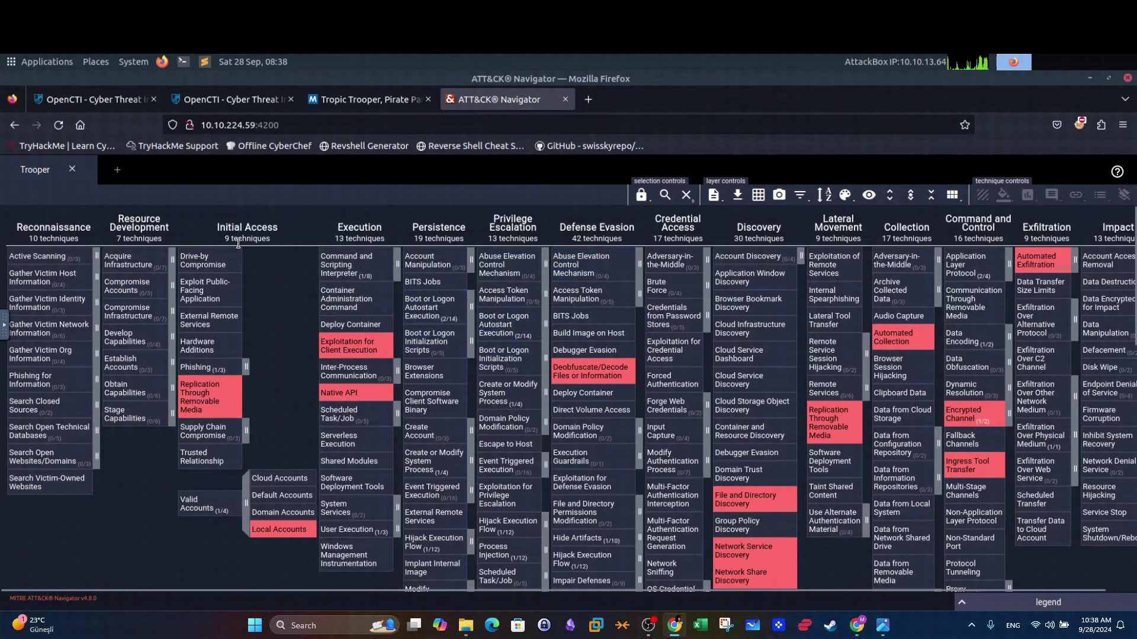
pyautogui.click(248, 231)
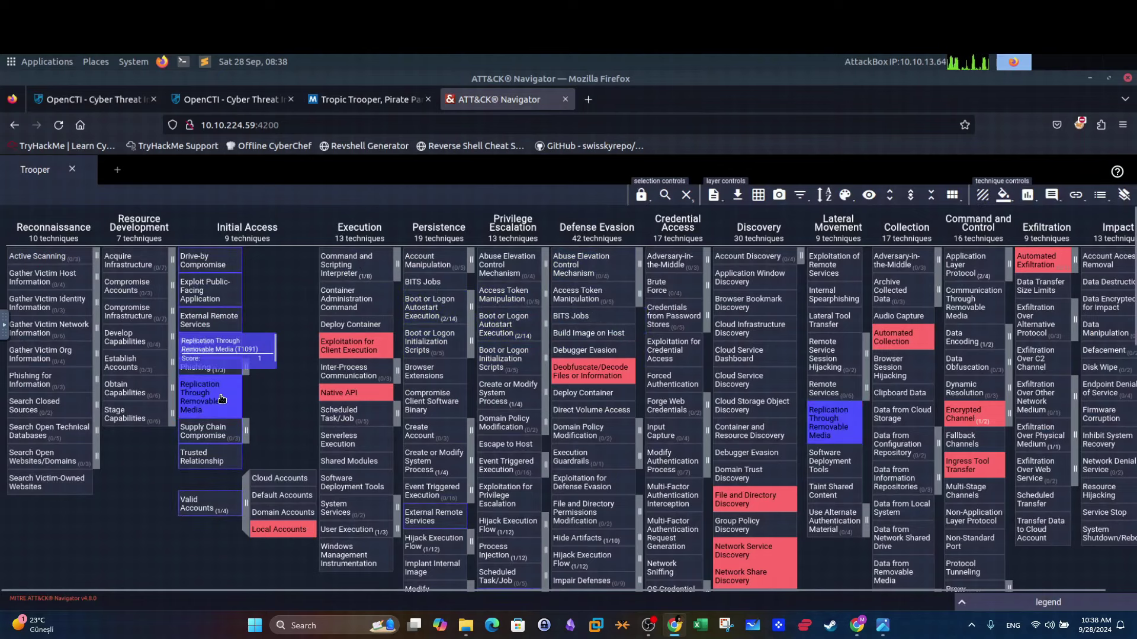
# Return to the TryHackMe questions and review the one on APT X's identity along with its answer.
pyautogui.click(154, 12)
pyautogui.scroll(-3, 256, 188)
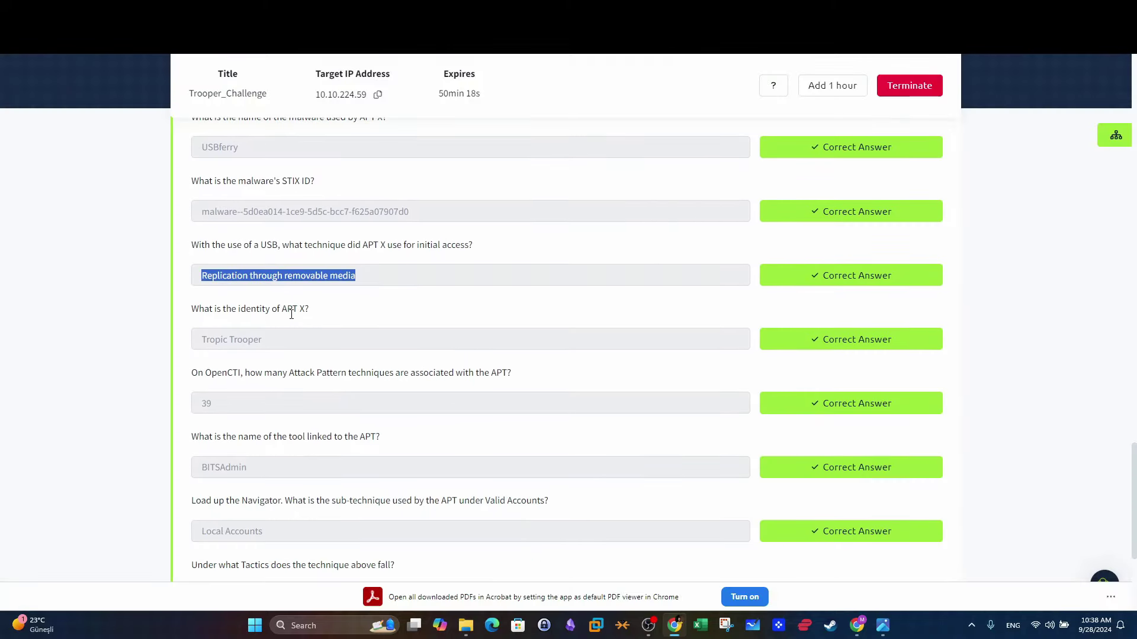
pyautogui.click(321, 312)
pyautogui.moveTo(315, 311); pyautogui.dragTo(191, 308)
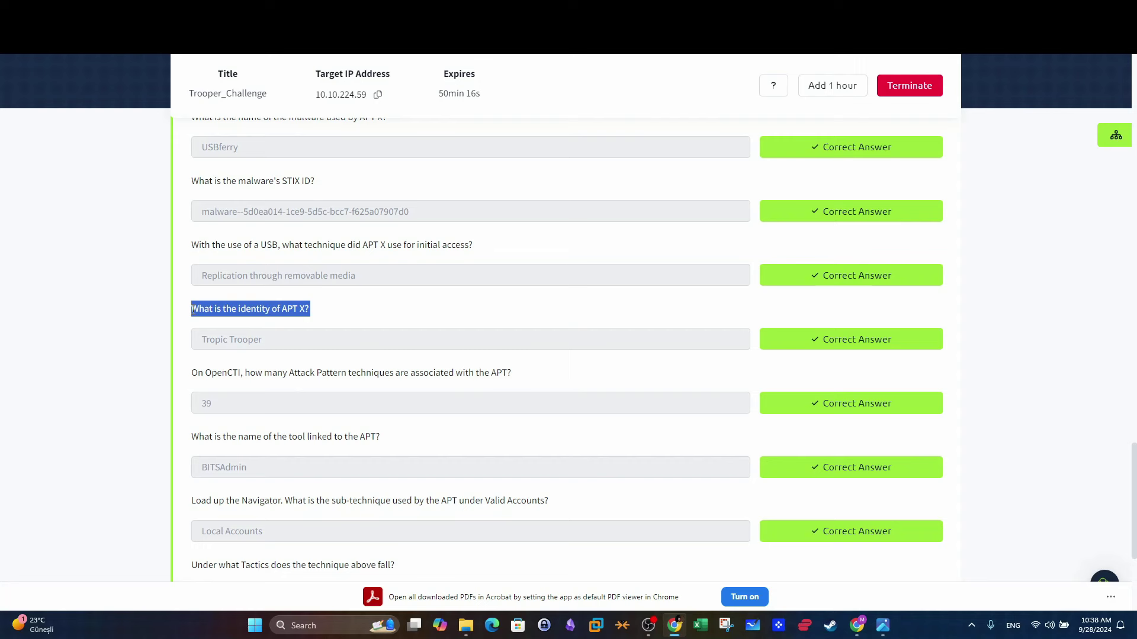
pyautogui.moveTo(270, 340); pyautogui.dragTo(158, 351)
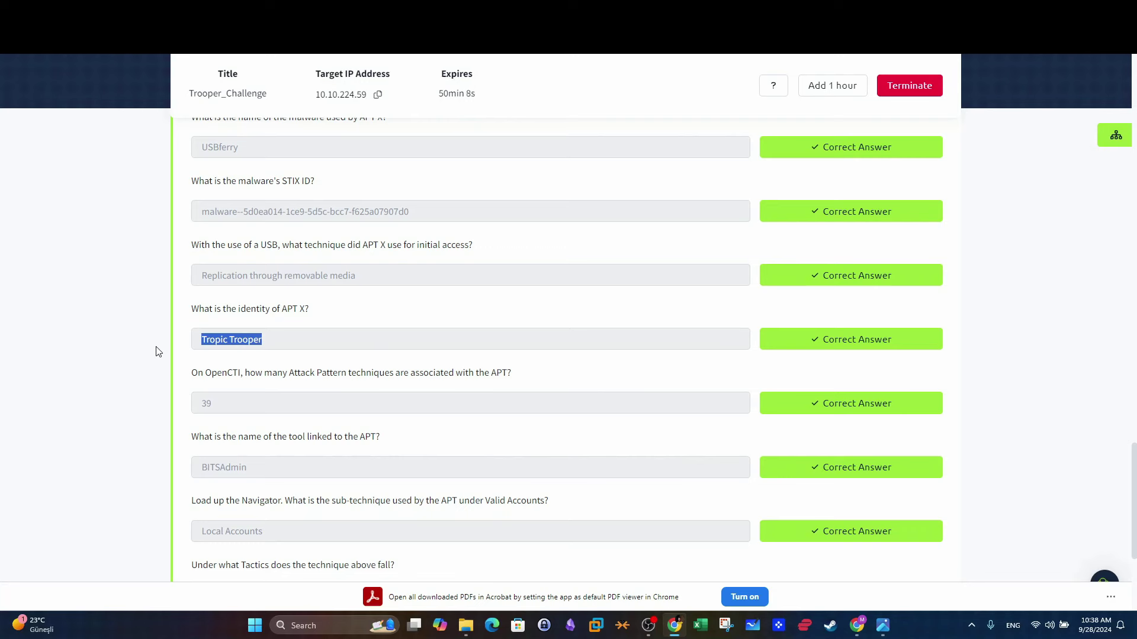
# Read the question on the APT's Attack Pattern count and check it in Tropic Trooper's knowledge overview in OpenCTI.
pyautogui.moveTo(192, 375); pyautogui.dragTo(368, 374)
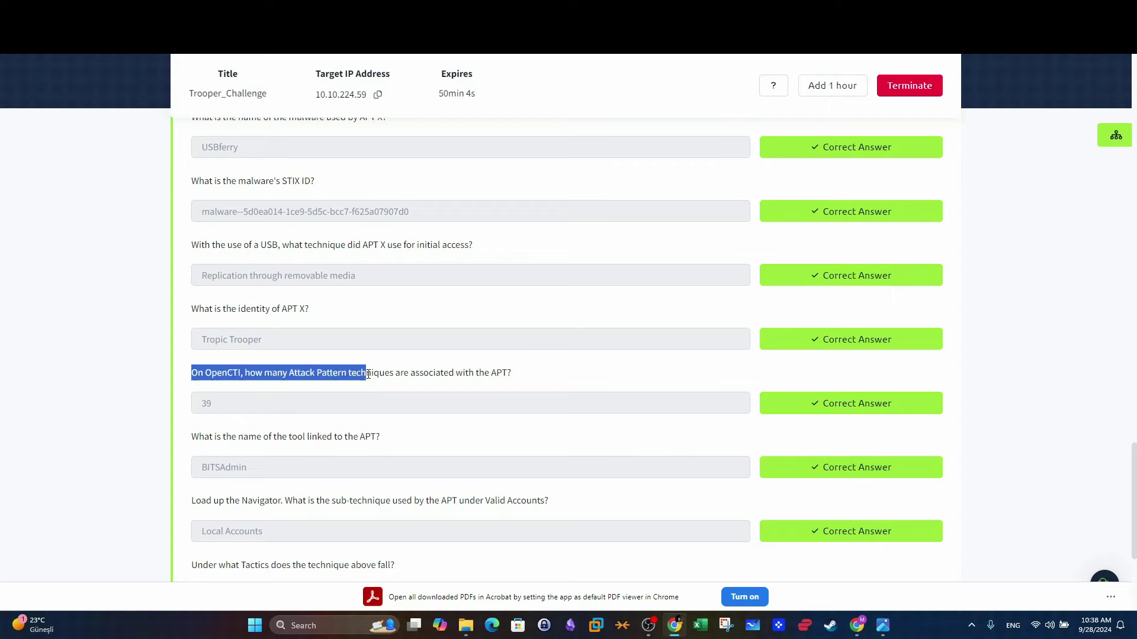
pyautogui.hotkey('alt', 'Tab')
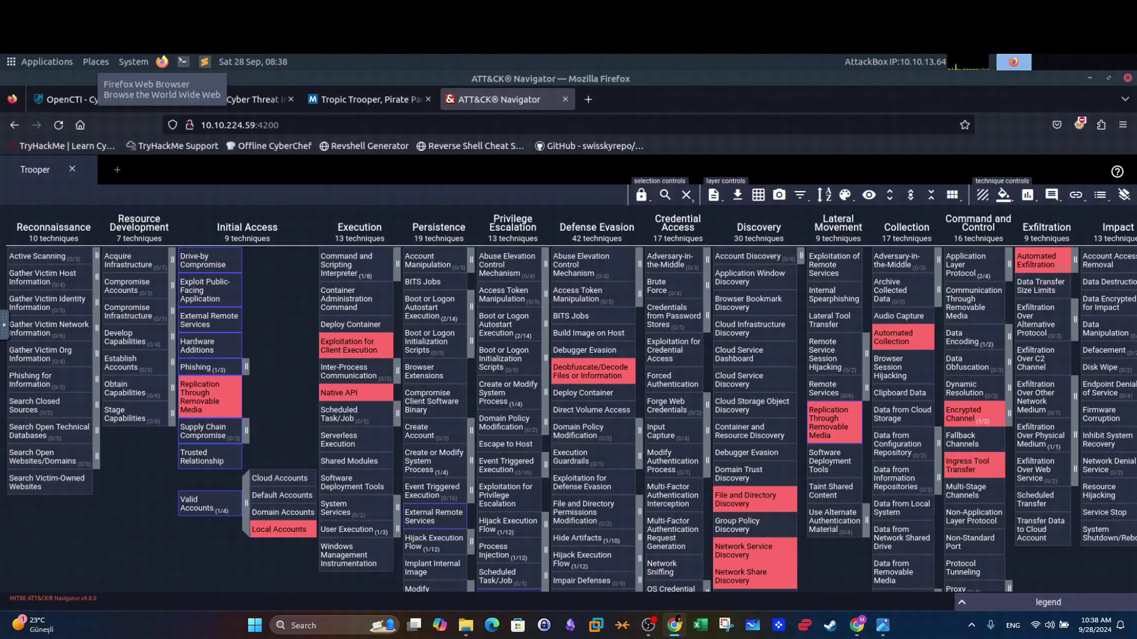
pyautogui.click(81, 98)
pyautogui.click(225, 104)
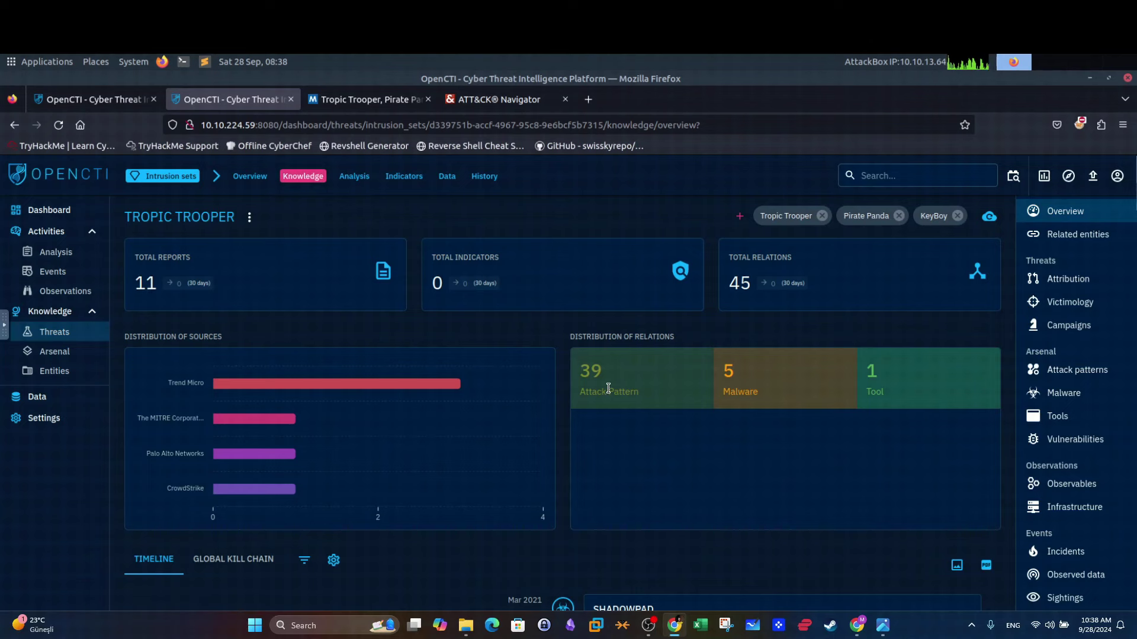
pyautogui.hotkey('alt', 'Tab')
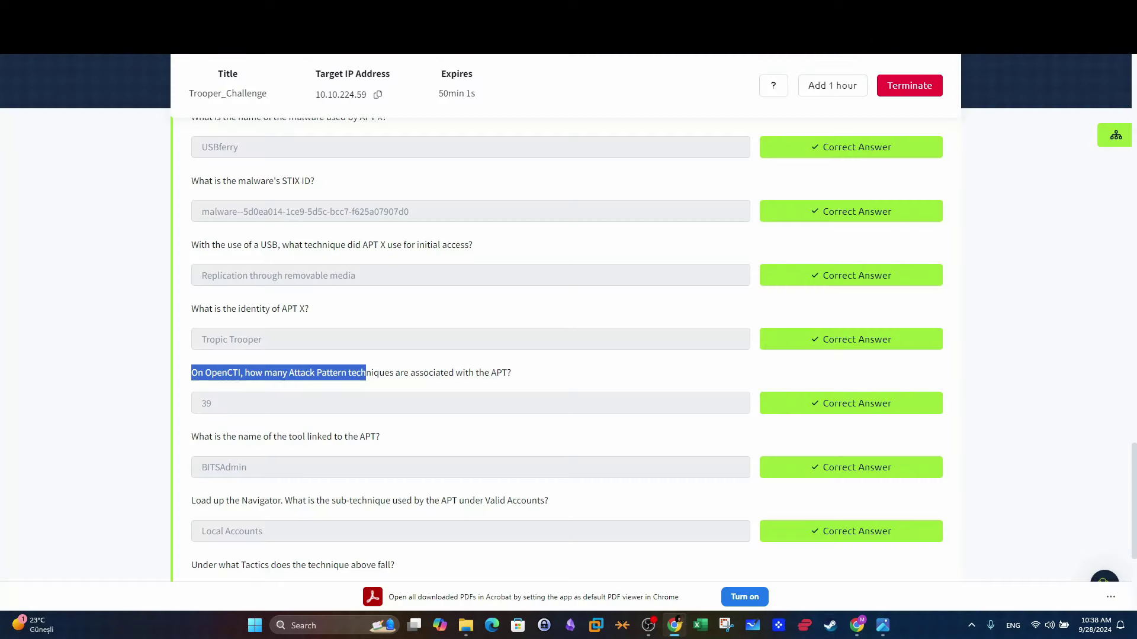
# Read the question about the tool linked to the APT and open Tropic Trooper's tools list in OpenCTI.
pyautogui.scroll(-1, 236, 373)
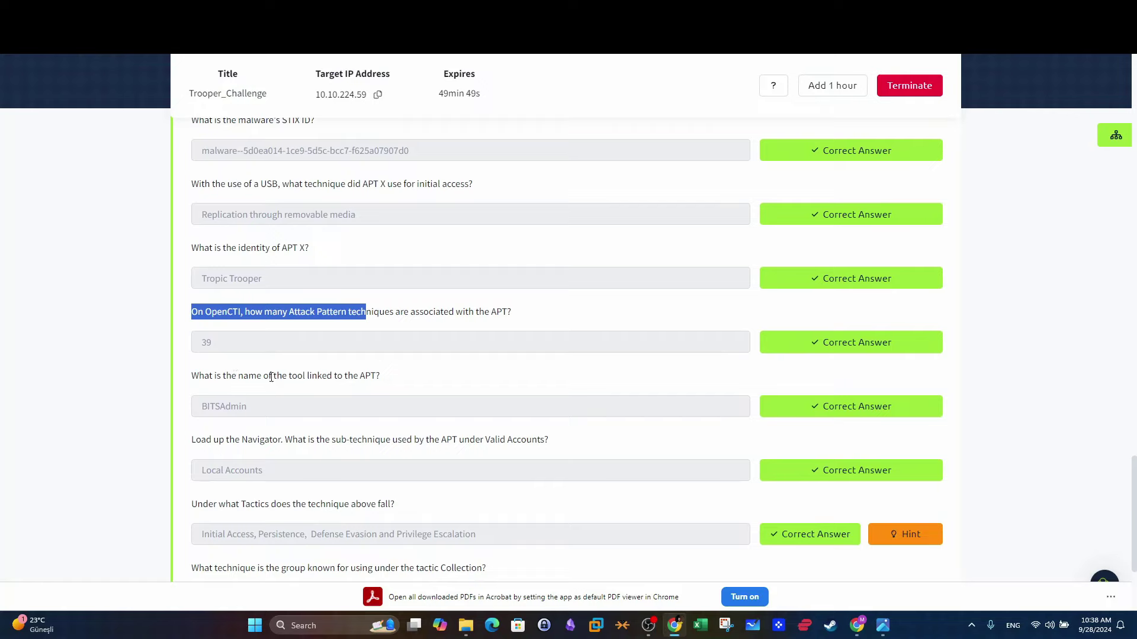
pyautogui.moveTo(408, 379); pyautogui.dragTo(215, 376)
pyautogui.hotkey('alt', 'Tab')
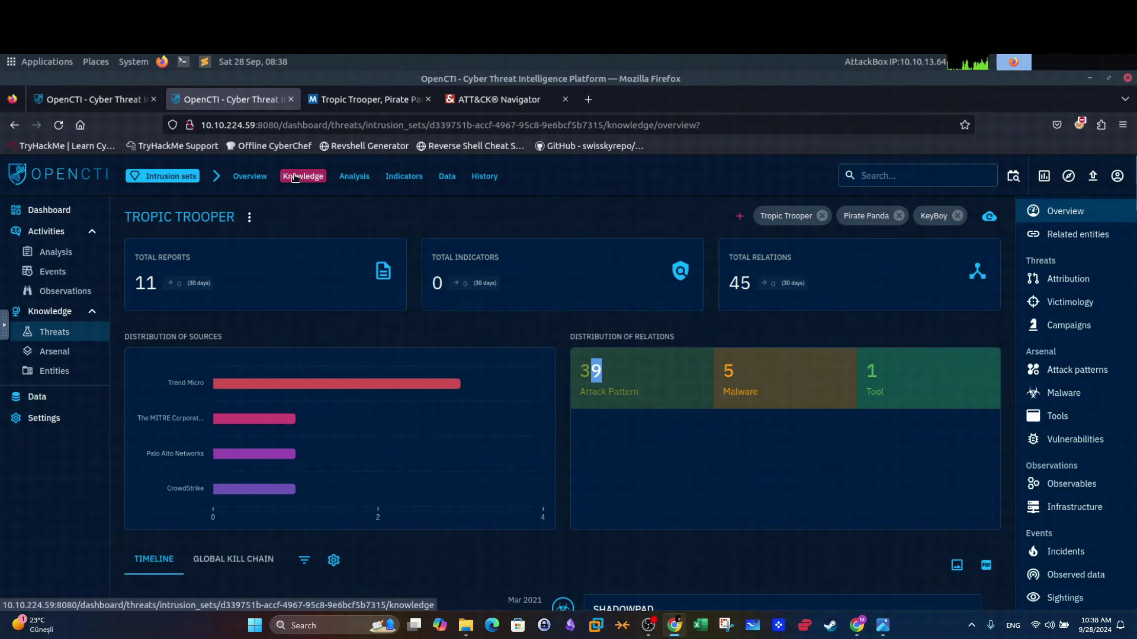
pyautogui.click(1072, 422)
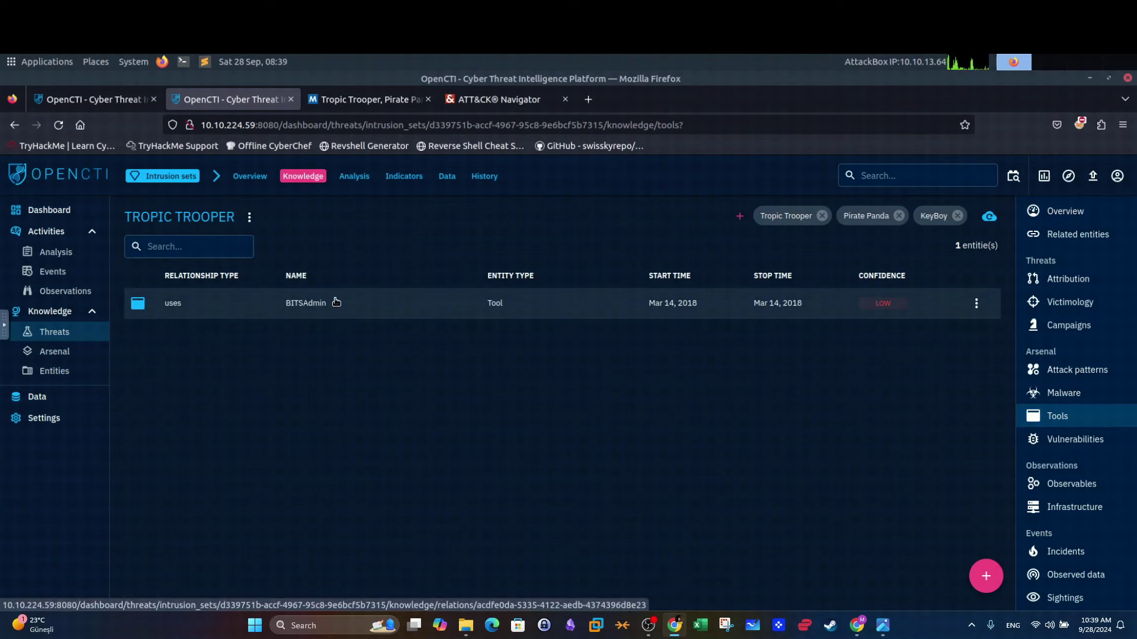
# Read the TryHackMe question on the APT's sub-technique under Valid Accounts and open ATT&CK Navigator's Trooper layer.
pyautogui.click(255, 11)
pyautogui.scroll(-1, 343, 326)
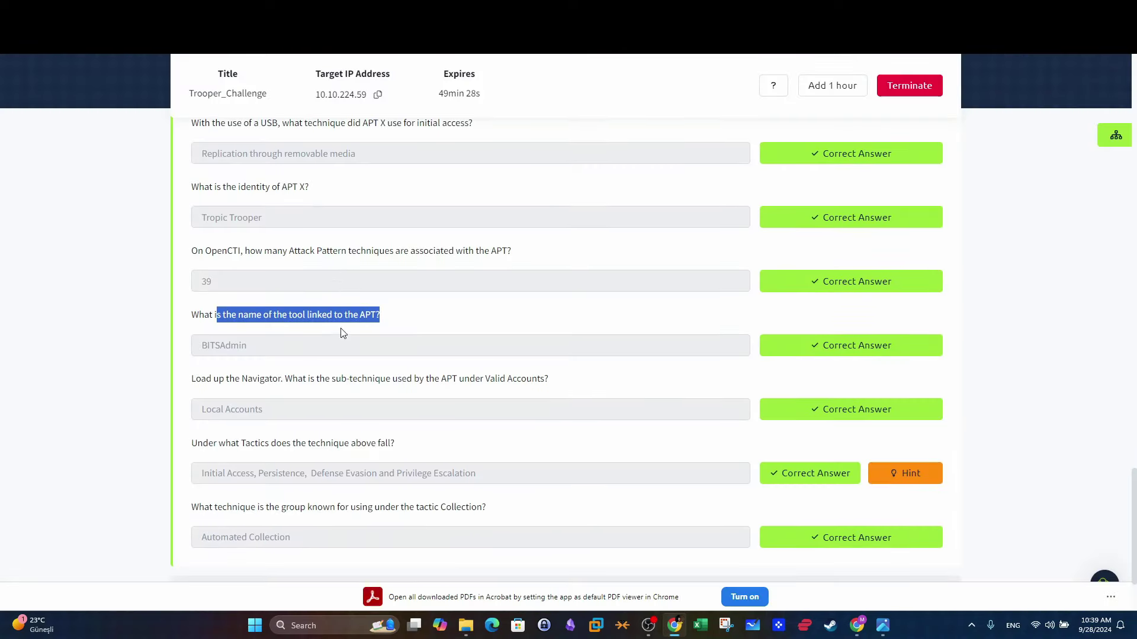
pyautogui.moveTo(191, 381); pyautogui.dragTo(464, 380)
pyautogui.click(367, 10)
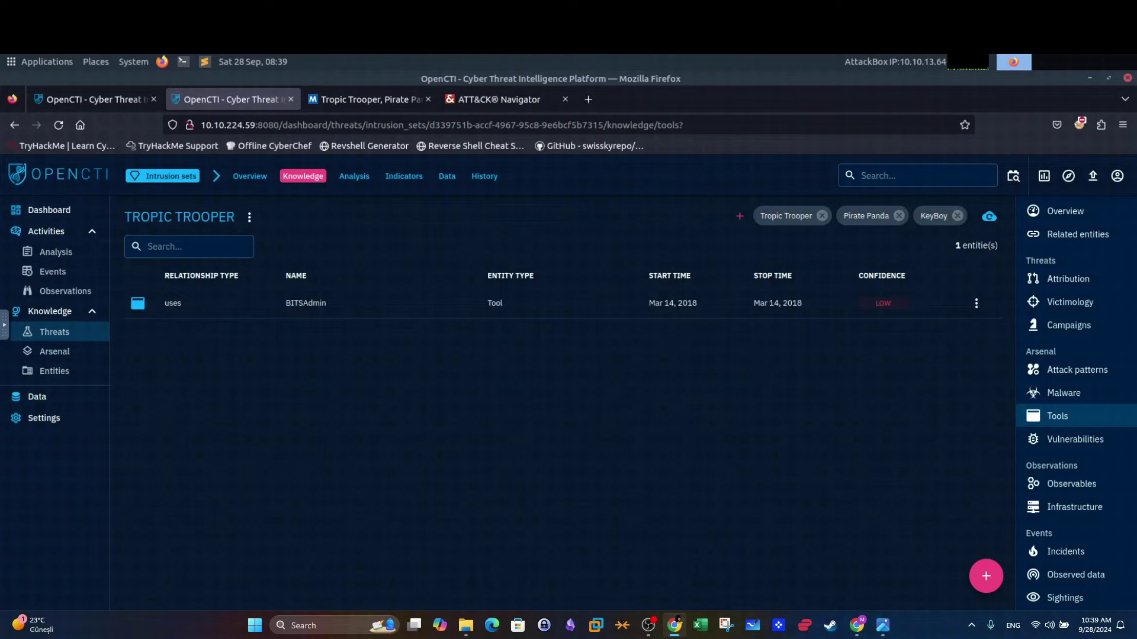
pyautogui.click(475, 109)
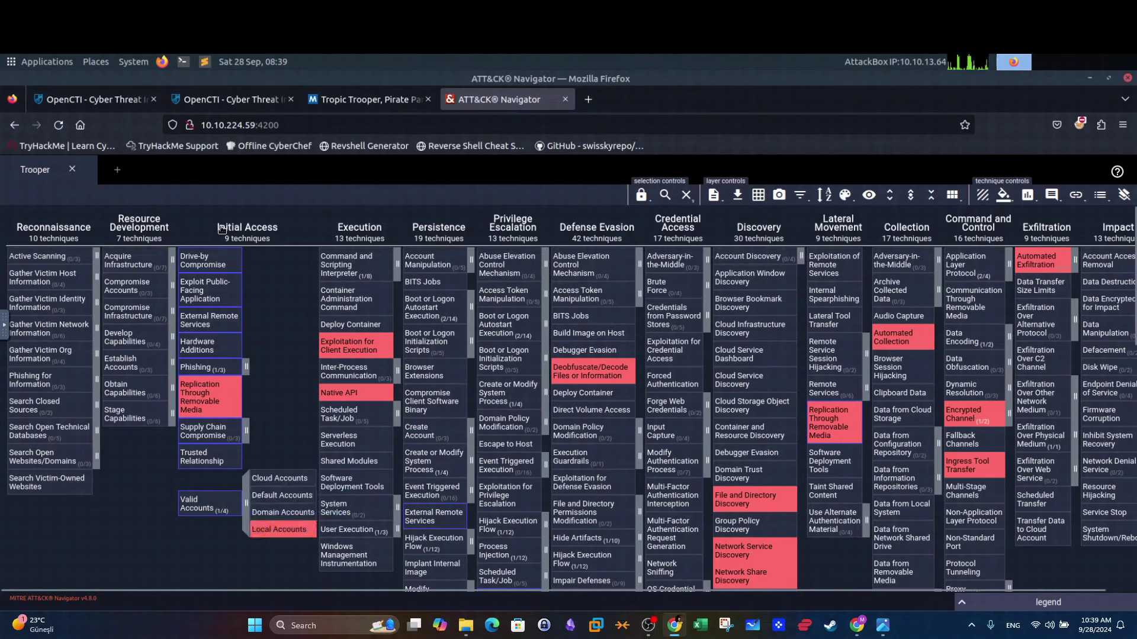
# Examine the Trooper layer's matrix for the Valid Accounts technique and its highlighted sub-technique.
pyautogui.scroll(-3, 592, 319)
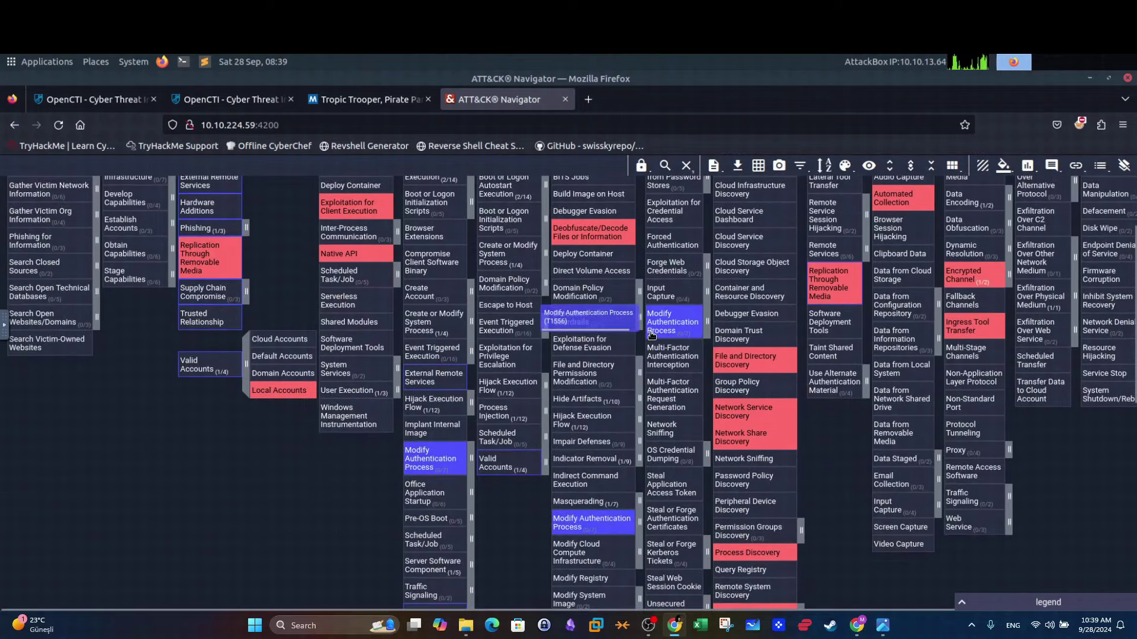
pyautogui.scroll(-2, 809, 400)
pyautogui.scroll(5, 799, 386)
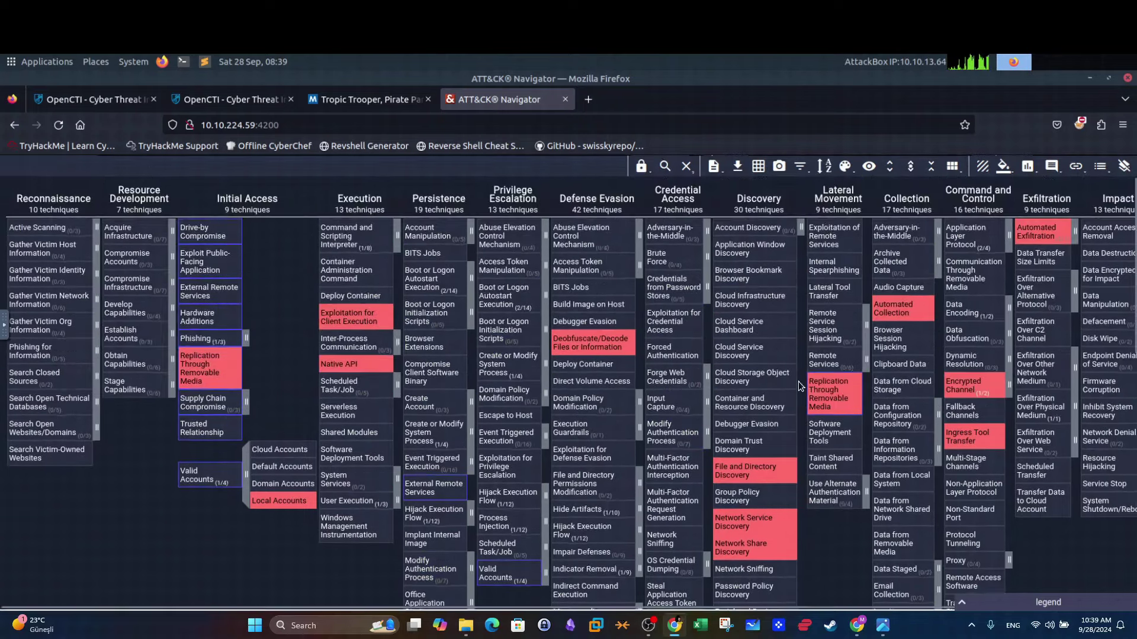
pyautogui.scroll(1, 799, 386)
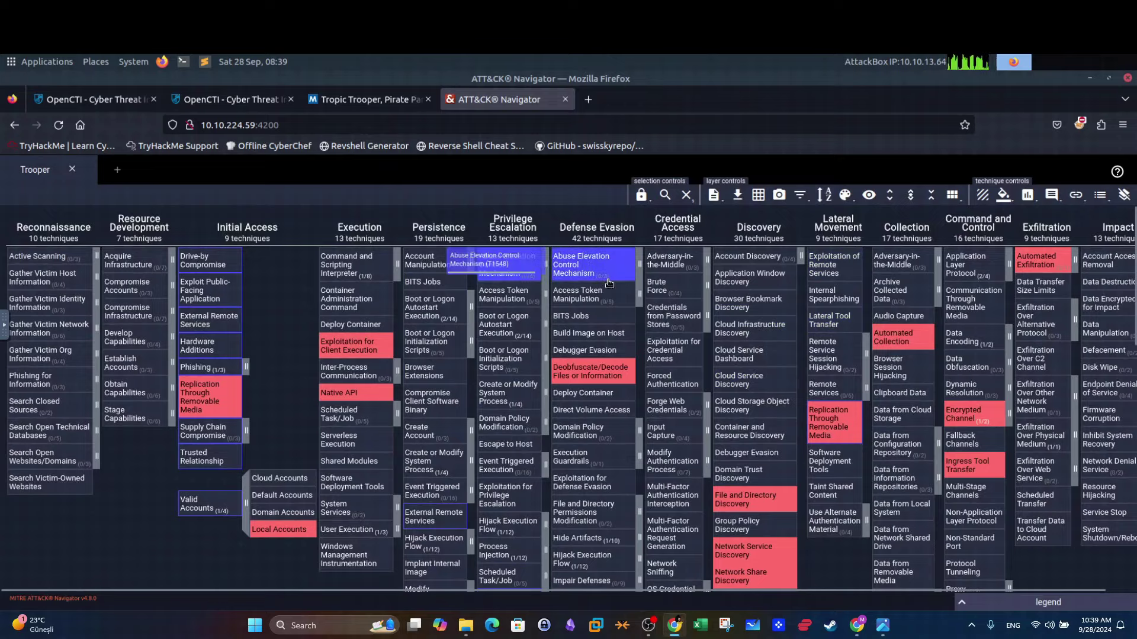
pyautogui.scroll(-4, 609, 284)
pyautogui.scroll(3, 486, 271)
pyautogui.scroll(1, 486, 270)
pyautogui.scroll(-5, 450, 385)
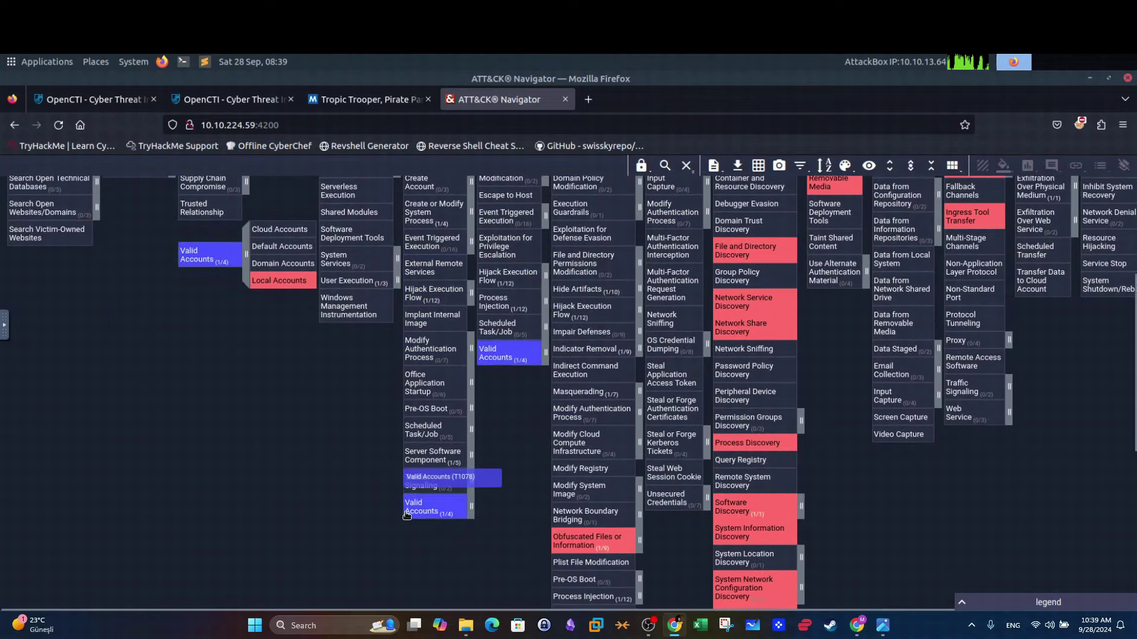
# Read the TryHackMe question on the tactics covering the technique, review the sub-technique answer above it, and return to ATT&CK Navigator.
pyautogui.hotkey('alt', 'Tab')
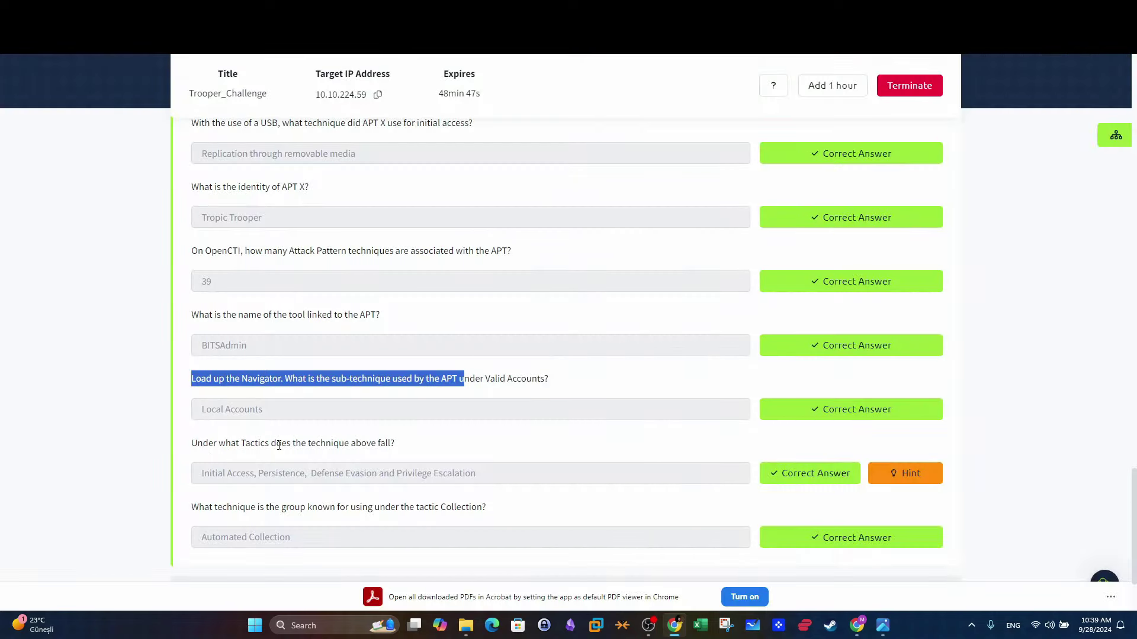
pyautogui.moveTo(391, 445); pyautogui.dragTo(210, 446)
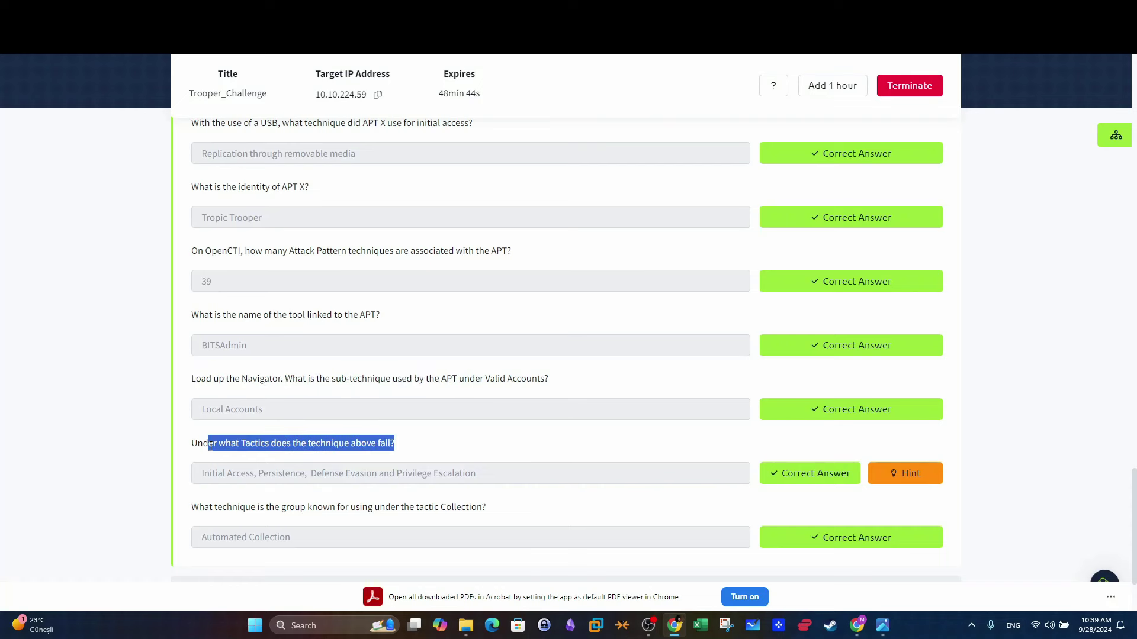
pyautogui.moveTo(331, 414); pyautogui.dragTo(184, 416)
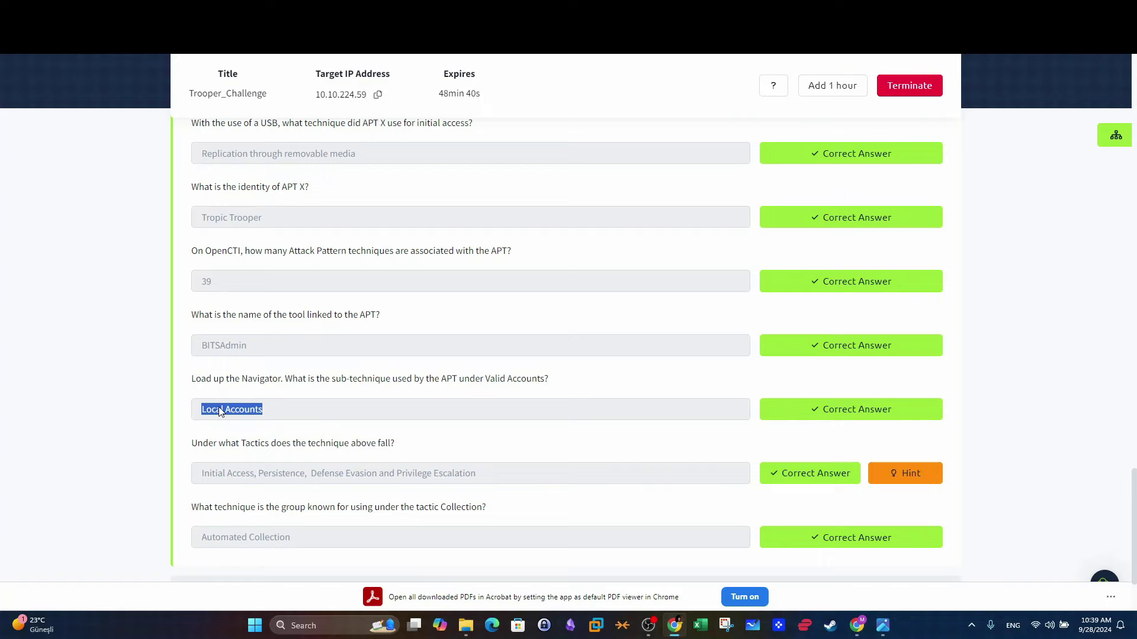
pyautogui.click(267, 10)
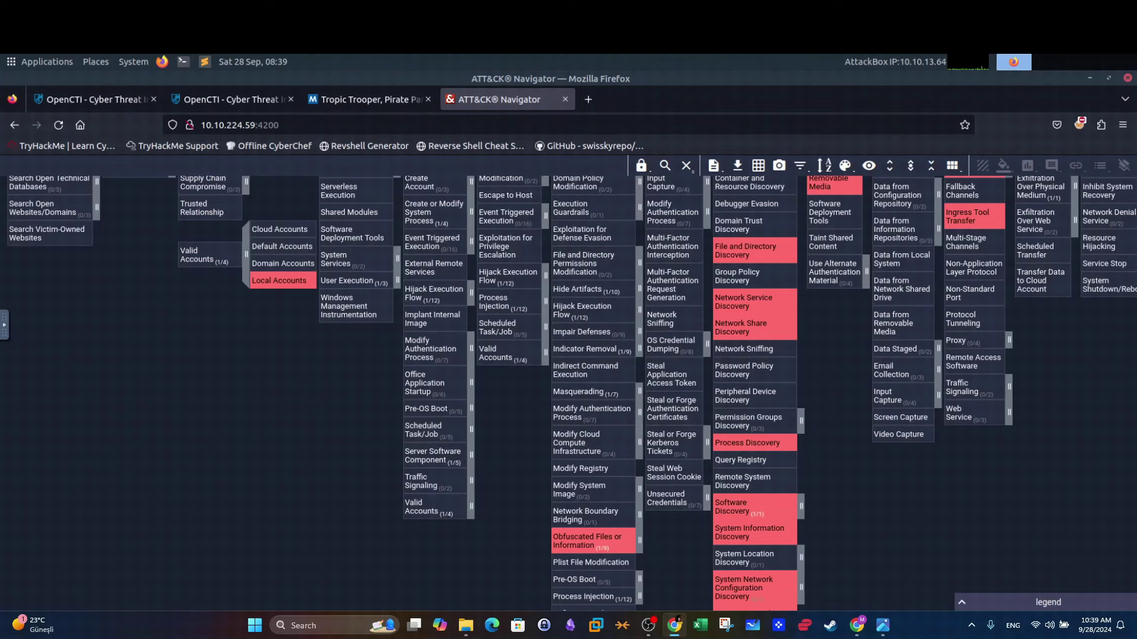
# Trace Valid Accounts through the tactic columns of the Trooper layer and select it under Defense Evasion.
pyautogui.scroll(3, 472, 405)
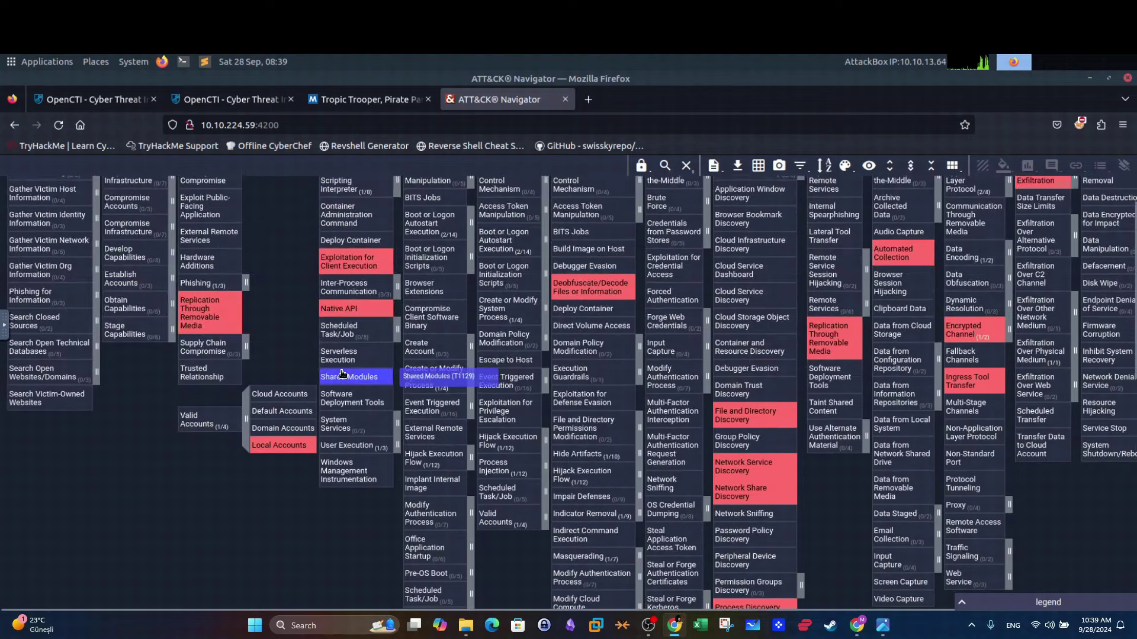
pyautogui.scroll(2, 212, 427)
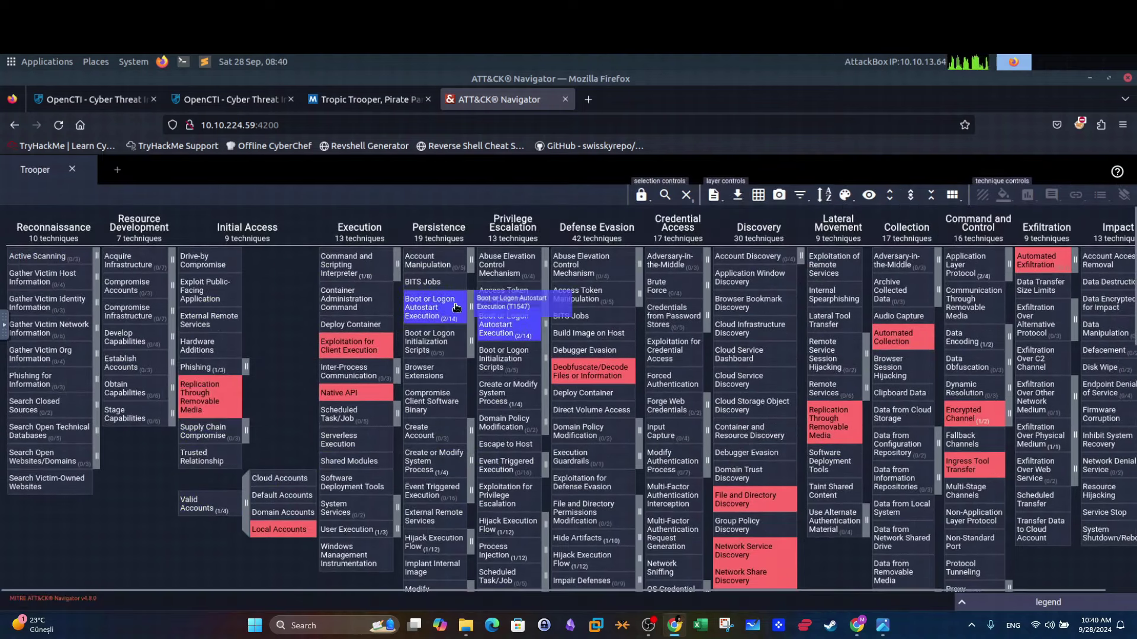
pyautogui.scroll(-5, 453, 311)
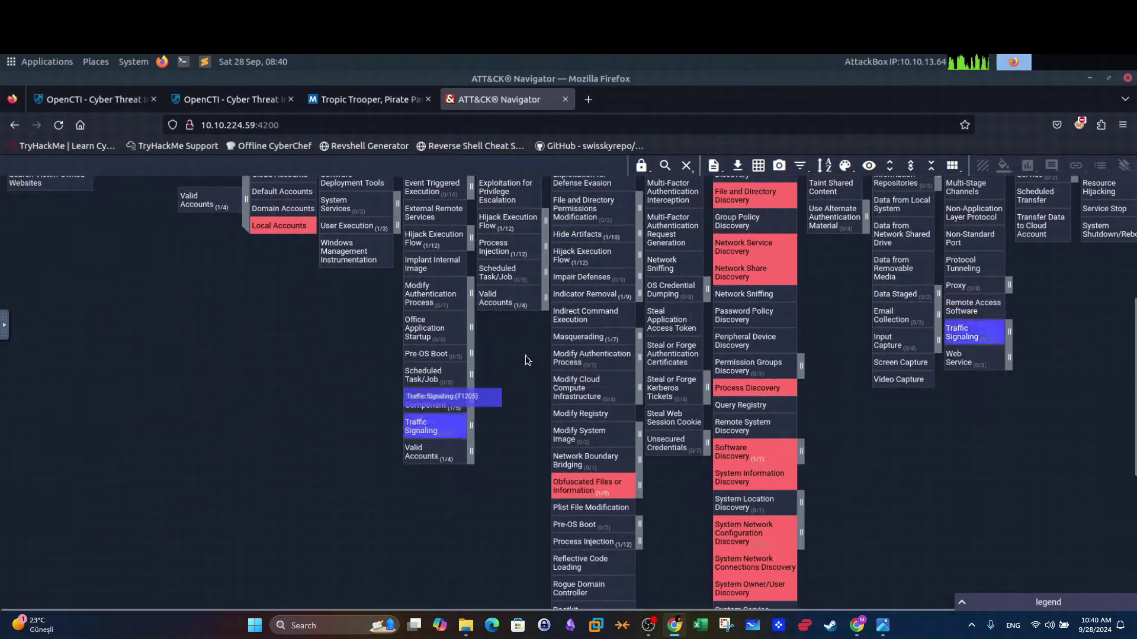
pyautogui.scroll(5, 439, 438)
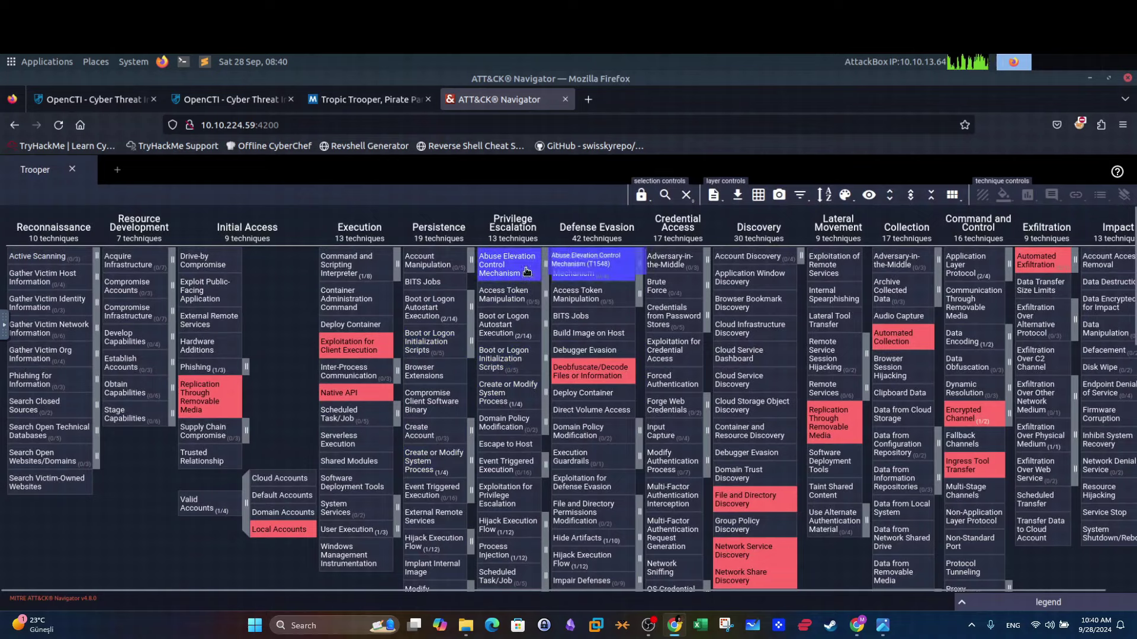
pyautogui.scroll(-4, 604, 303)
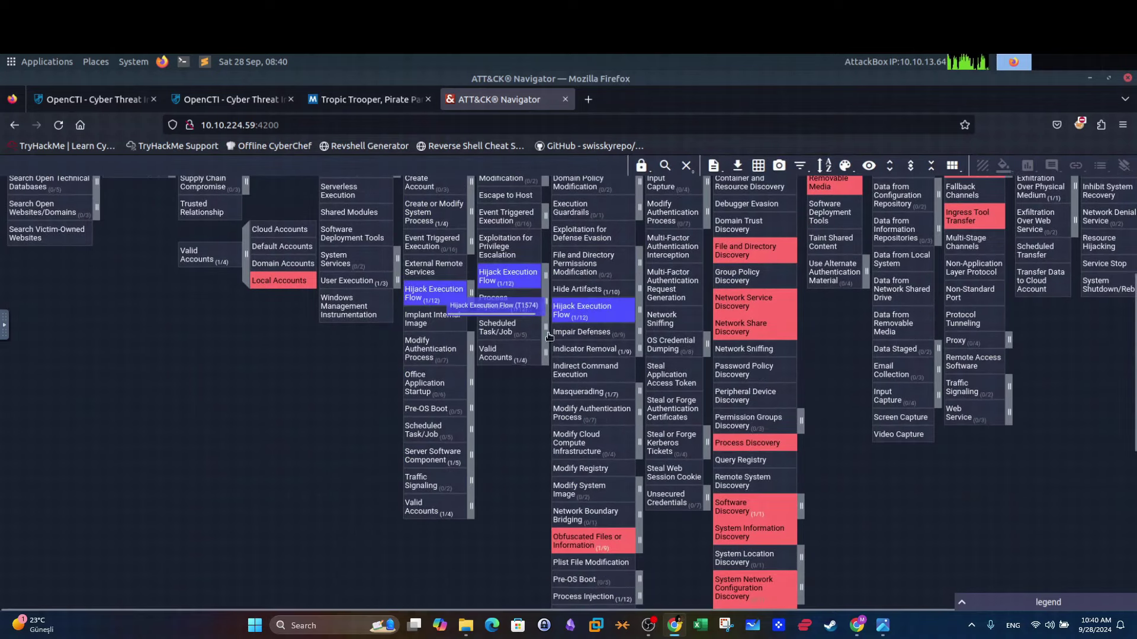
pyautogui.scroll(-6, 615, 414)
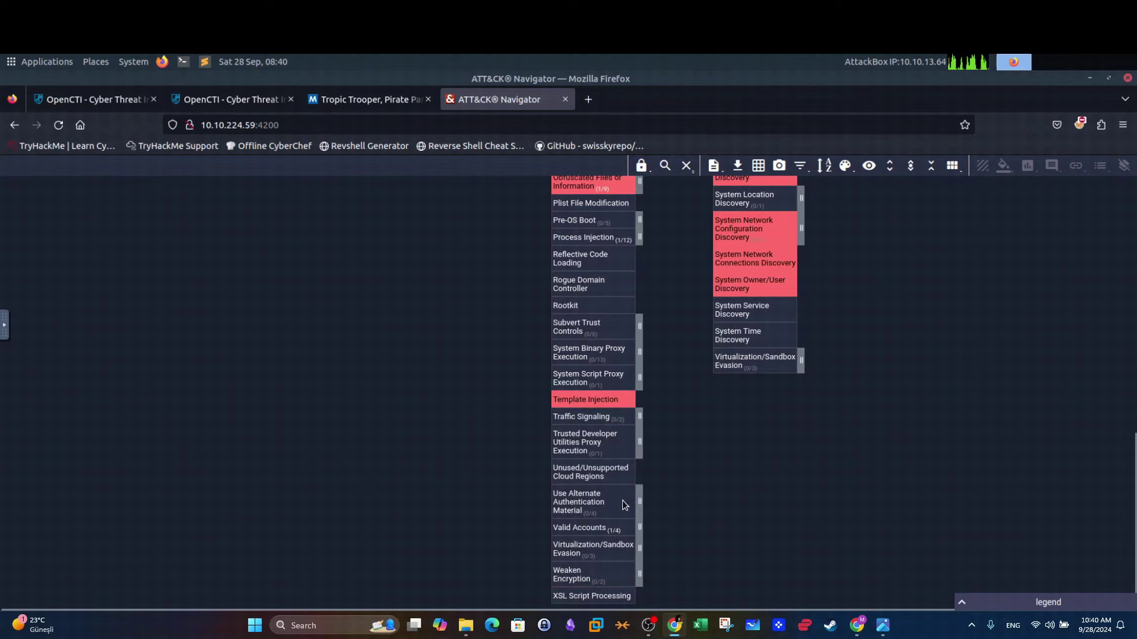
pyautogui.click(619, 528)
pyautogui.scroll(6, 630, 247)
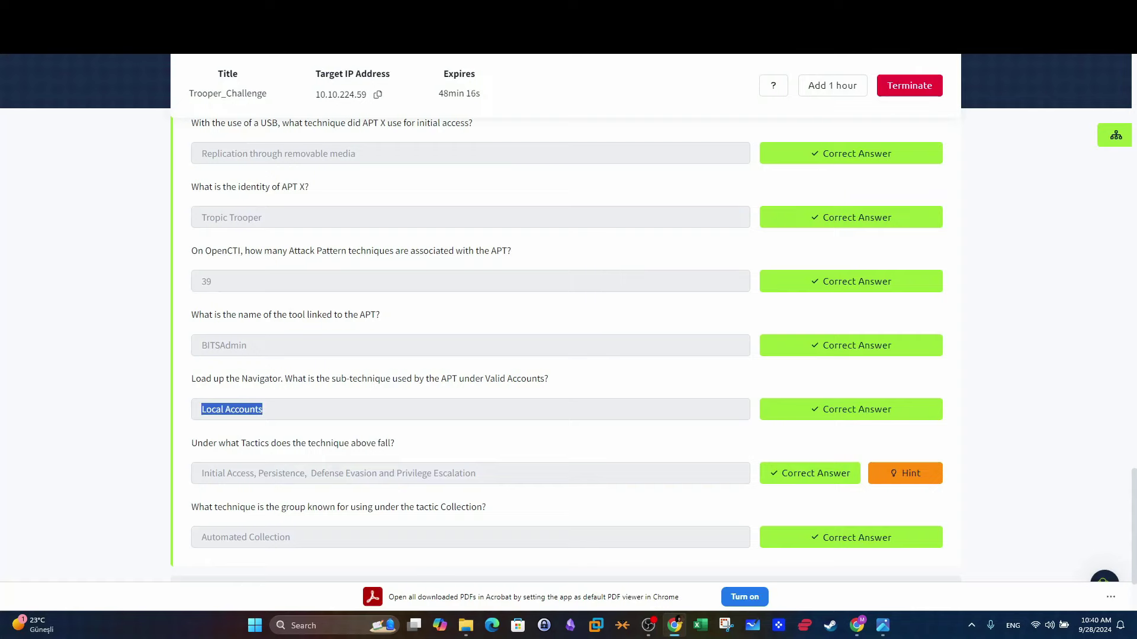
# Read the TryHackMe question on the group's Collection technique and select the Collection techniques in ATT&CK Navigator's Trooper layer.
pyautogui.moveTo(204, 508); pyautogui.dragTo(409, 507)
pyautogui.click(496, 506)
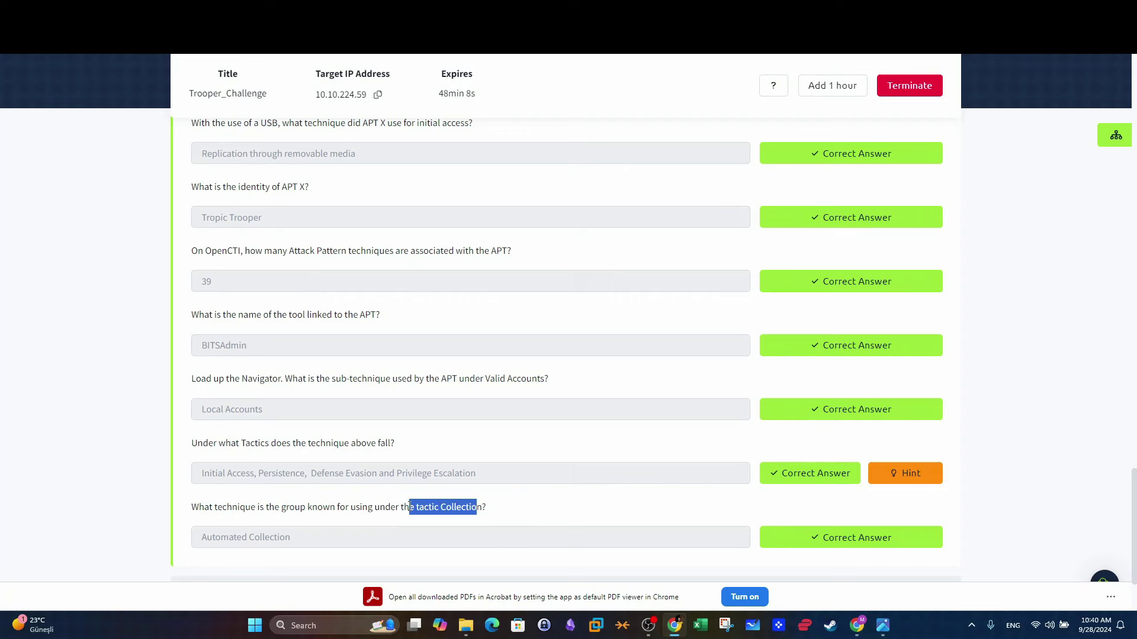
pyautogui.scroll(-2, 400, 408)
pyautogui.click(450, 389)
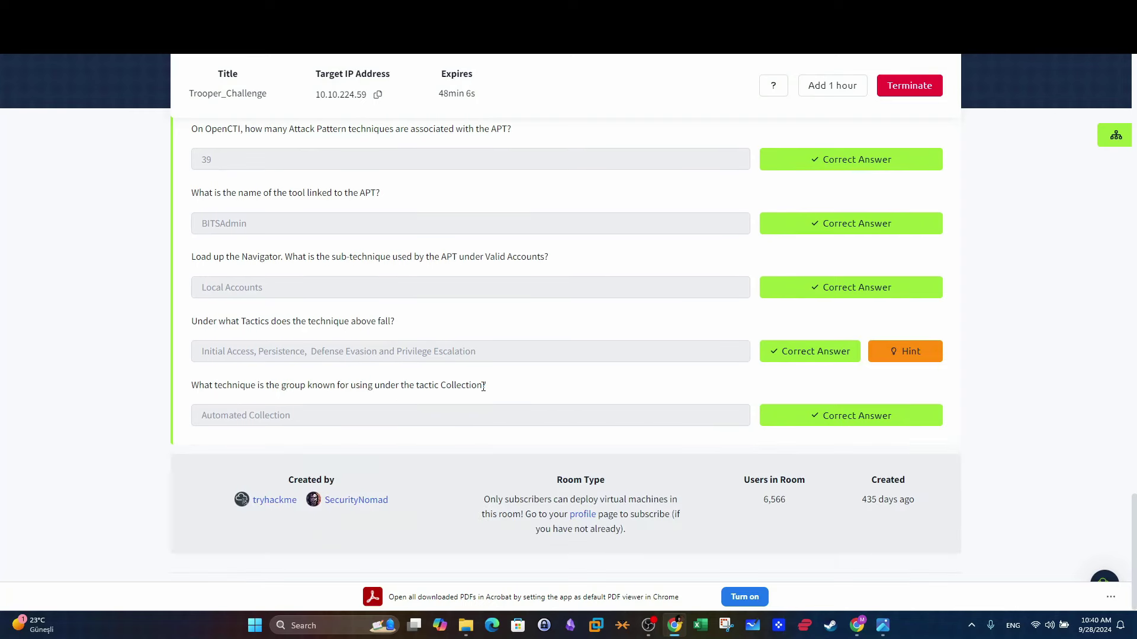
pyautogui.moveTo(483, 388); pyautogui.dragTo(447, 386)
pyautogui.click(450, 391)
pyautogui.moveTo(439, 386); pyautogui.dragTo(488, 387)
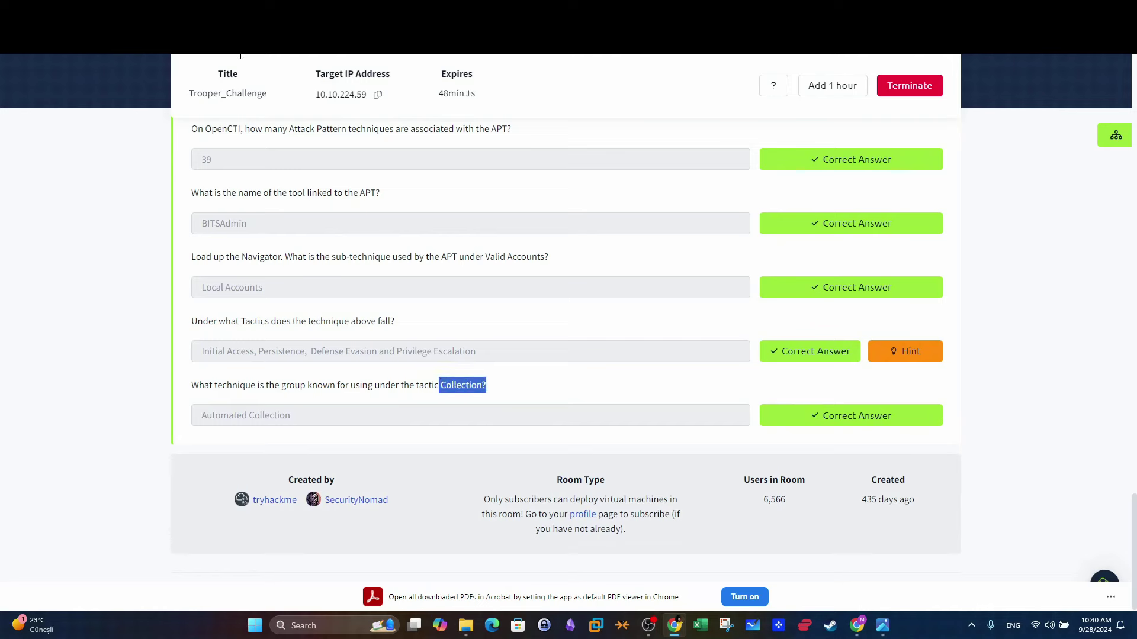
pyautogui.click(236, 11)
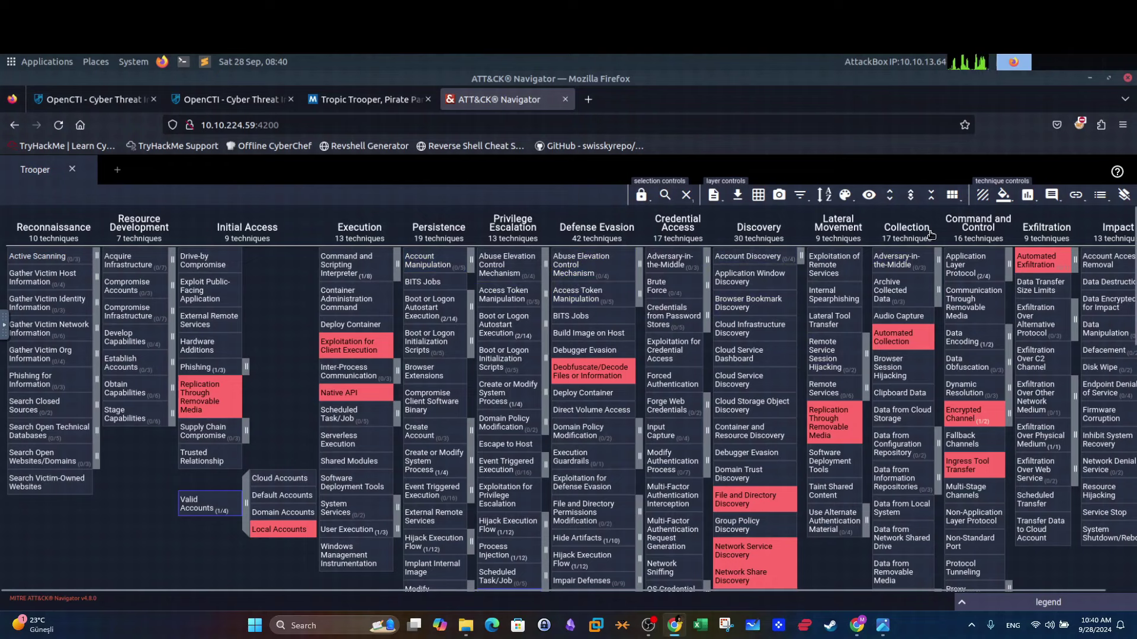
pyautogui.click(891, 232)
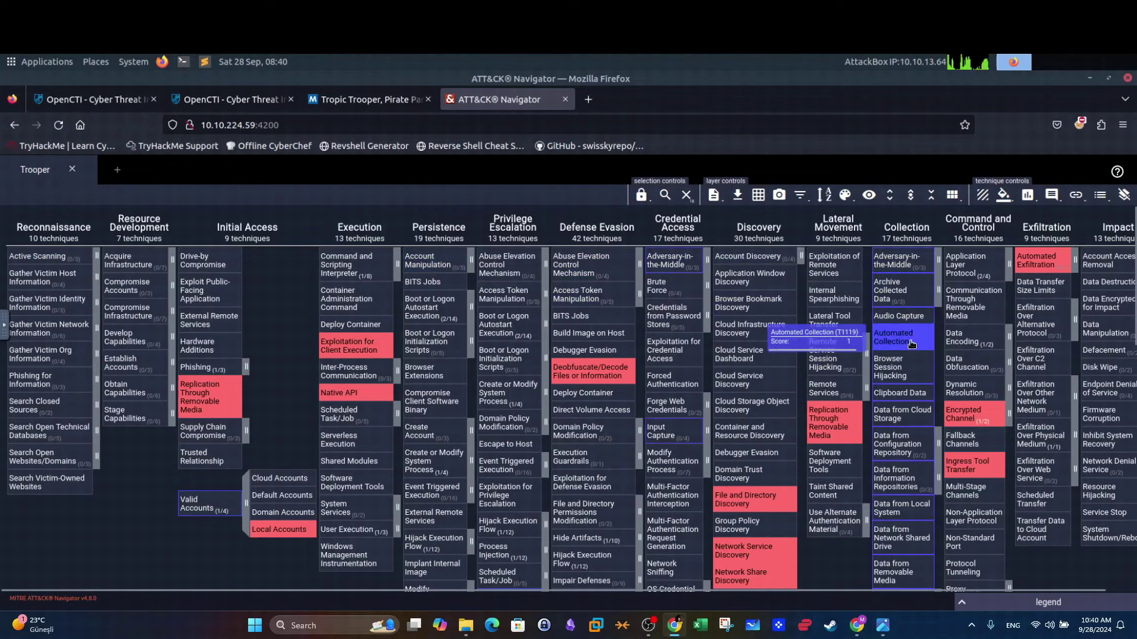
# Examine the collection column of USBferry's attack patterns matrix in OpenCTI.
pyautogui.click(108, 101)
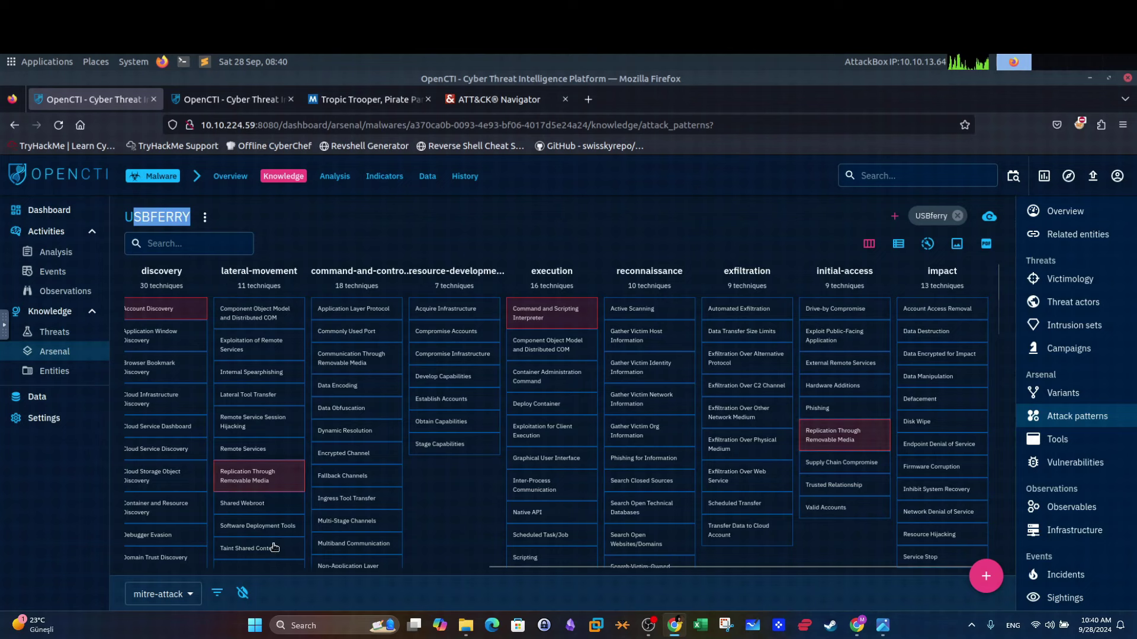
pyautogui.click(464, 569)
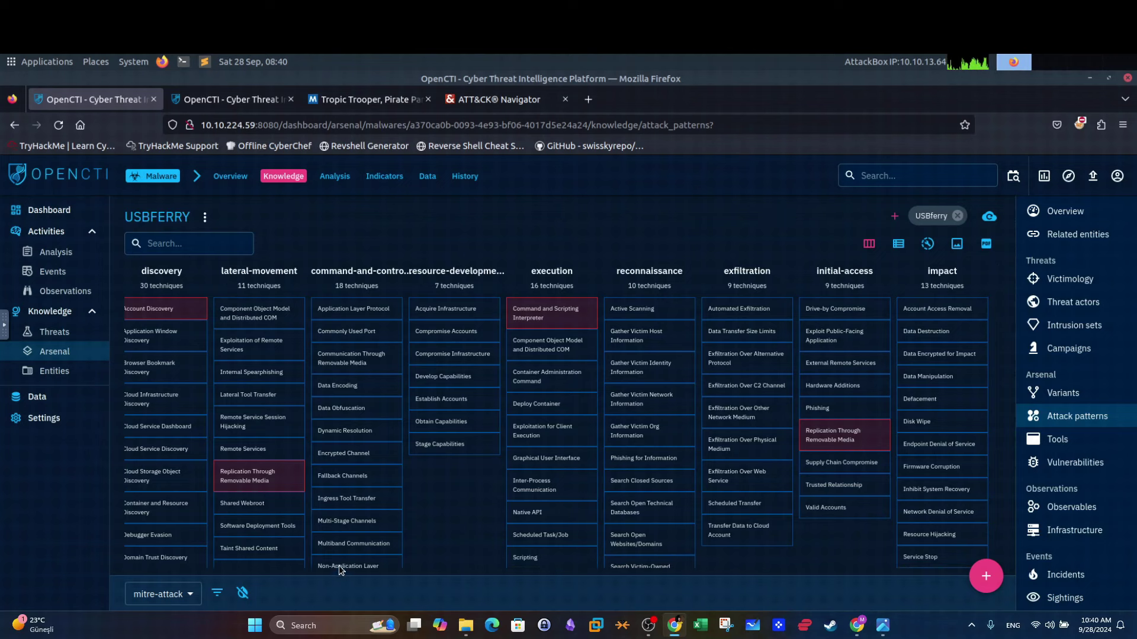
pyautogui.click(535, 568)
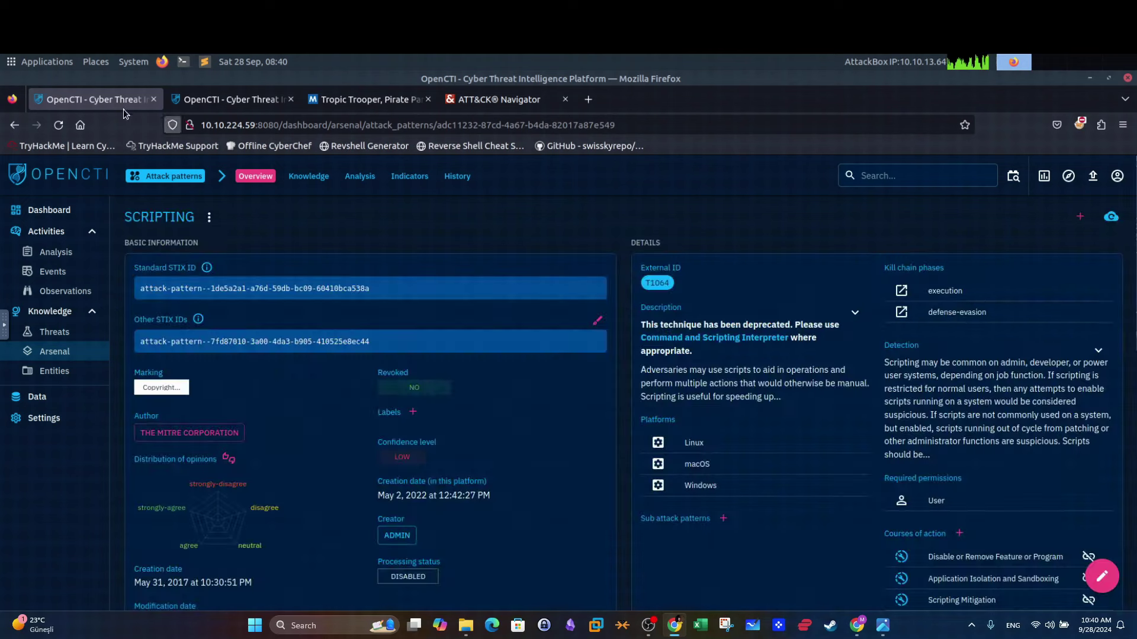
pyautogui.hotkey('alt', 'Left')
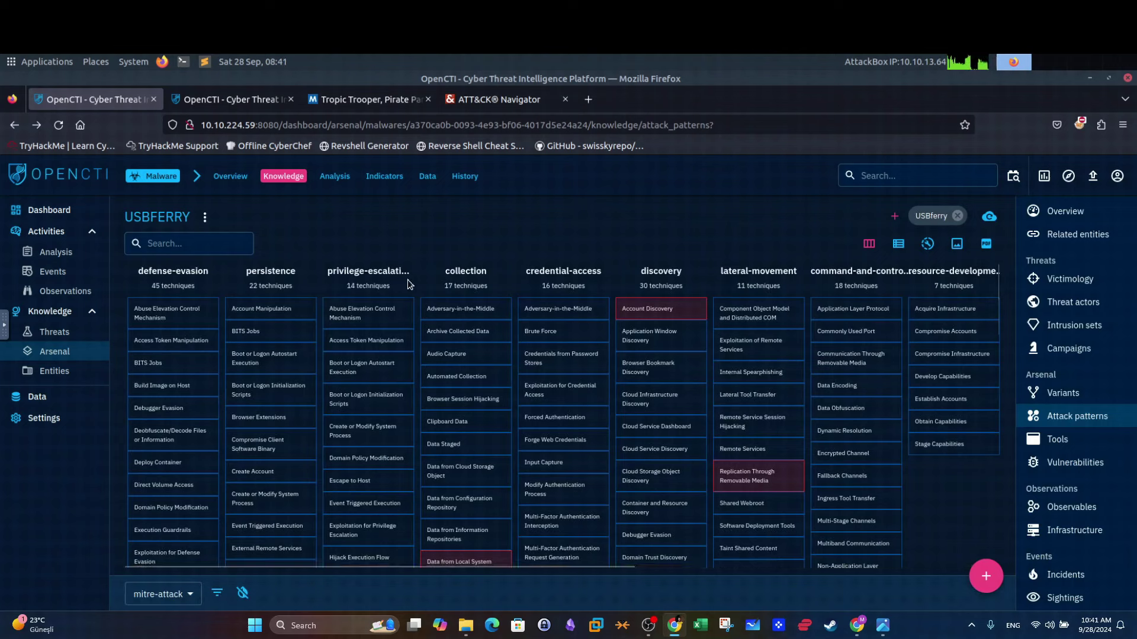
pyautogui.click(697, 567)
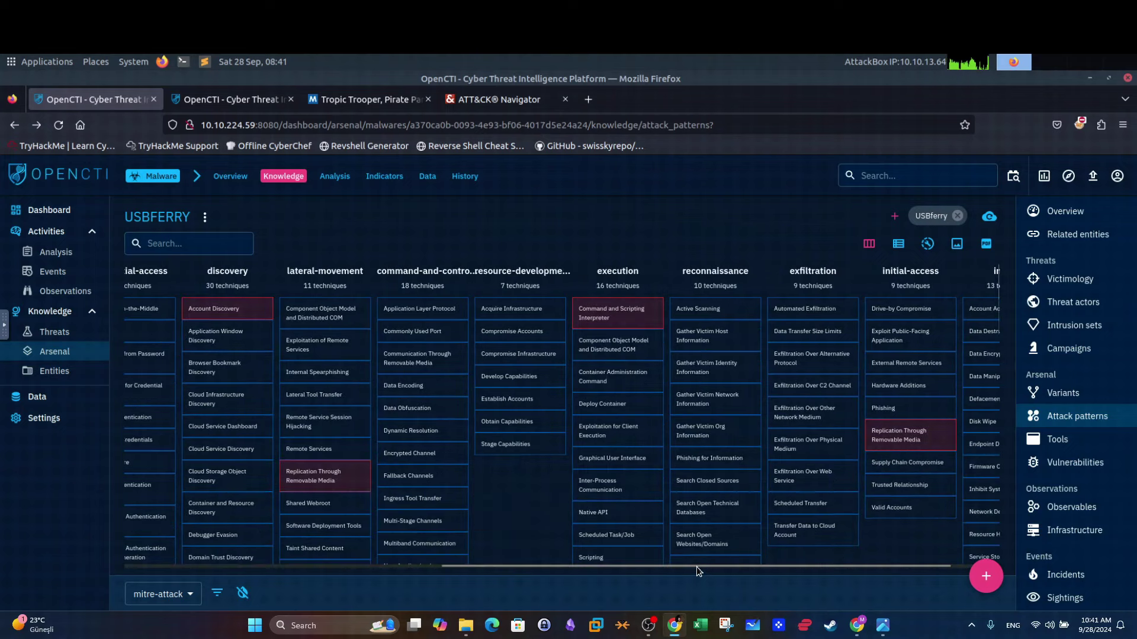
pyautogui.moveTo(830, 567); pyautogui.dragTo(916, 568)
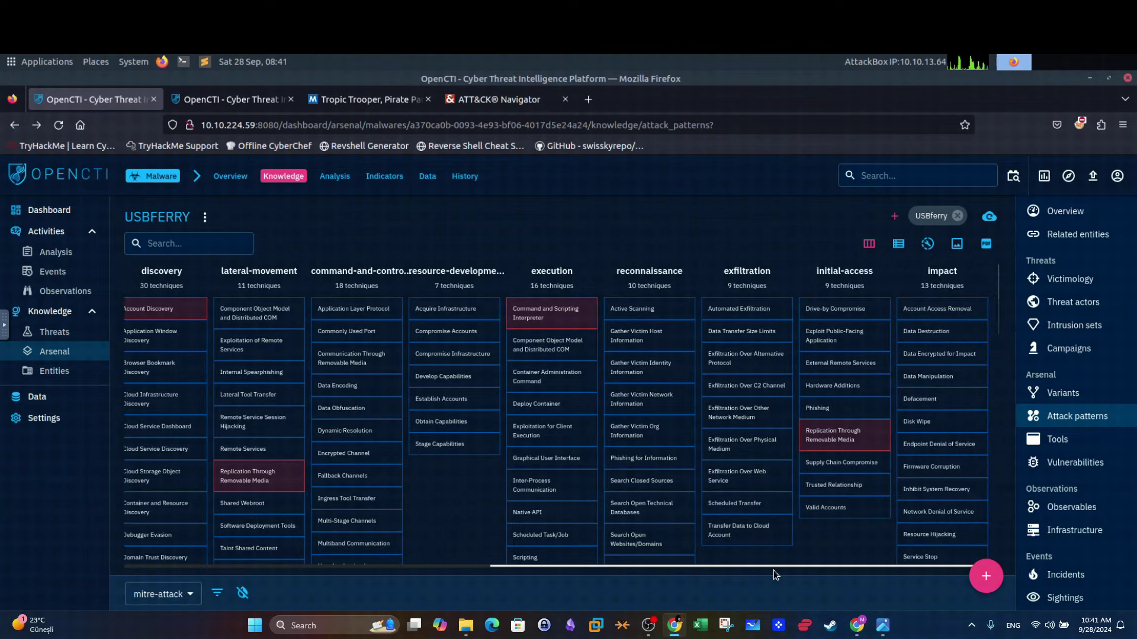
pyautogui.moveTo(773, 570); pyautogui.dragTo(418, 555)
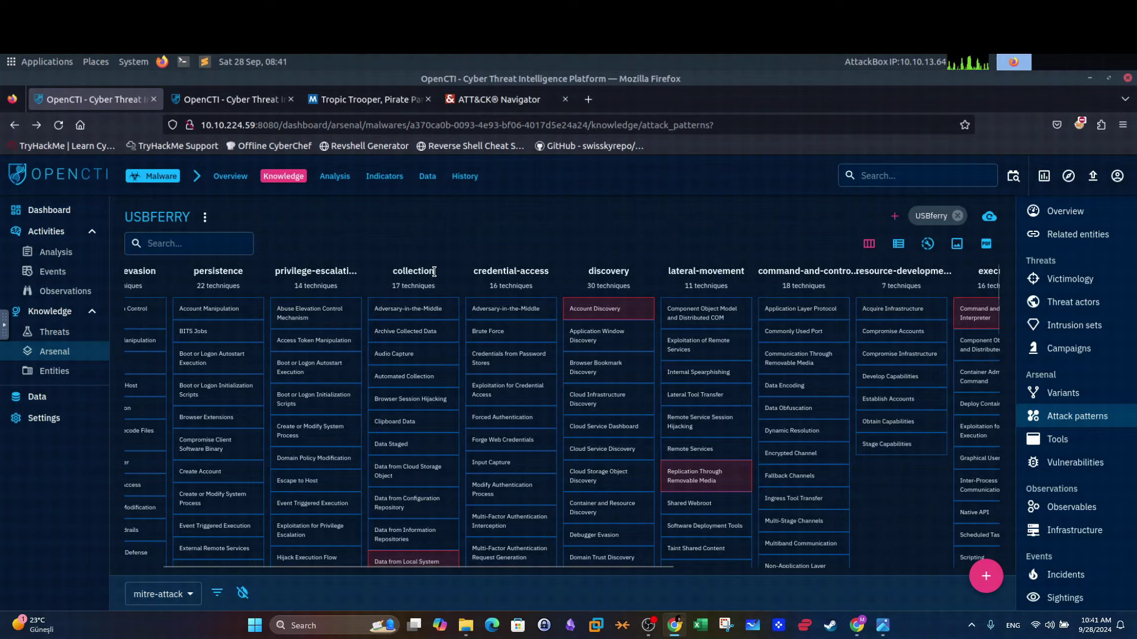
pyautogui.scroll(-3, 434, 272)
pyautogui.scroll(3, 427, 309)
pyautogui.scroll(-2, 424, 356)
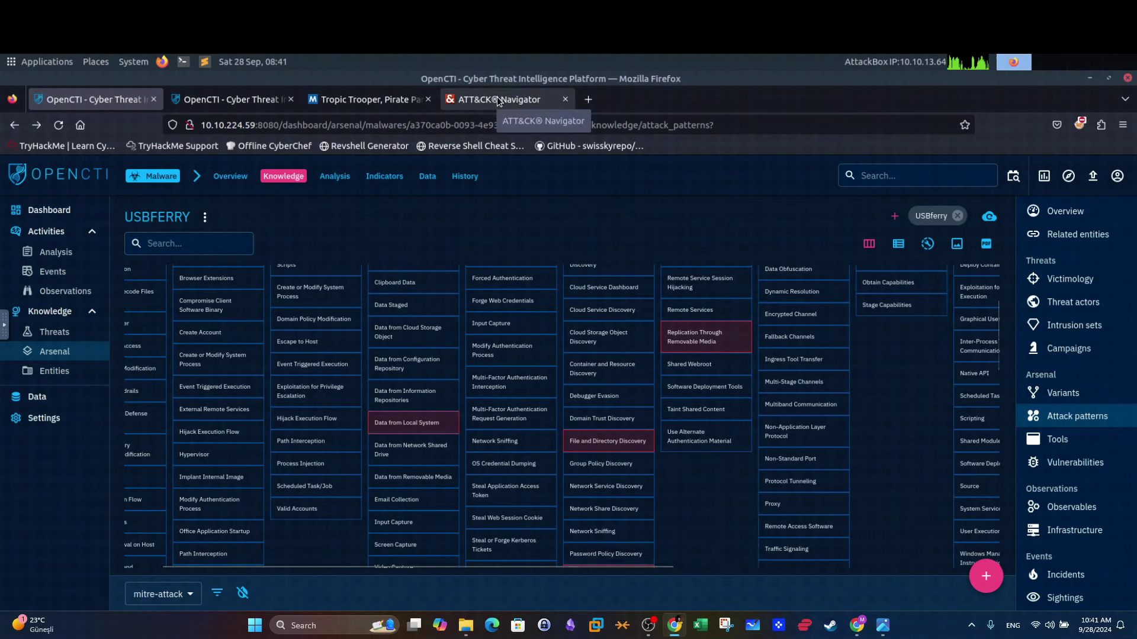
# Open Tropic Trooper's attack patterns matrix in OpenCTI and compare its collection column with the last TryHackMe answer.
pyautogui.click(210, 104)
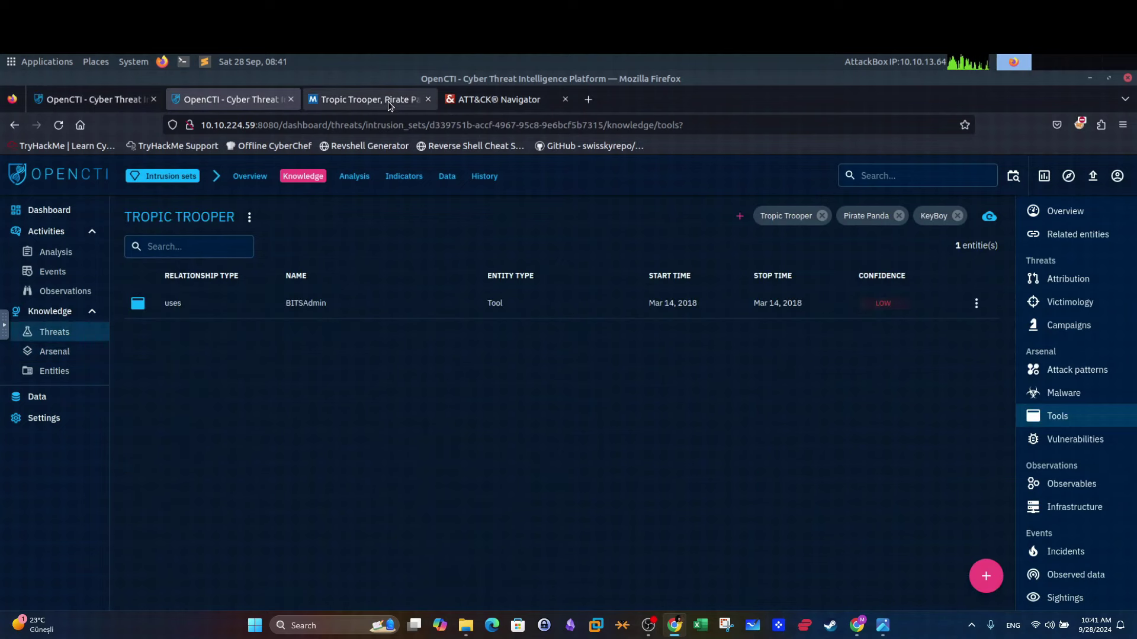
pyautogui.click(389, 101)
pyautogui.click(218, 104)
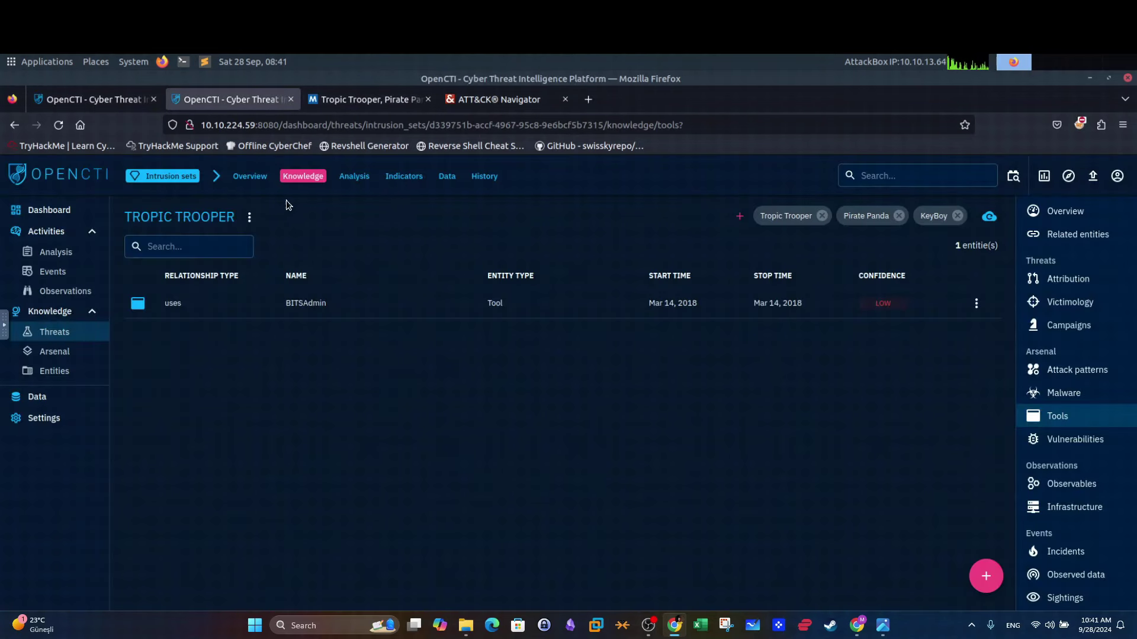
pyautogui.click(317, 173)
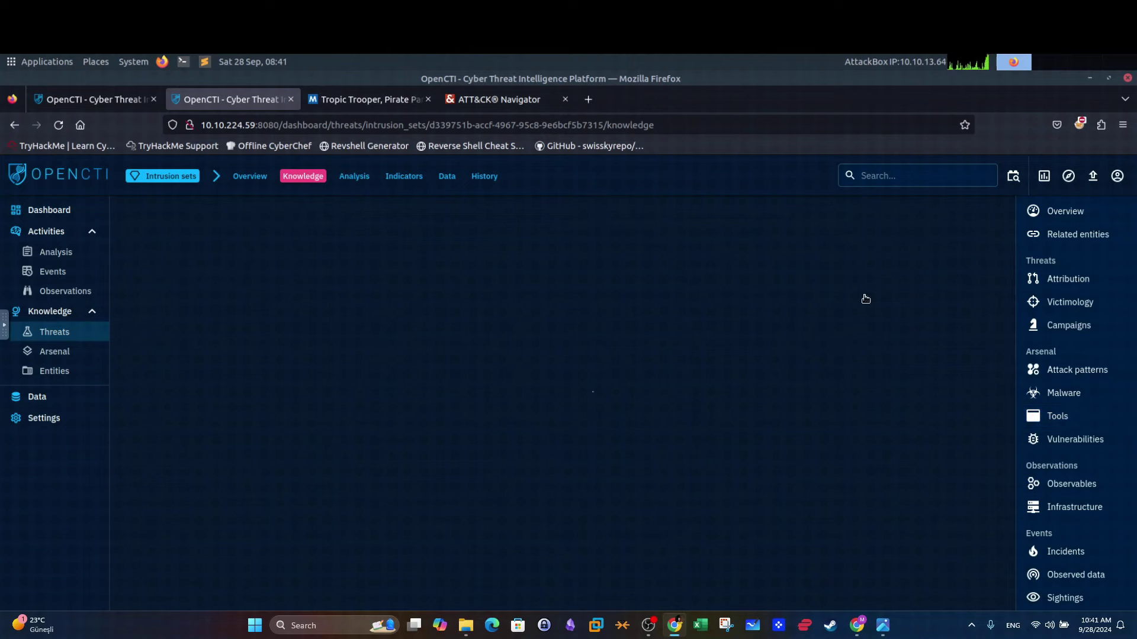
pyautogui.click(1077, 370)
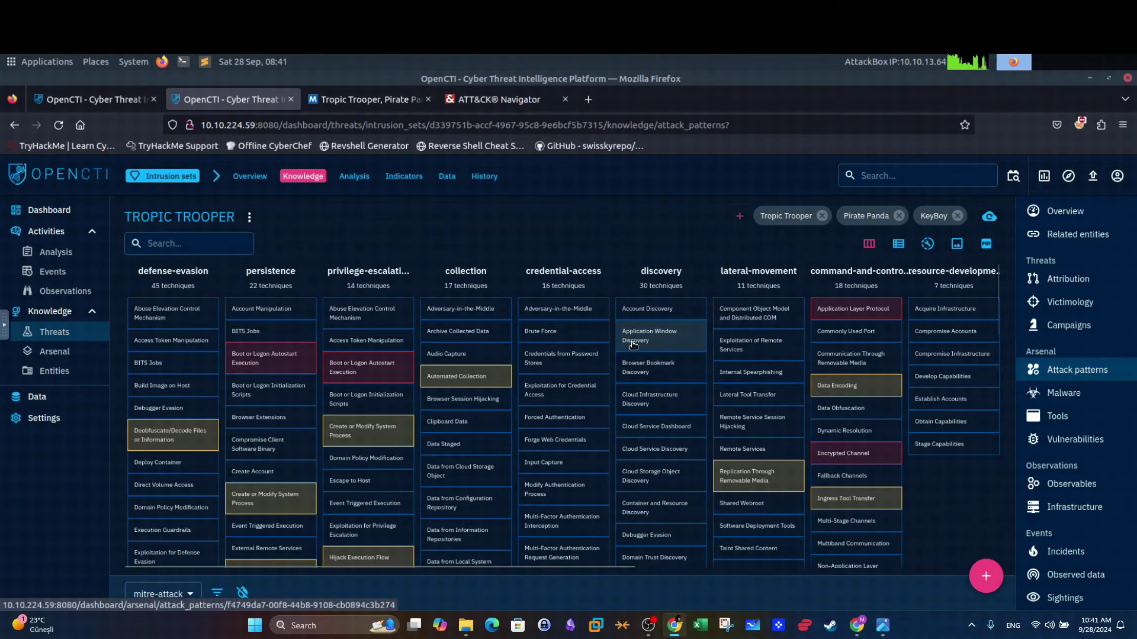
pyautogui.moveTo(498, 273); pyautogui.dragTo(444, 275)
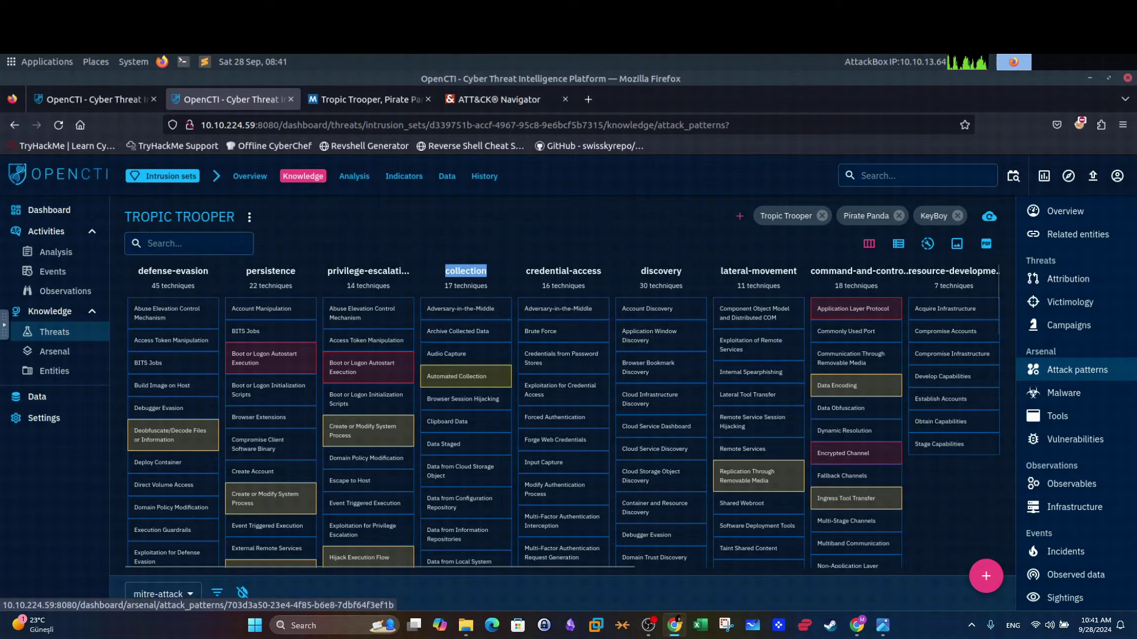
pyautogui.click(177, 12)
pyautogui.moveTo(318, 421); pyautogui.dragTo(218, 418)
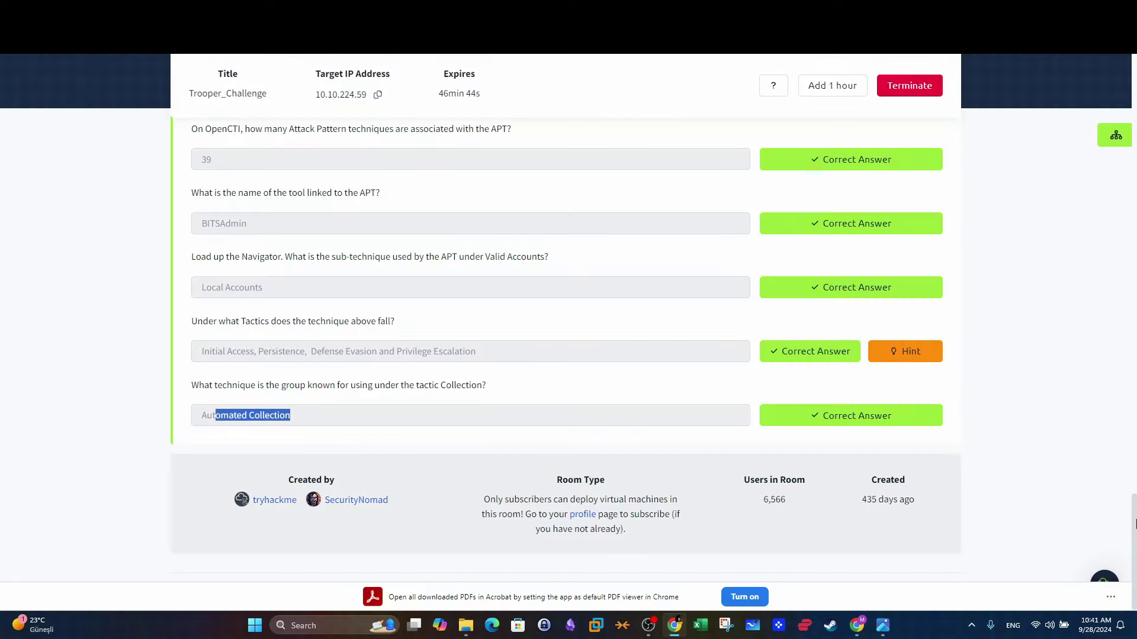